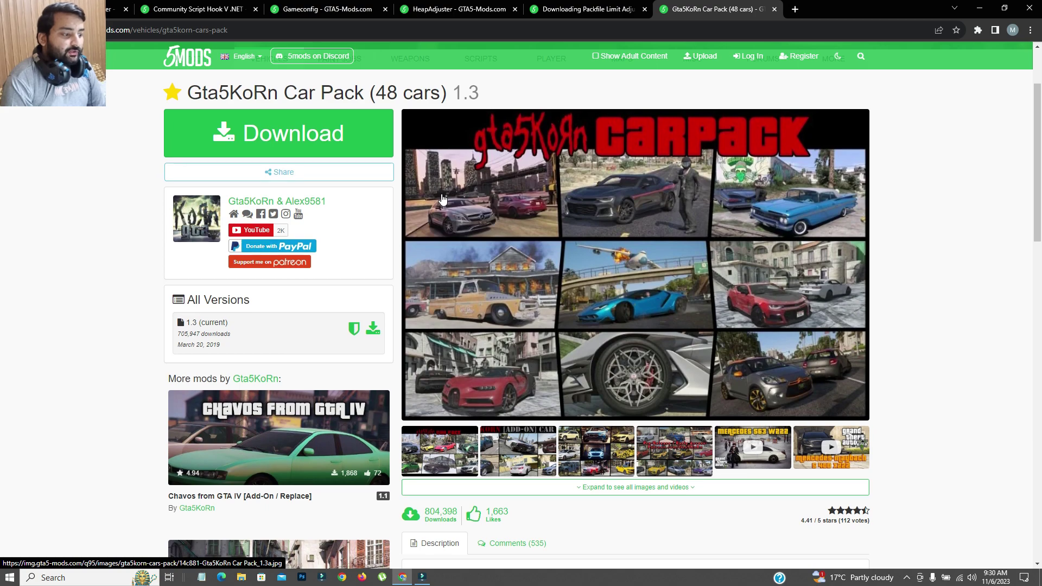
- Review the Gta5KoRn Car Pack page and the Script Hook V + Native Trainer mod page on GTA5-Mods
{"action": "scroll", "coordinate": [442, 199], "scroll_direction": "down", "scroll_amount": 3}
{"action": "scroll", "coordinate": [442, 198], "scroll_direction": "up", "scroll_amount": 3}
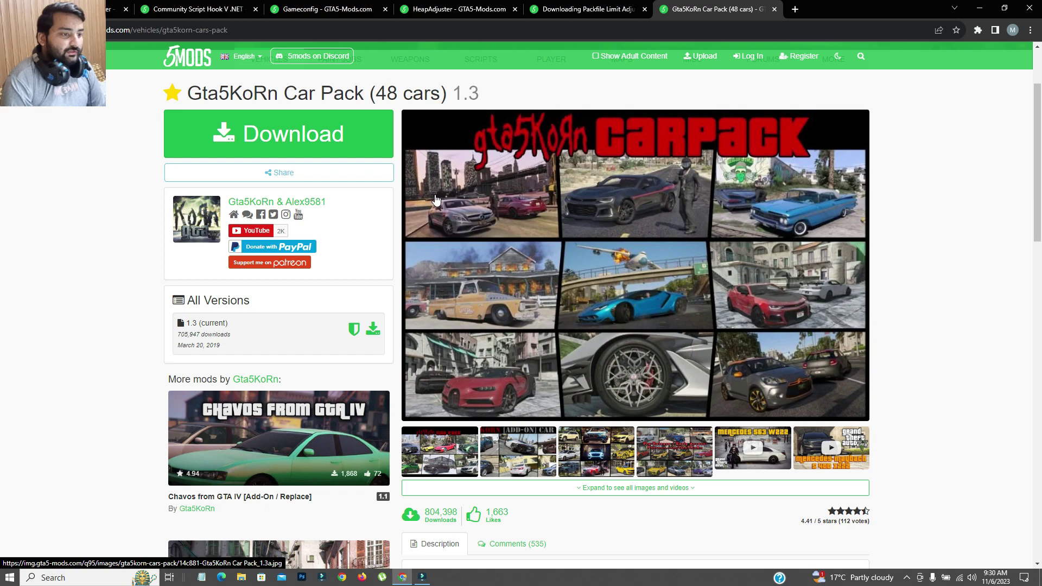
{"action": "left_click", "coordinate": [111, 9]}
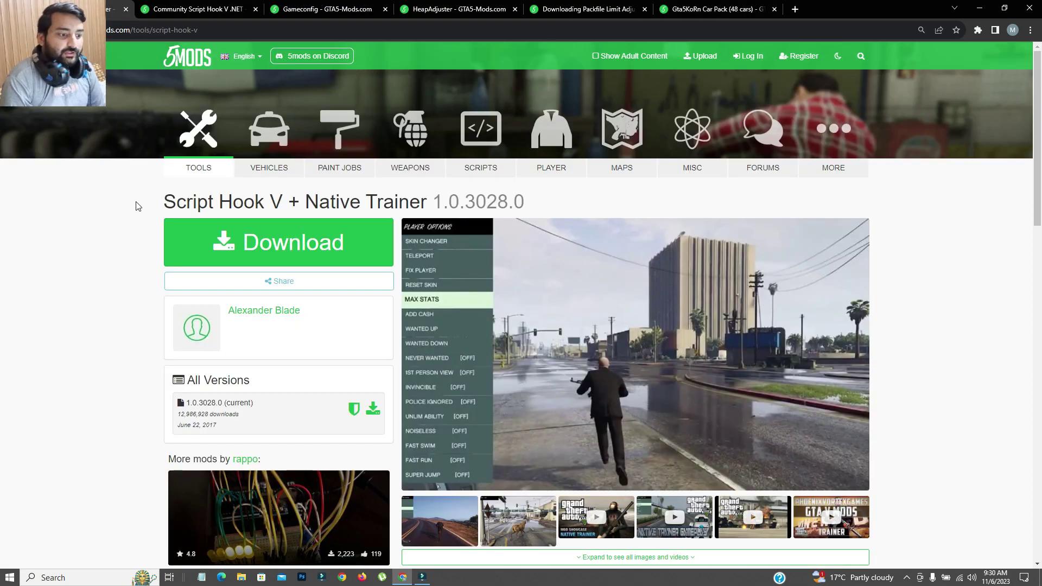
{"action": "left_click_drag", "start_coordinate": [156, 202], "coordinate": [282, 543]}
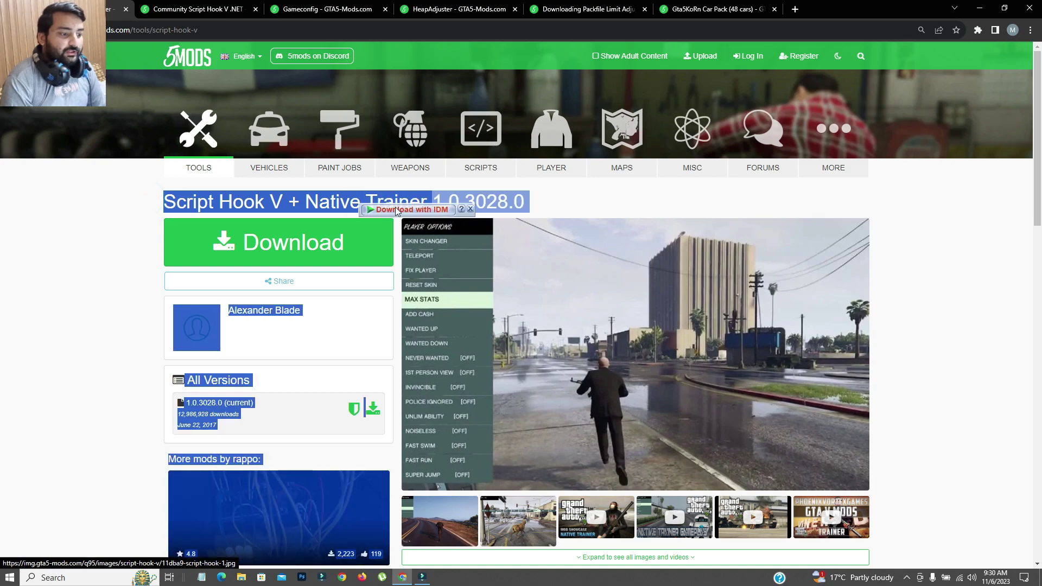
{"action": "left_click", "coordinate": [86, 188]}
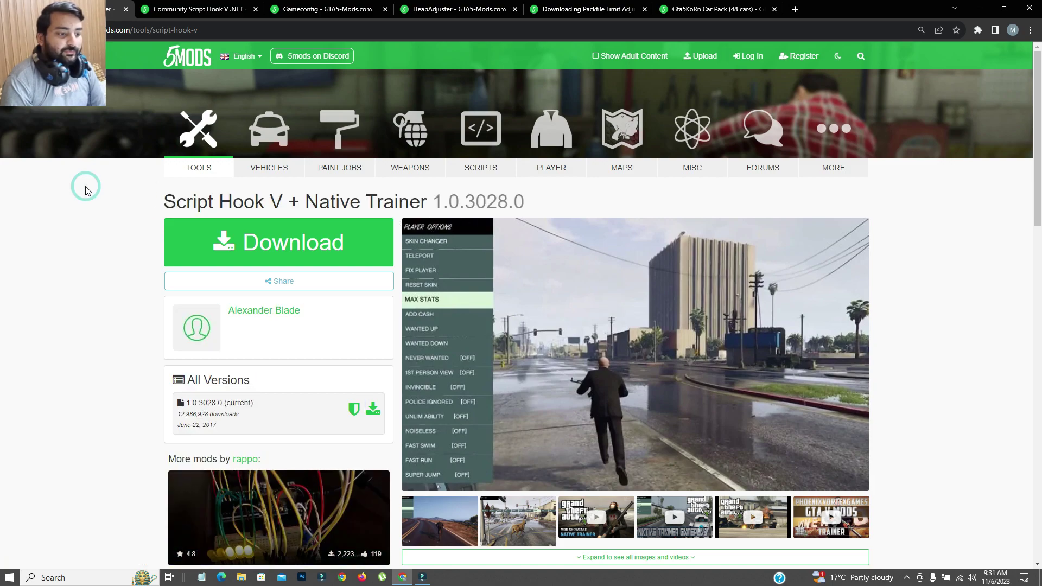
- Review the Community Script Hook V .NET page and the Gameconfig V31 mod page
{"action": "left_click", "coordinate": [195, 9]}
{"action": "left_click", "coordinate": [360, 11]}
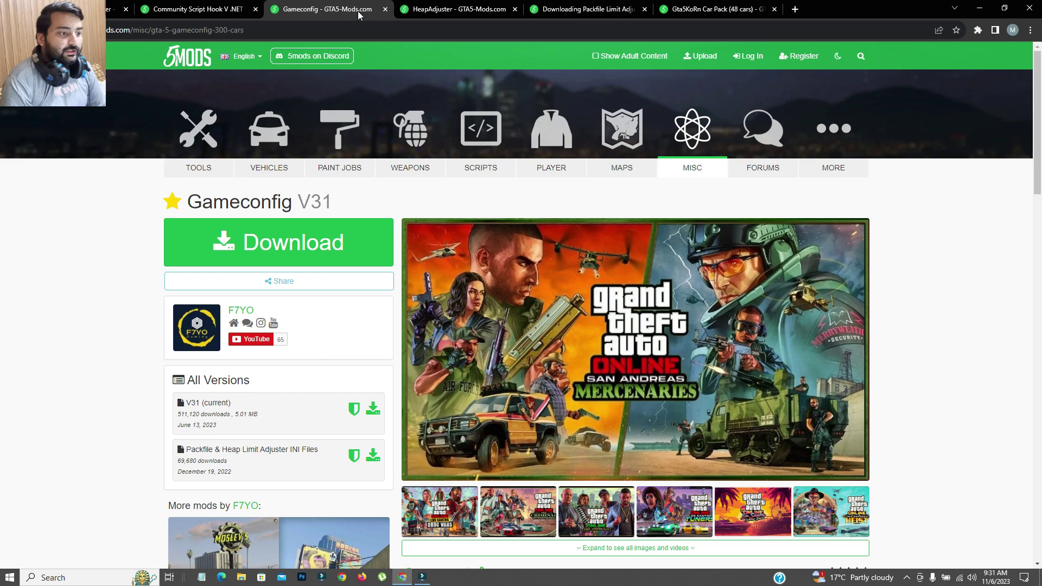
{"action": "left_click_drag", "start_coordinate": [192, 197], "coordinate": [322, 202]}
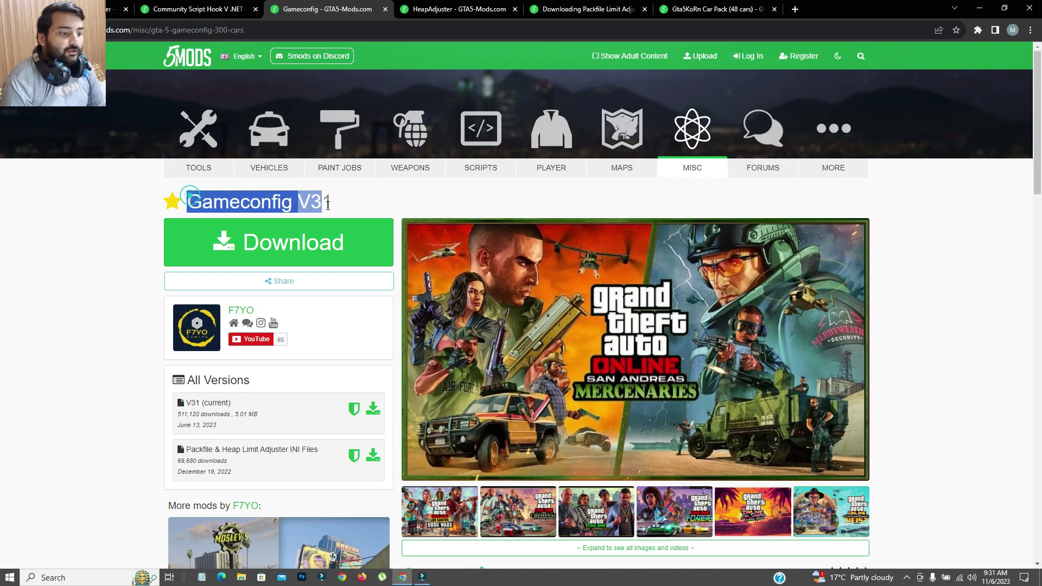
{"action": "left_click", "coordinate": [396, 197]}
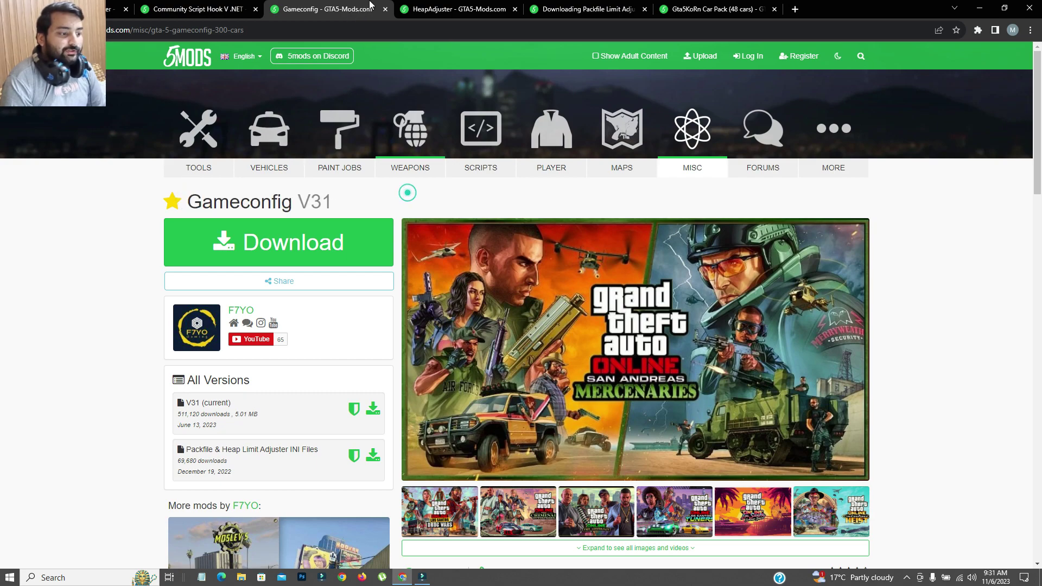
- Examine the HeapAdjuster 1.0 mod page, briefly revisiting the Gameconfig page
{"action": "left_click", "coordinate": [451, 8]}
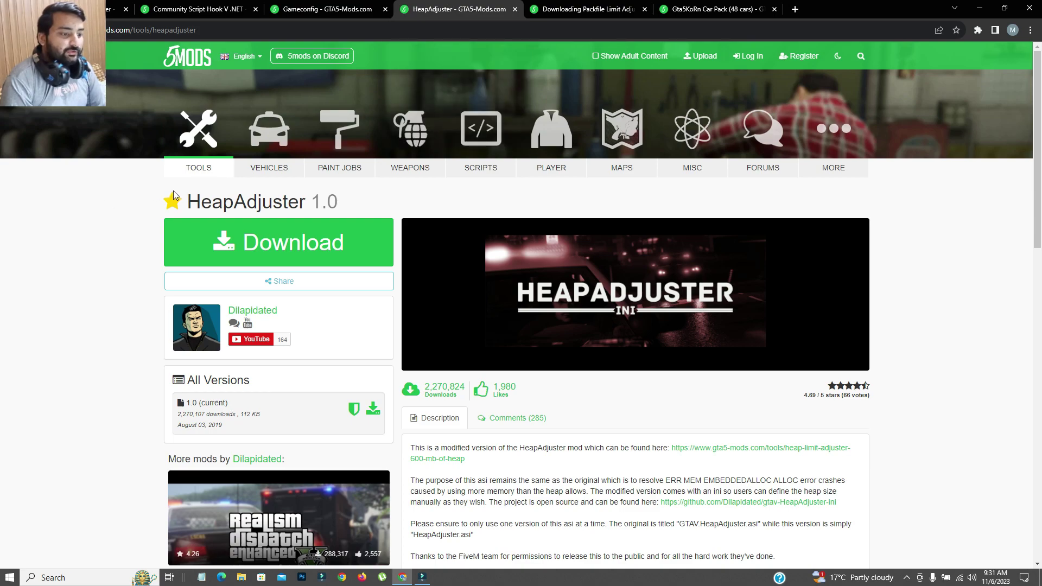
{"action": "left_click_drag", "start_coordinate": [186, 202], "coordinate": [329, 205]}
{"action": "left_click", "coordinate": [115, 191]}
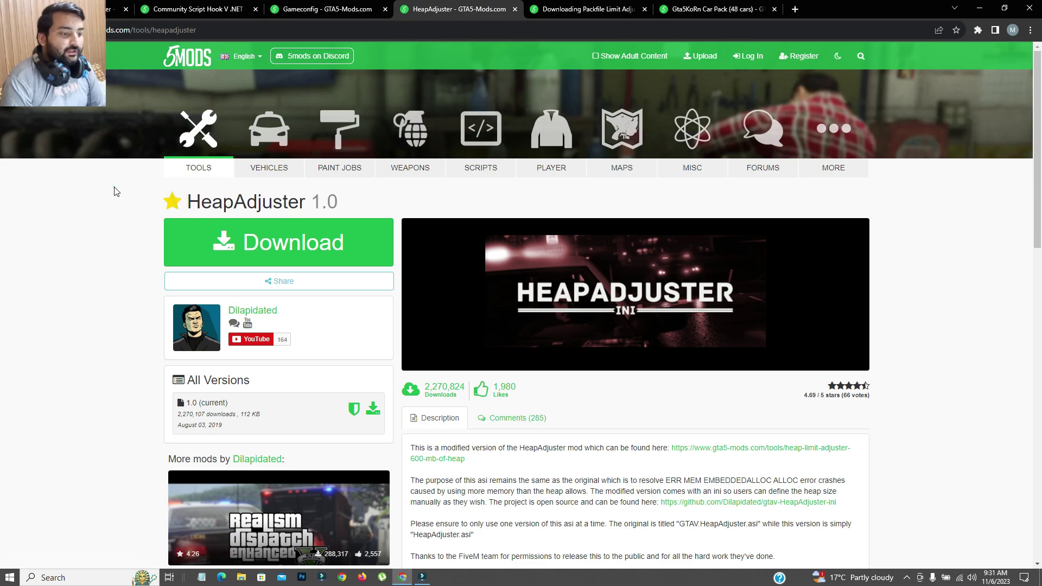
{"action": "left_click", "coordinate": [327, 8]}
{"action": "left_click", "coordinate": [458, 9]}
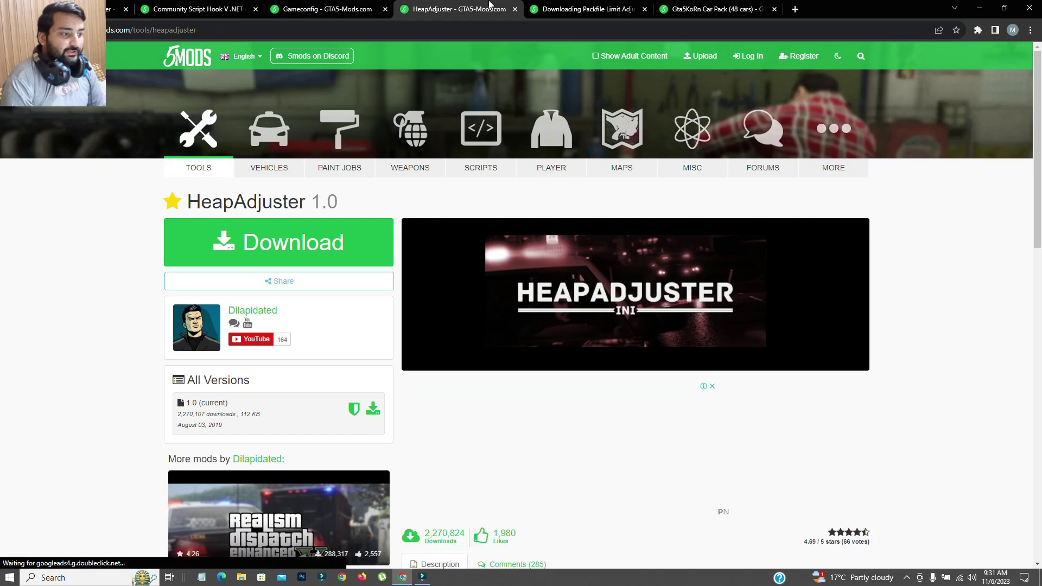
{"action": "left_click_drag", "start_coordinate": [195, 200], "coordinate": [305, 202]}
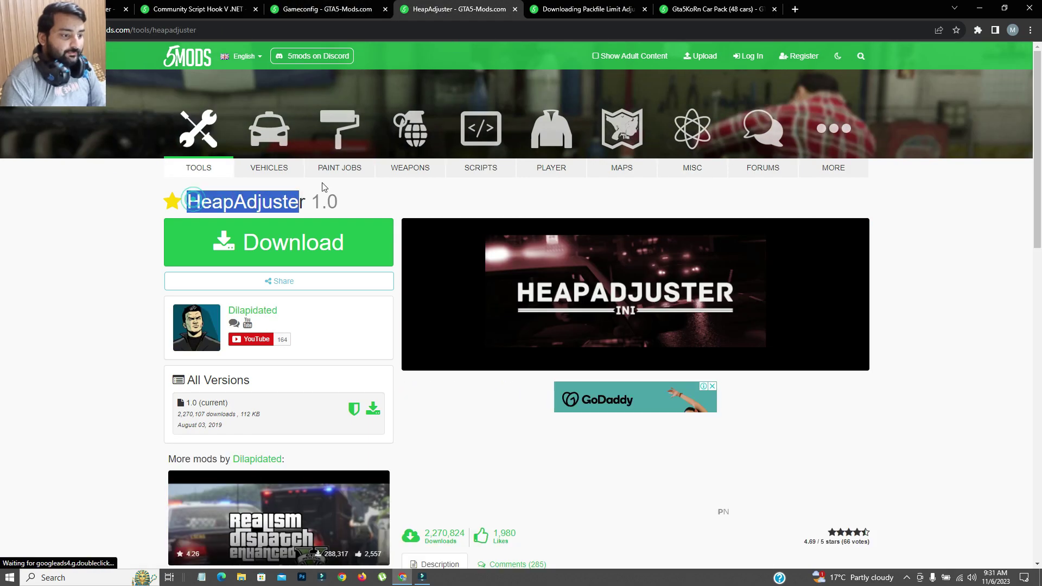
- Return from the download page to the Packfile Limit Adjuster mod page, and review the Gta5KoRn Car Pack title
{"action": "left_click", "coordinate": [564, 9]}
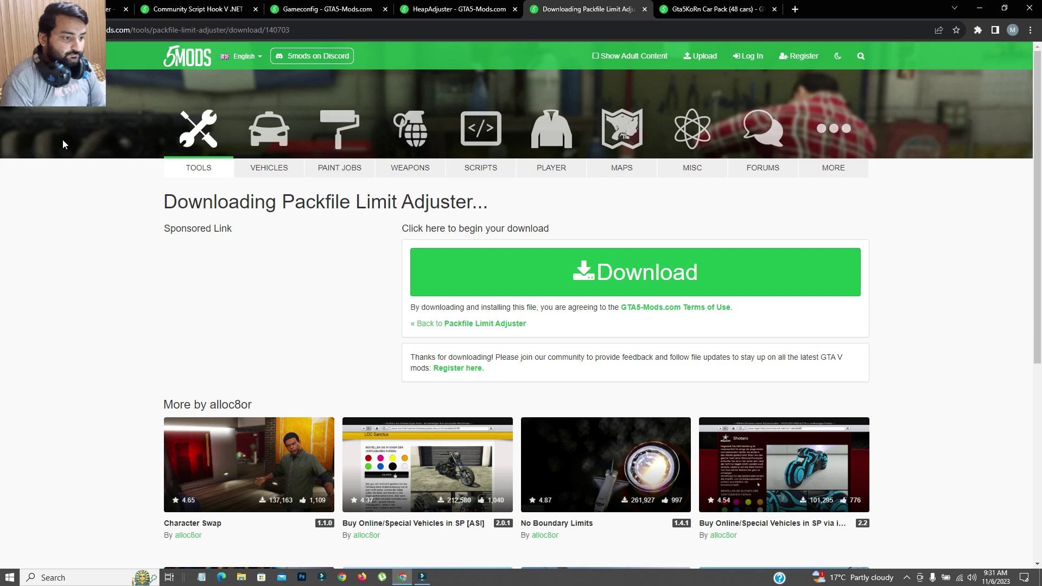
{"action": "key", "text": "alt+Left"}
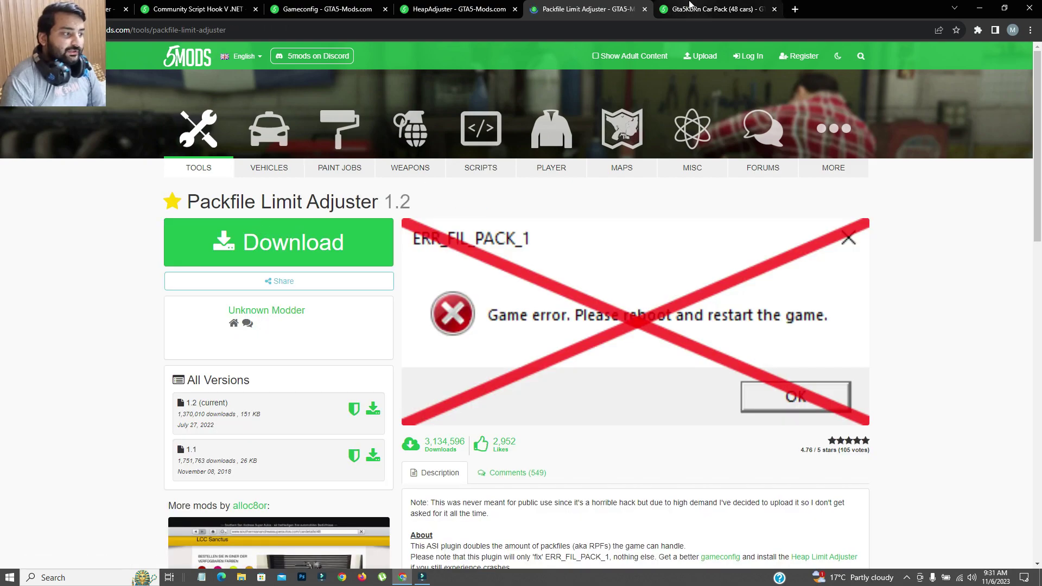
{"action": "left_click", "coordinate": [673, 8]}
{"action": "scroll", "coordinate": [64, 110], "scroll_direction": "up", "scroll_amount": 2}
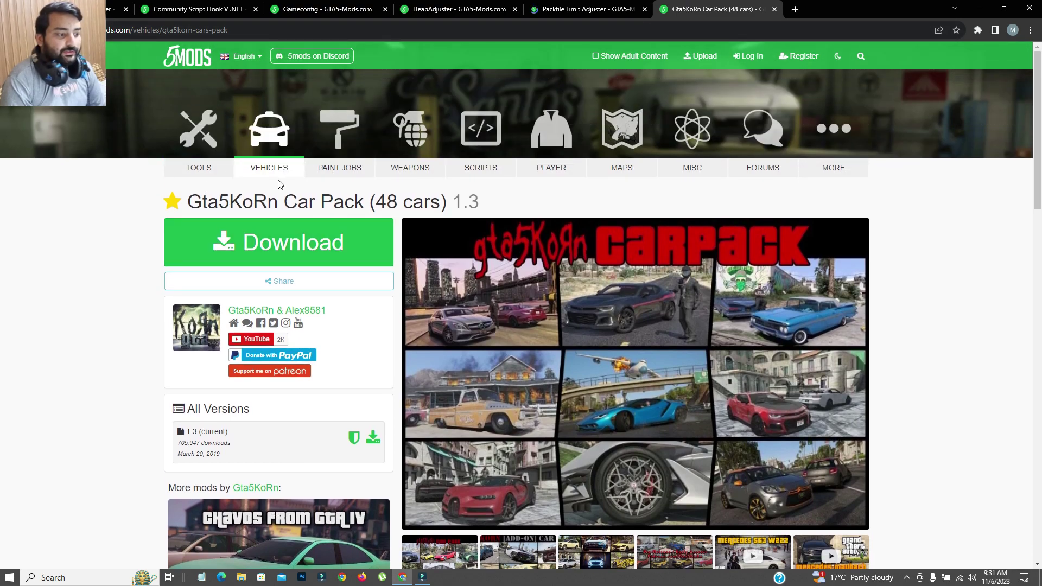
{"action": "left_click_drag", "start_coordinate": [365, 193], "coordinate": [530, 203]}
{"action": "left_click", "coordinate": [578, 185]}
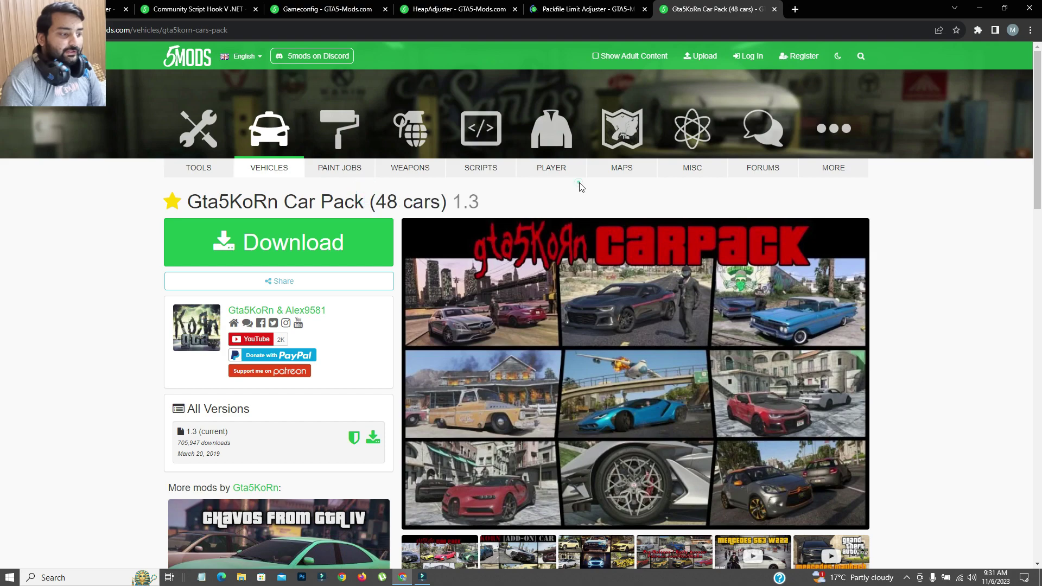
- Minimize the browser and look over the downloaded mod archives on the desktop
{"action": "left_click", "coordinate": [980, 8]}
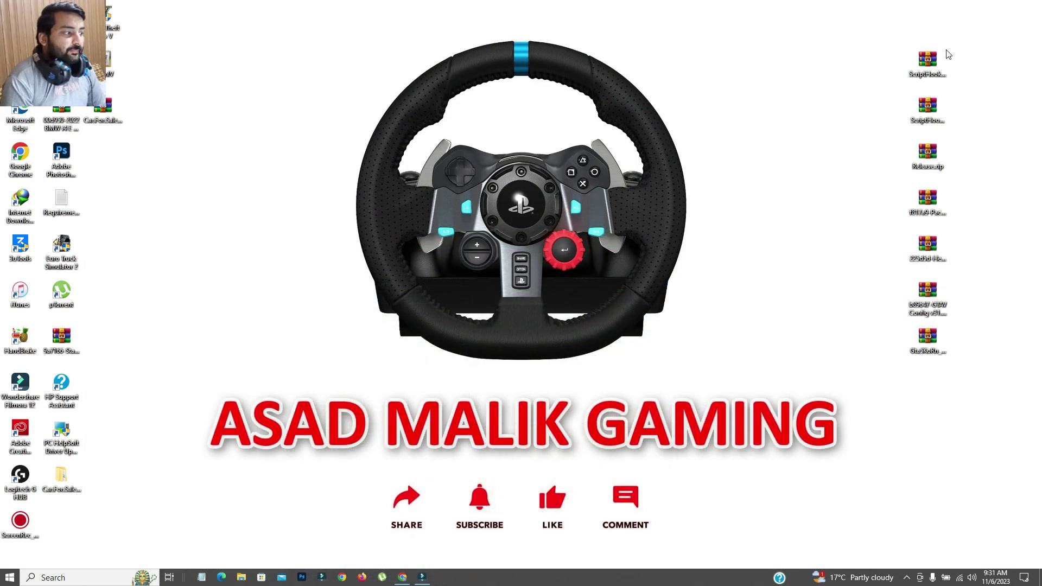
{"action": "left_click_drag", "start_coordinate": [956, 48], "coordinate": [902, 360]}
{"action": "left_click", "coordinate": [805, 255]}
{"action": "left_click_drag", "start_coordinate": [985, 28], "coordinate": [903, 386]}
{"action": "right_click", "coordinate": [923, 292]}
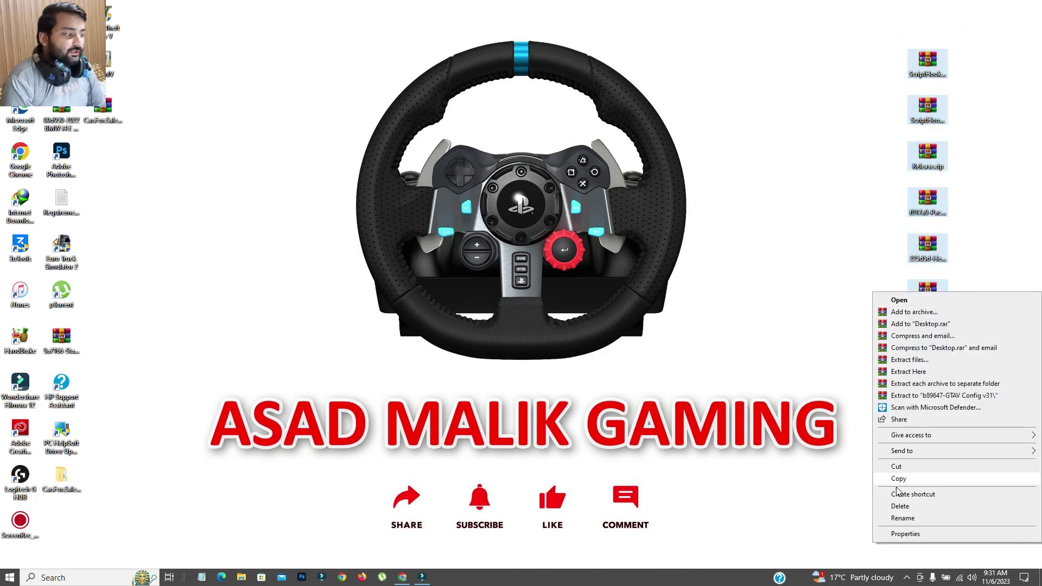
{"action": "left_click", "coordinate": [797, 348]}
- Check the file size in the properties of the Gta5KoRn Car Pack archive, leaving the properties unchanged
{"action": "left_click", "coordinate": [933, 342]}
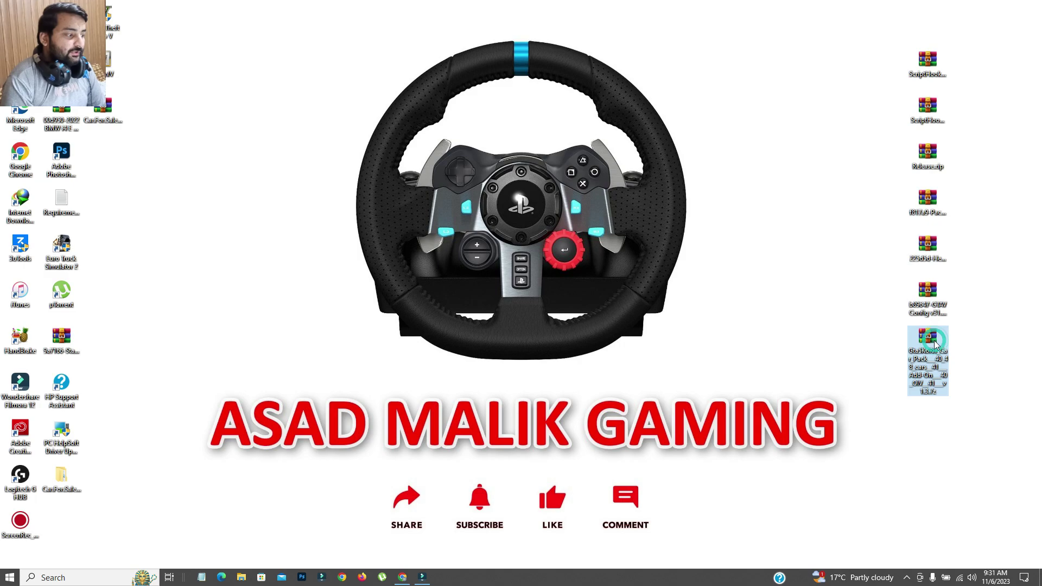
{"action": "right_click", "coordinate": [927, 347]}
{"action": "left_click", "coordinate": [878, 343]}
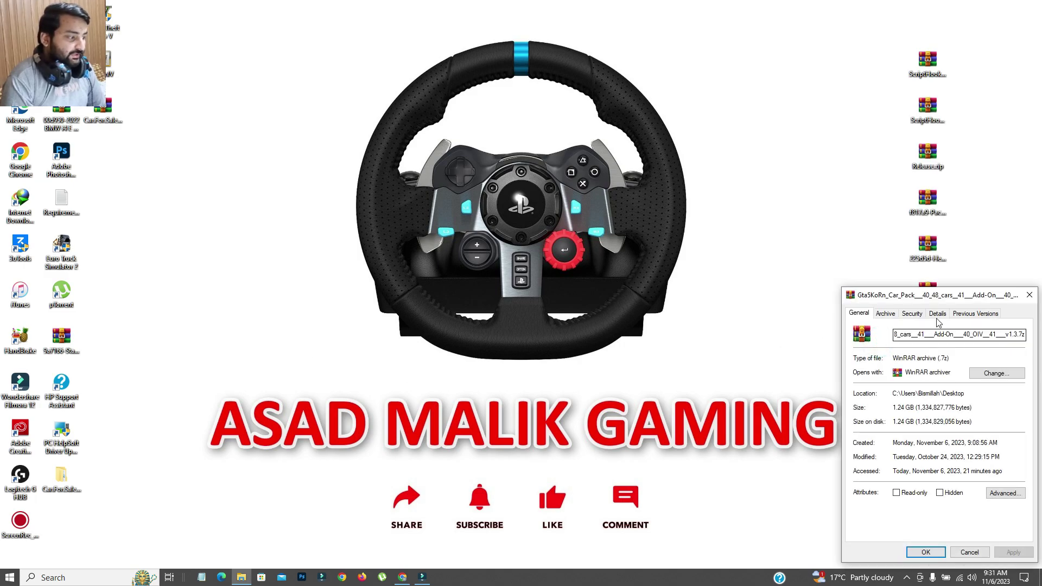
{"action": "left_click_drag", "start_coordinate": [929, 301], "coordinate": [712, 142]}
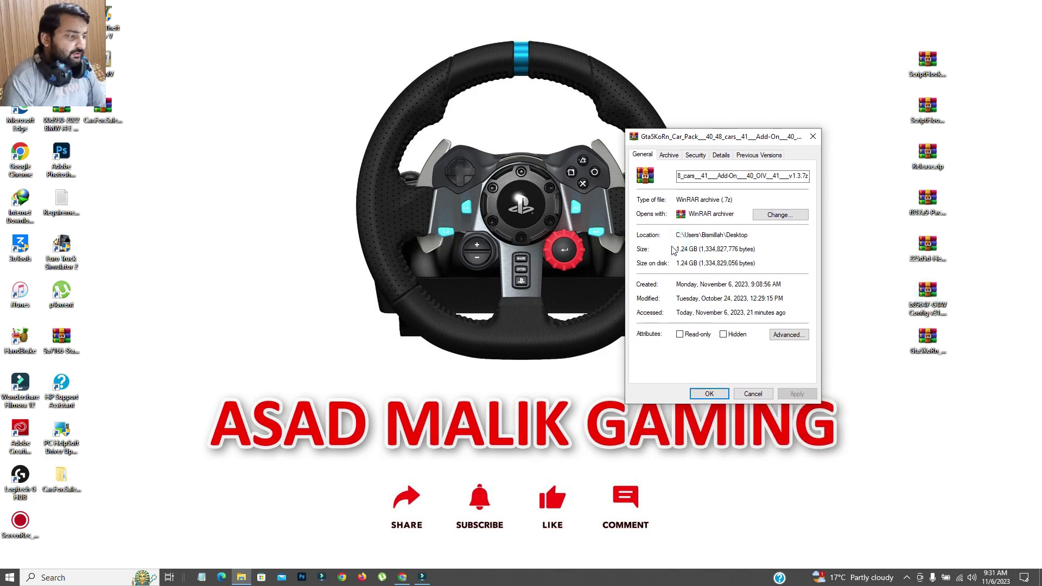
{"action": "left_click", "coordinate": [812, 136]}
{"action": "right_click", "coordinate": [767, 99]}
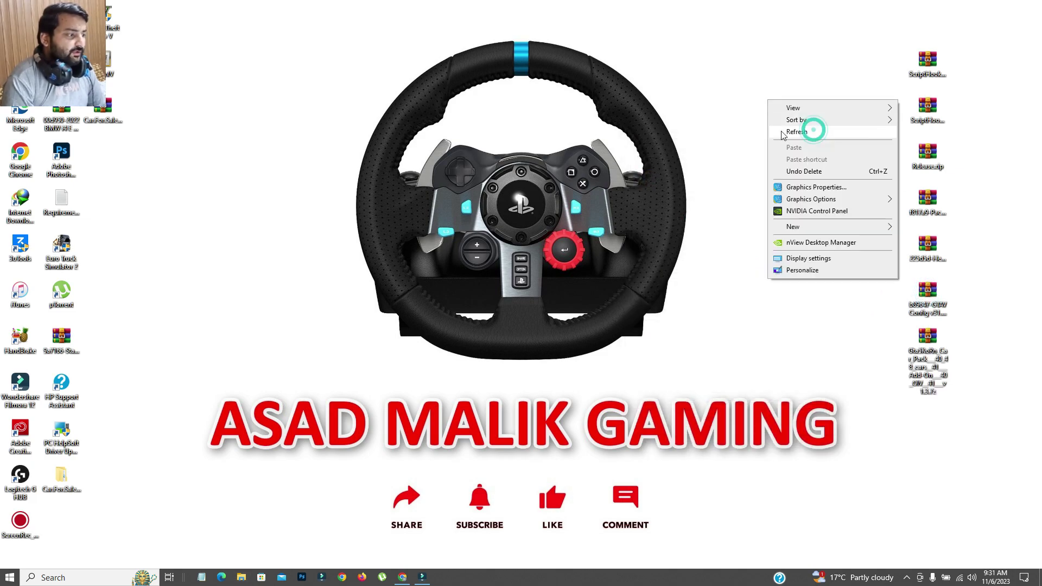
{"action": "left_click", "coordinate": [779, 133]}
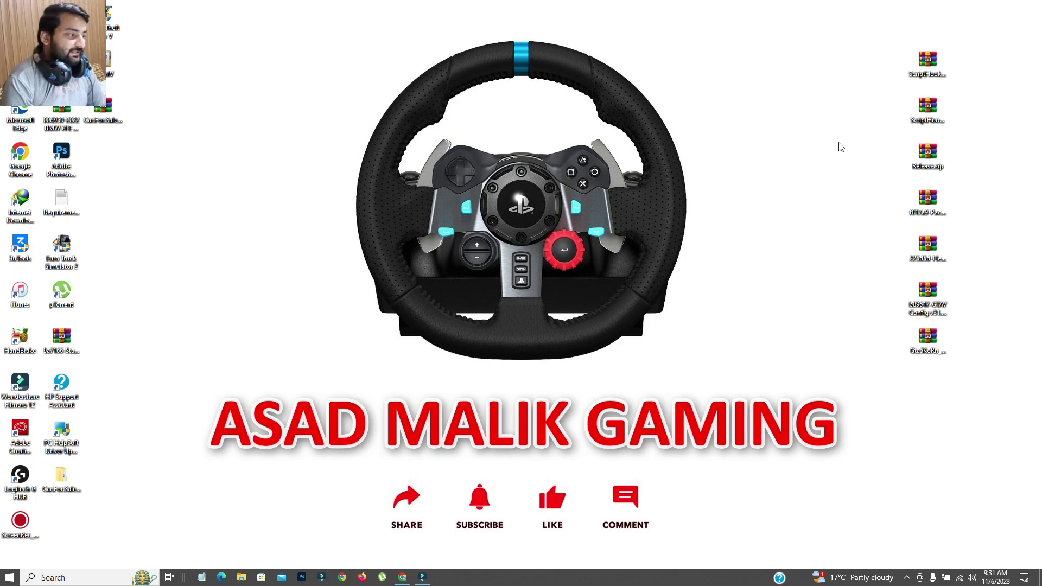
{"action": "right_click", "coordinate": [842, 60]}
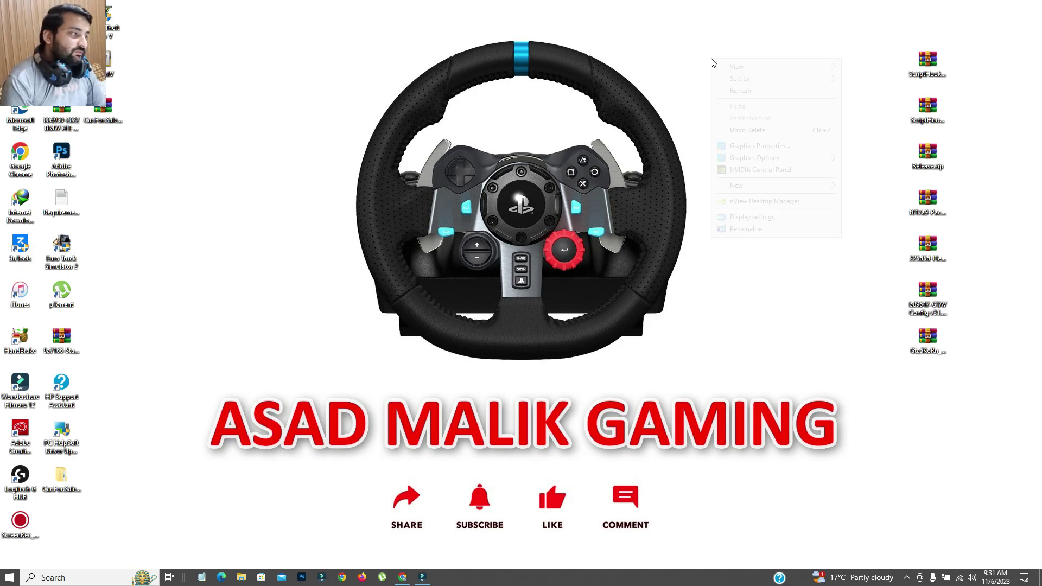
{"action": "left_click", "coordinate": [735, 91]}
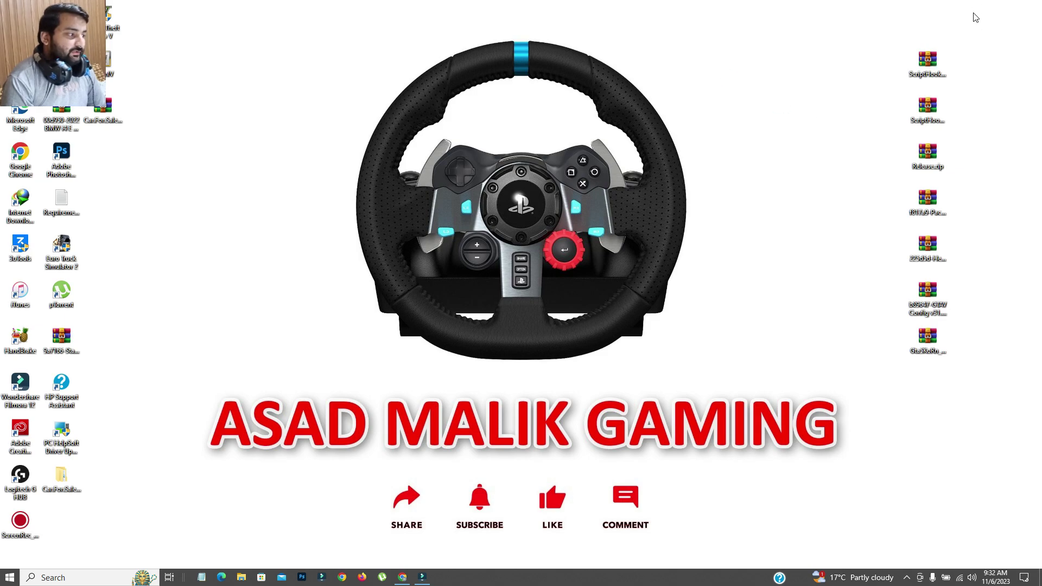
{"action": "left_click_drag", "start_coordinate": [973, 12], "coordinate": [908, 225]}
{"action": "left_click", "coordinate": [764, 168]}
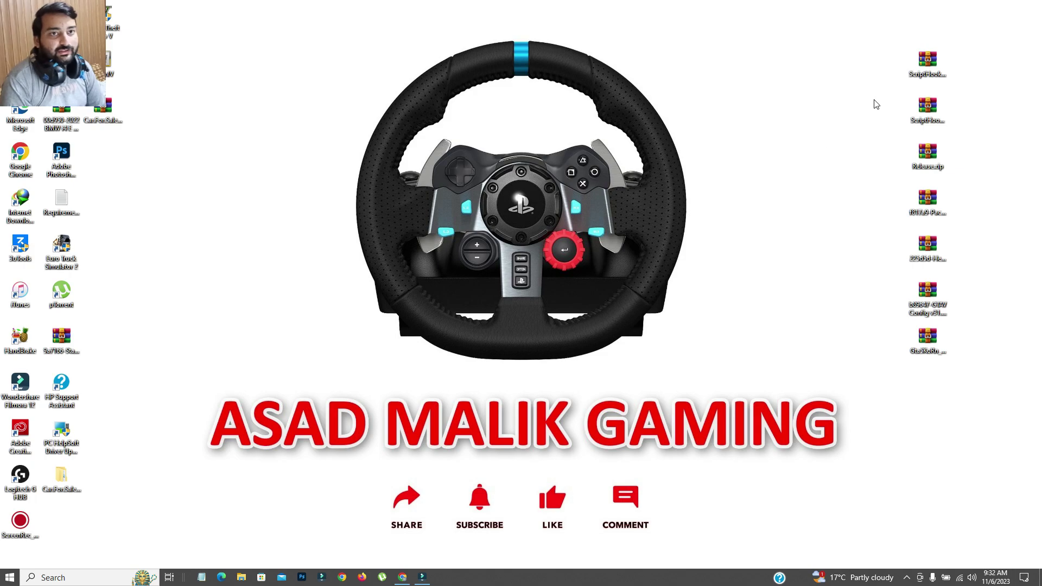
{"action": "right_click", "coordinate": [740, 65]}
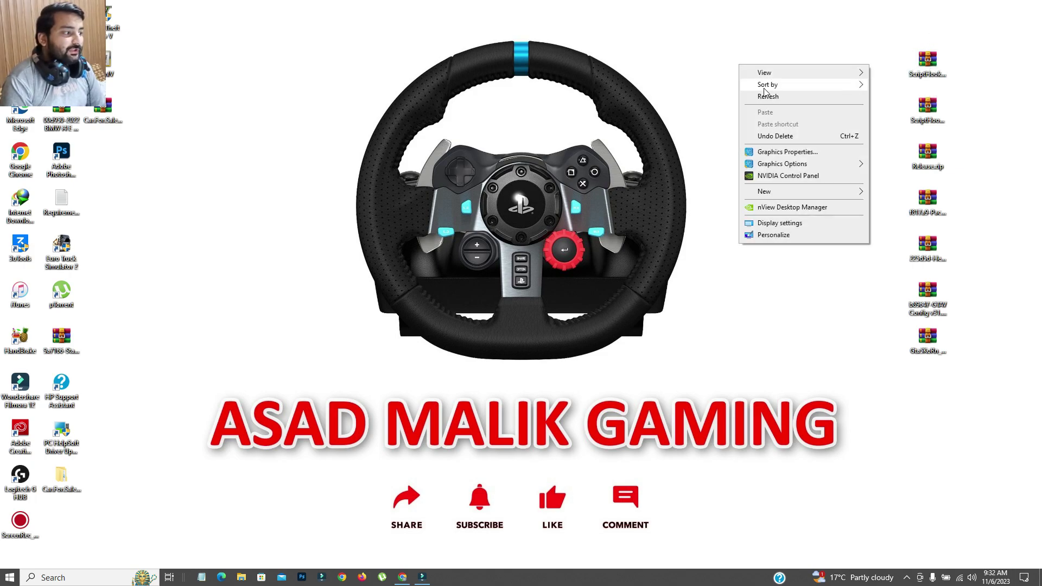
{"action": "left_click", "coordinate": [766, 94]}
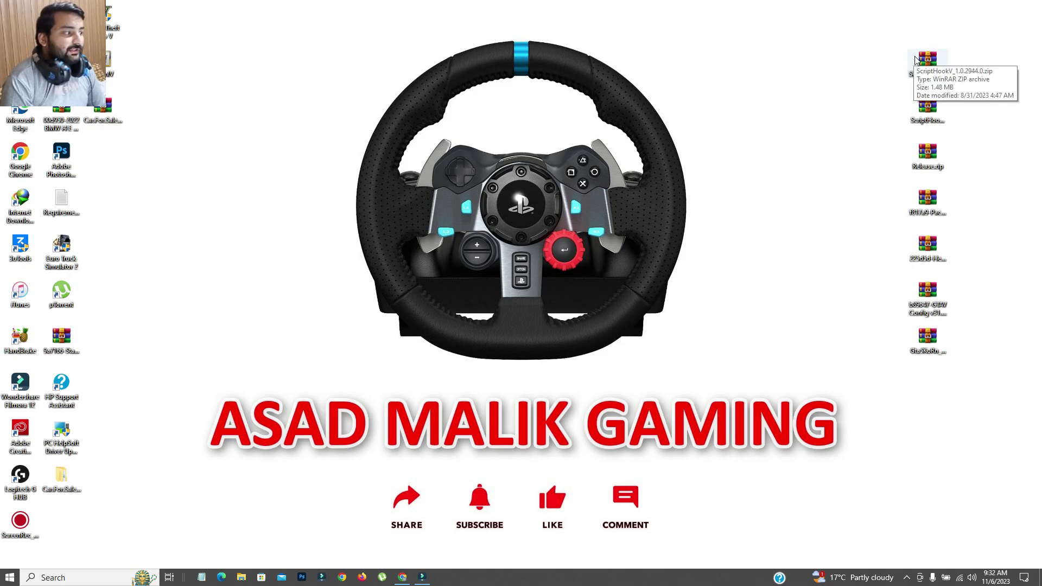
- Open the ScriptHookV_1.0.2944.0.zip archive to view its contents, dismiss the licence reminder and close the archive
{"action": "double_click", "coordinate": [915, 58]}
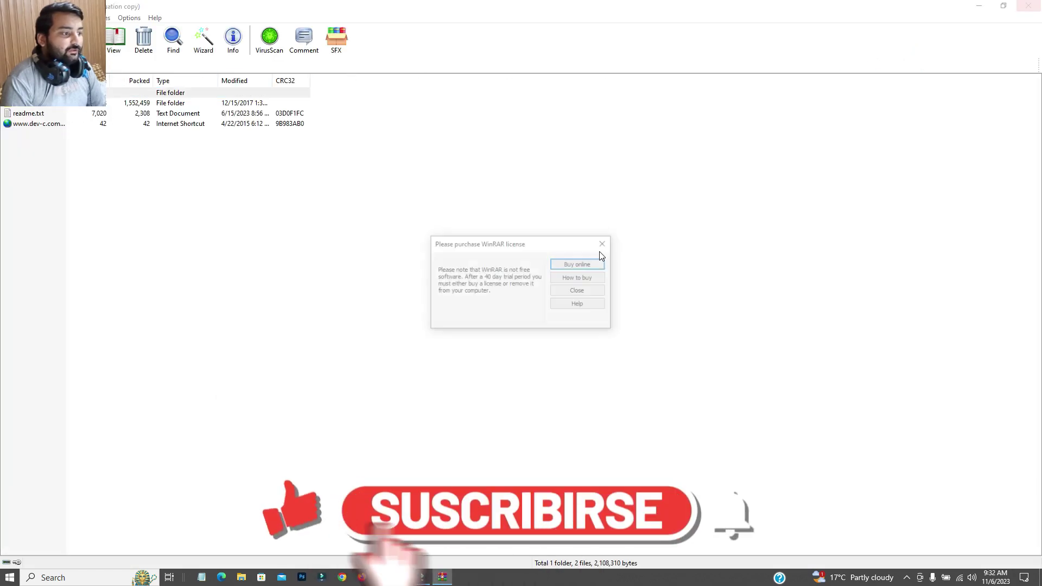
{"action": "left_click", "coordinate": [599, 251]}
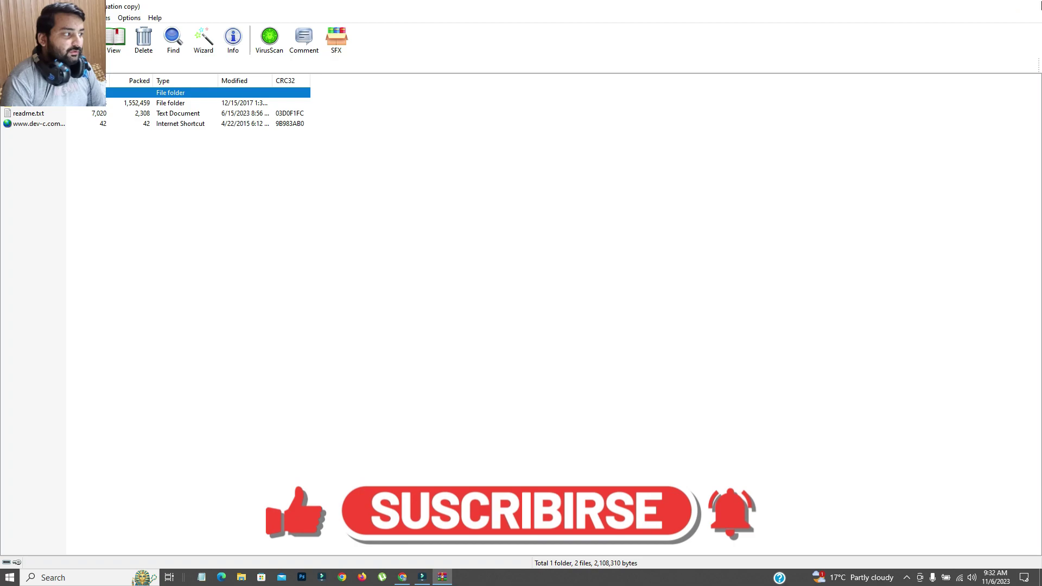
{"action": "key", "text": "Escape"}
{"action": "left_click", "coordinate": [415, 163]}
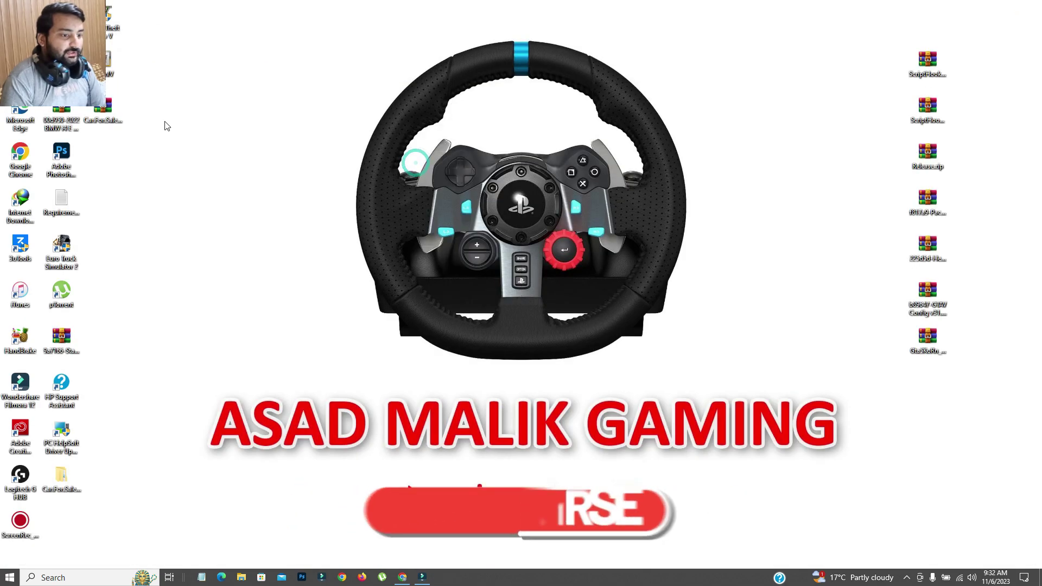
- Move the Grand Theft Auto V shortcut out to the empty desktop area beside the steering wheel picture and refresh the desktop
{"action": "right_click", "coordinate": [156, 136]}
{"action": "left_click", "coordinate": [186, 168]}
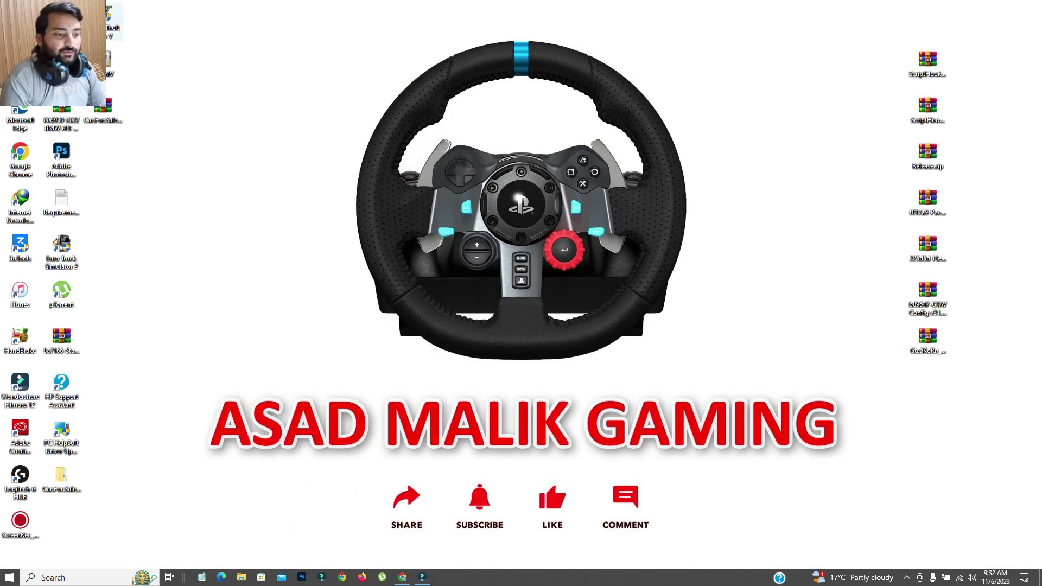
{"action": "left_click_drag", "start_coordinate": [106, 15], "coordinate": [350, 110]}
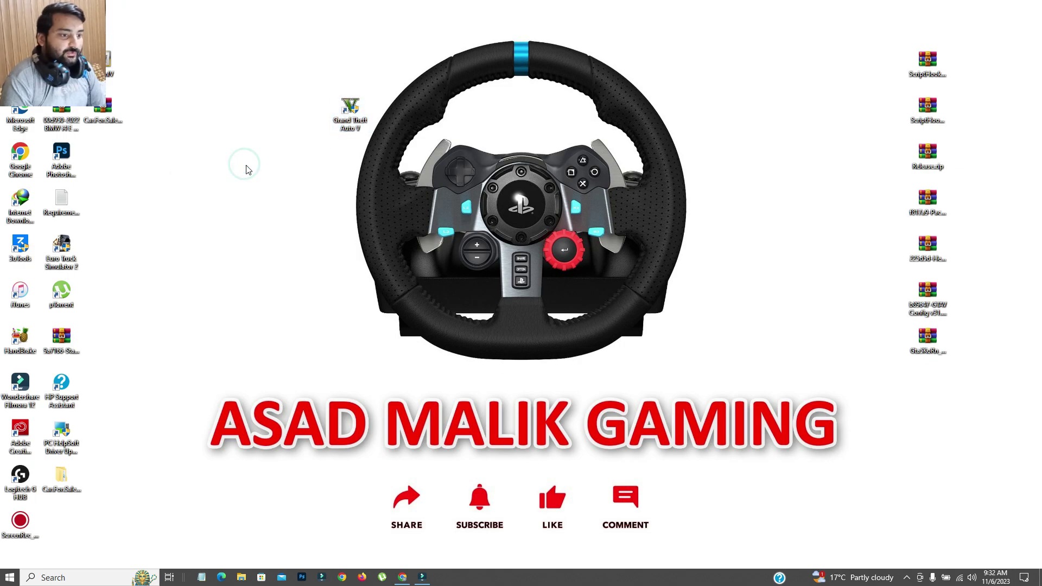
{"action": "right_click", "coordinate": [237, 126]}
{"action": "left_click", "coordinate": [252, 155]}
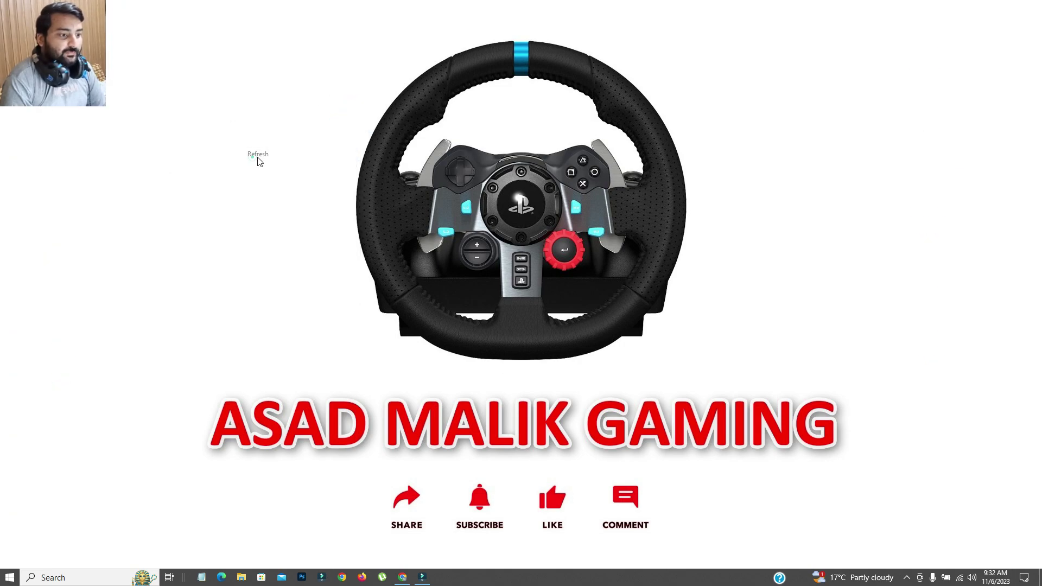
{"action": "right_click", "coordinate": [343, 124]}
{"action": "left_click", "coordinate": [298, 120]}
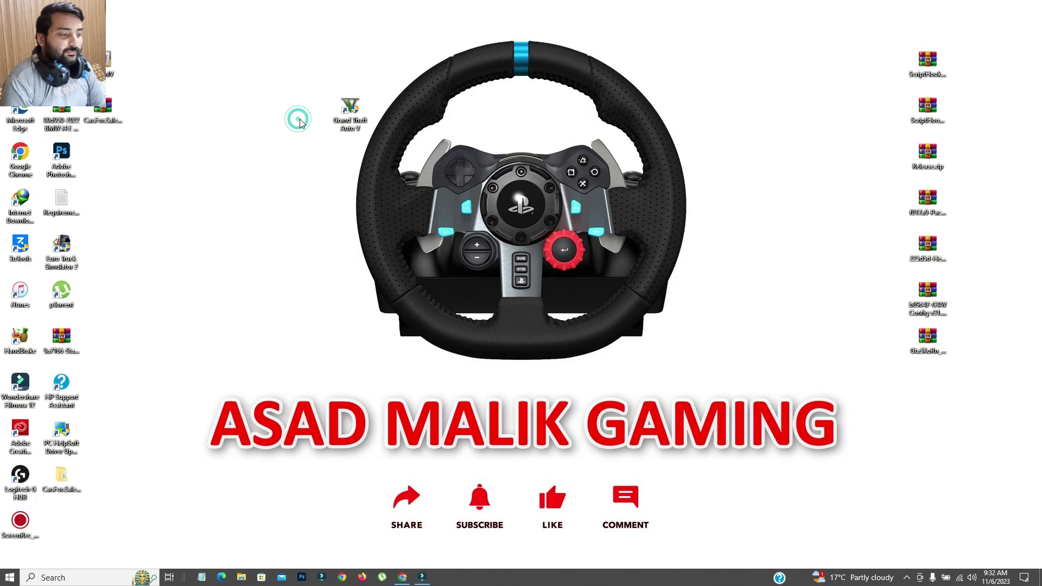
{"action": "right_click", "coordinate": [358, 126]}
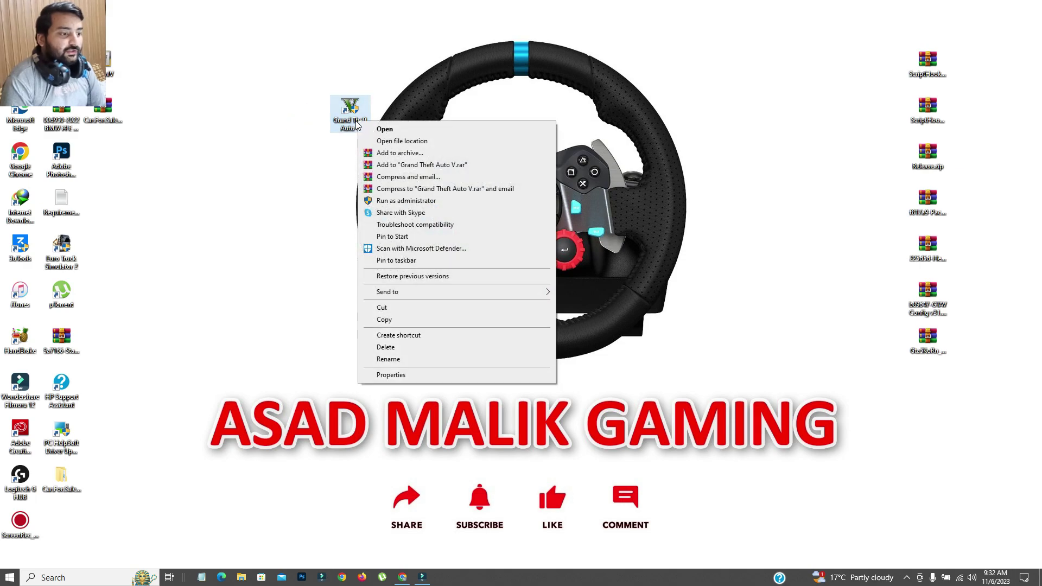
{"action": "left_click", "coordinate": [303, 121]}
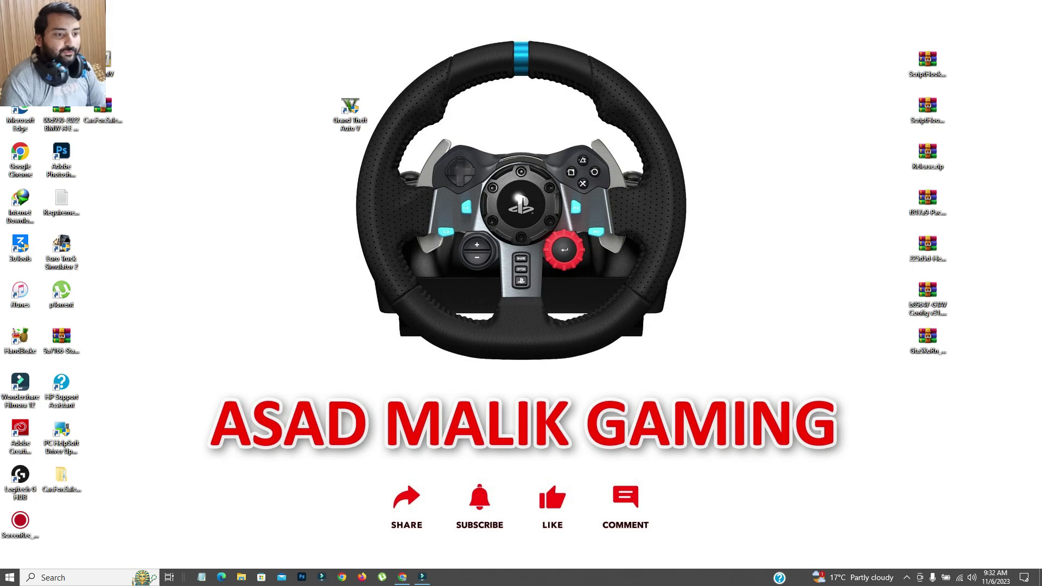
- Browse to the Grand Theft Auto V folder on the Personal (E:) drive, look through its files and close the window
{"action": "double_click", "coordinate": [21, 60]}
{"action": "scroll", "coordinate": [733, 326], "scroll_direction": "down", "scroll_amount": 2}
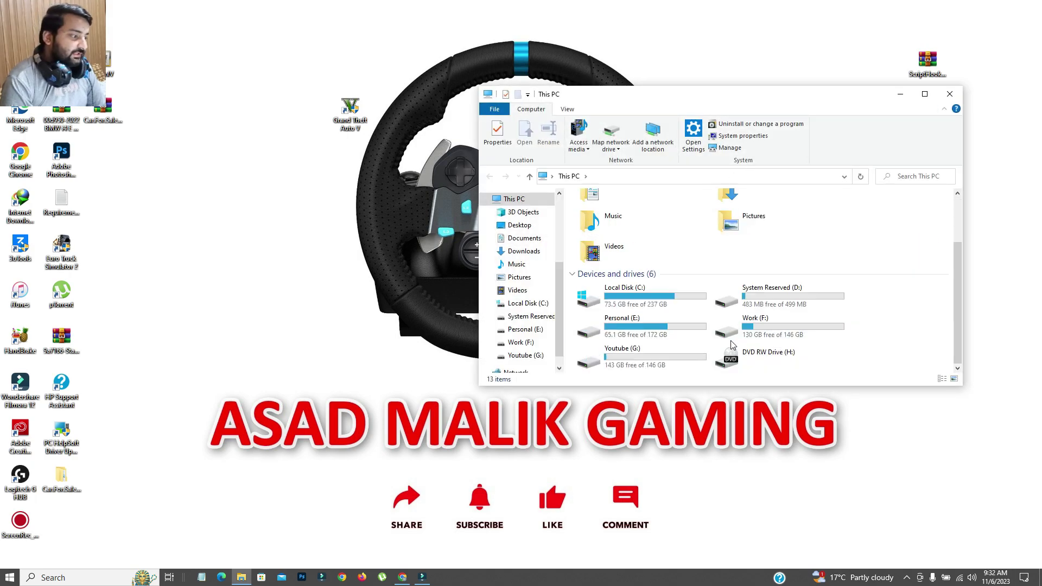
{"action": "double_click", "coordinate": [618, 366]}
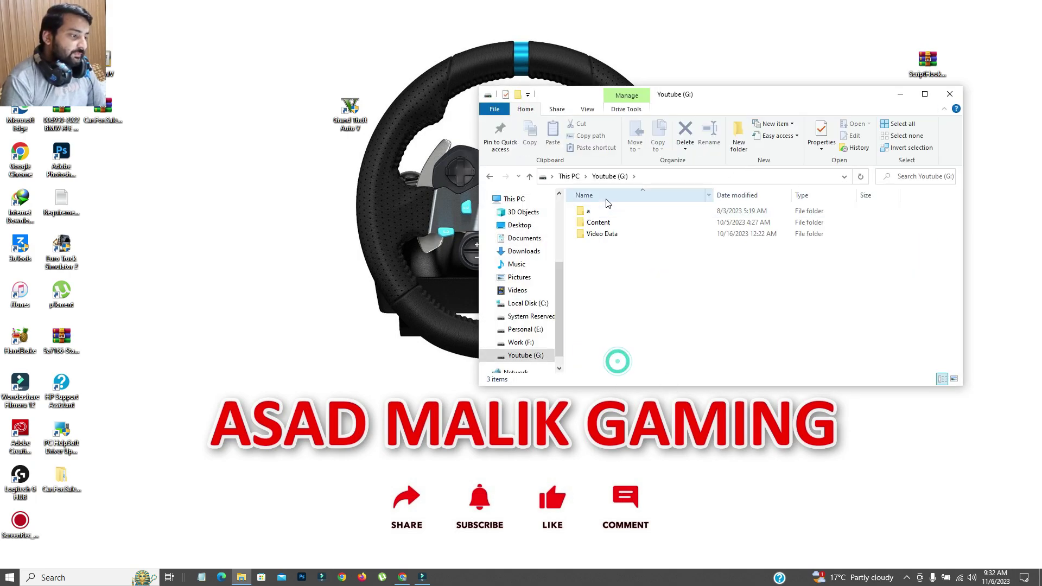
{"action": "key", "text": "alt+Left"}
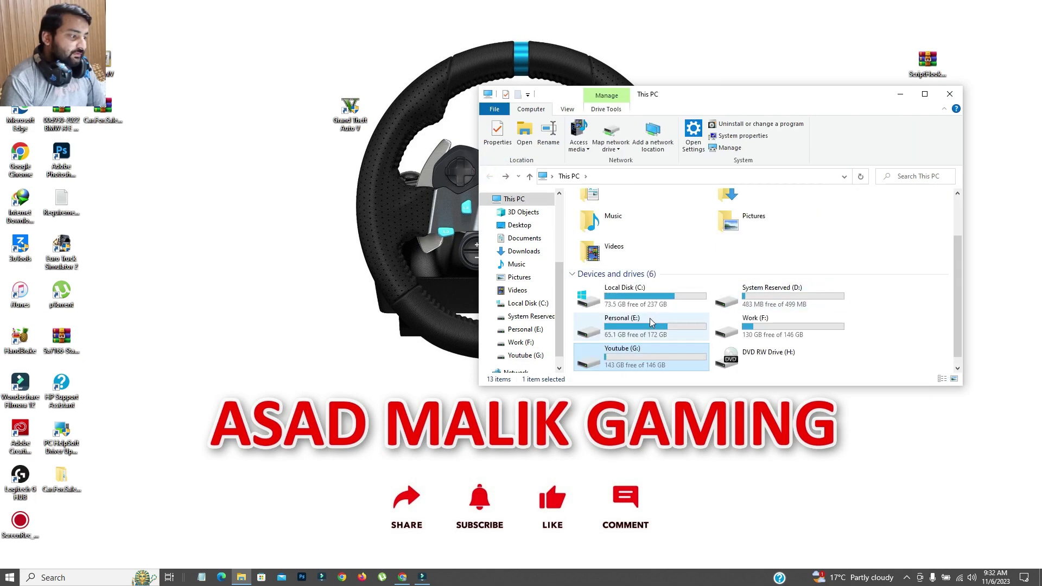
{"action": "double_click", "coordinate": [650, 322]}
{"action": "double_click", "coordinate": [606, 233]}
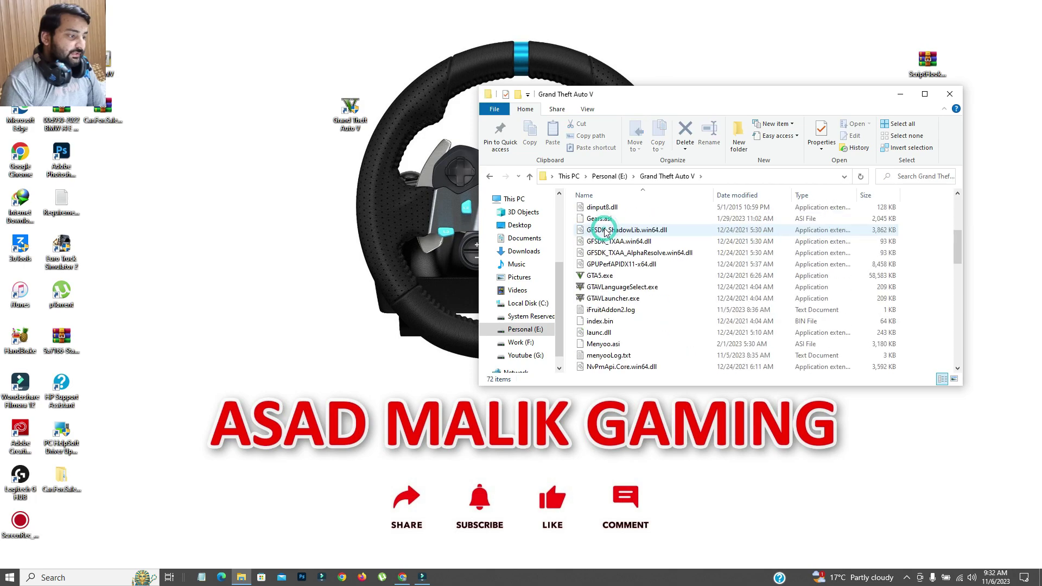
{"action": "scroll", "coordinate": [606, 233], "scroll_direction": "down", "scroll_amount": 15}
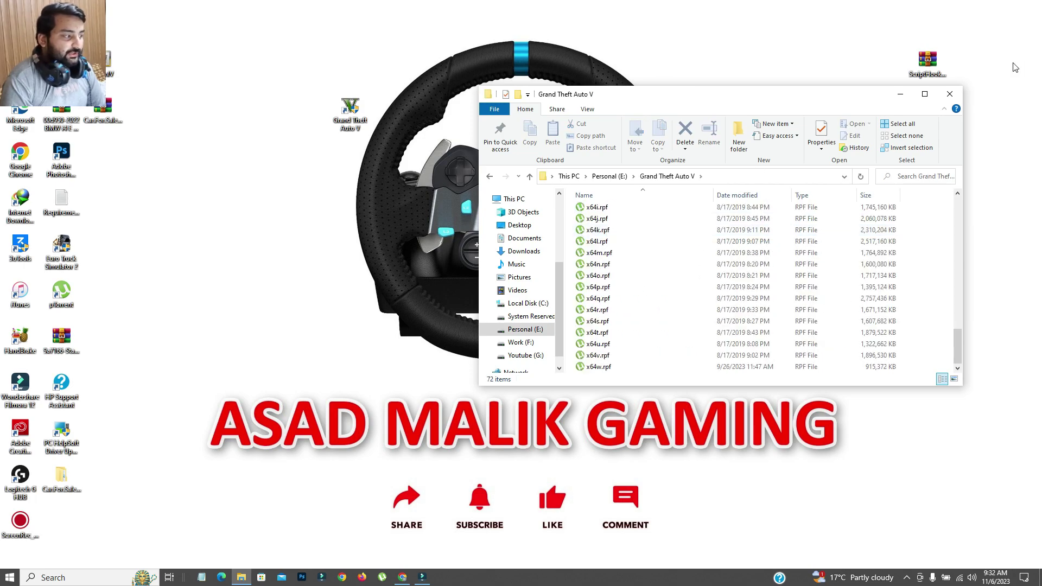
{"action": "left_click", "coordinate": [949, 94]}
{"action": "right_click", "coordinate": [616, 77]}
{"action": "left_click", "coordinate": [645, 110]}
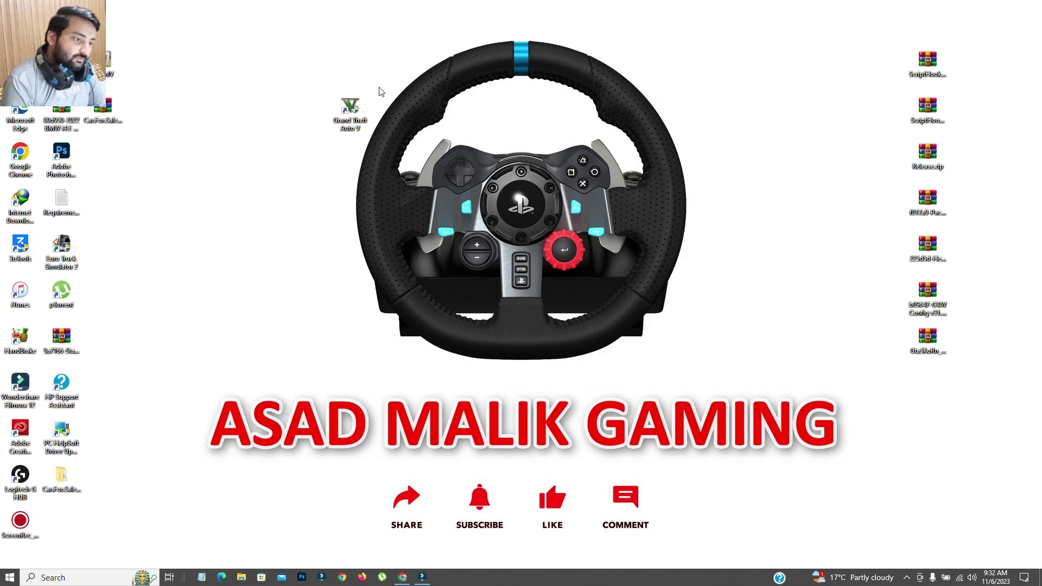
{"action": "right_click", "coordinate": [248, 47]}
{"action": "left_click", "coordinate": [265, 79]}
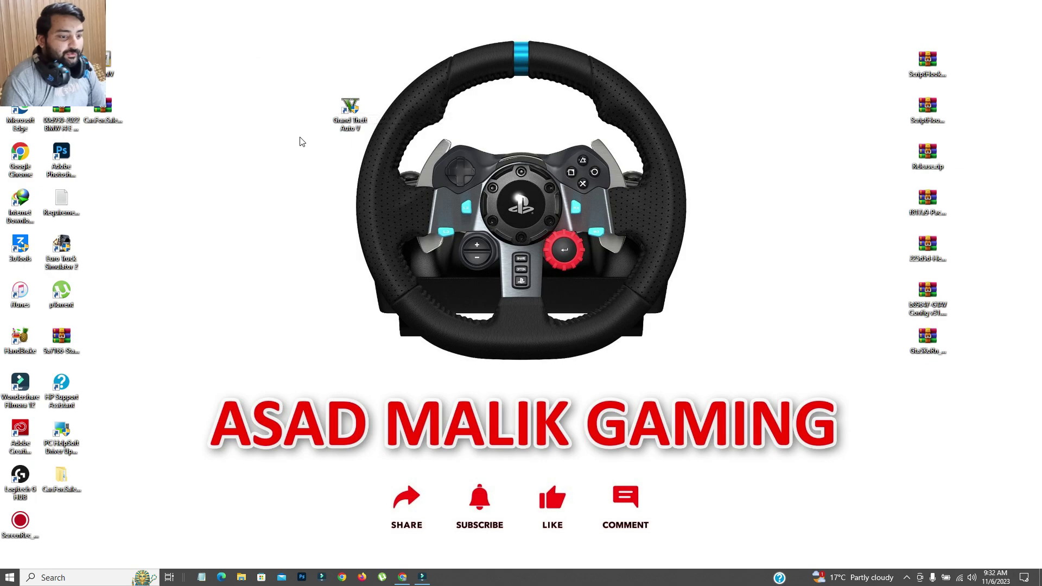
- Open the file location of the Grand Theft Auto V desktop shortcut and place the folder window clear of the mod archives
{"action": "right_click", "coordinate": [350, 119]}
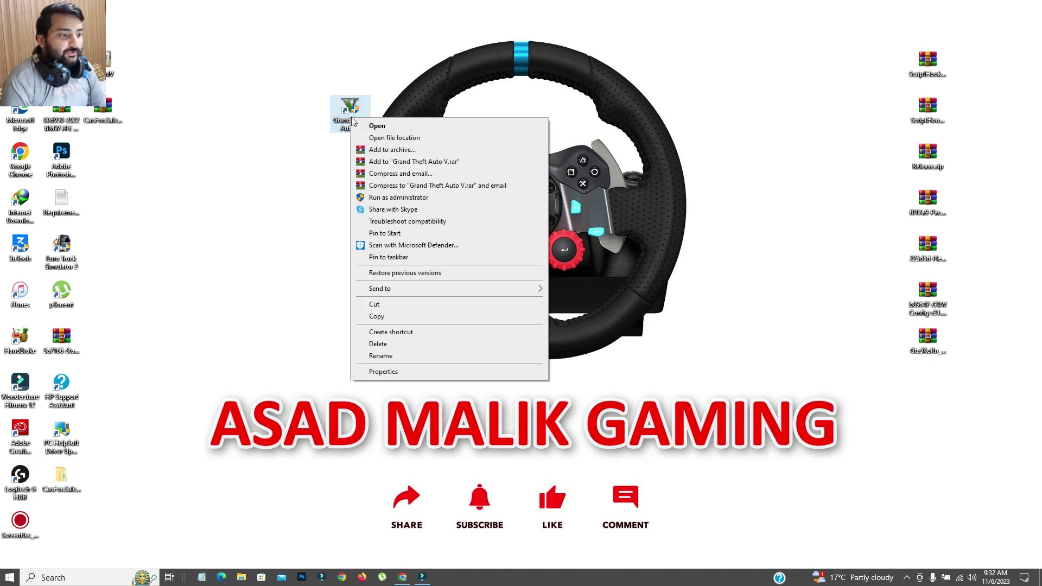
{"action": "left_click", "coordinate": [410, 139]}
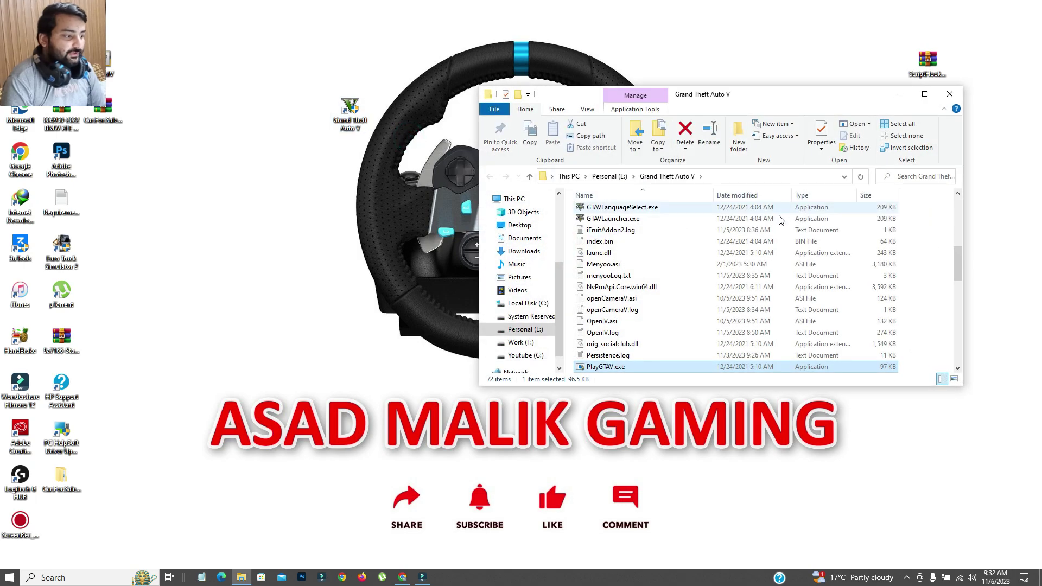
{"action": "scroll", "coordinate": [780, 219], "scroll_direction": "down", "scroll_amount": 3}
{"action": "scroll", "coordinate": [771, 212], "scroll_direction": "up", "scroll_amount": 12}
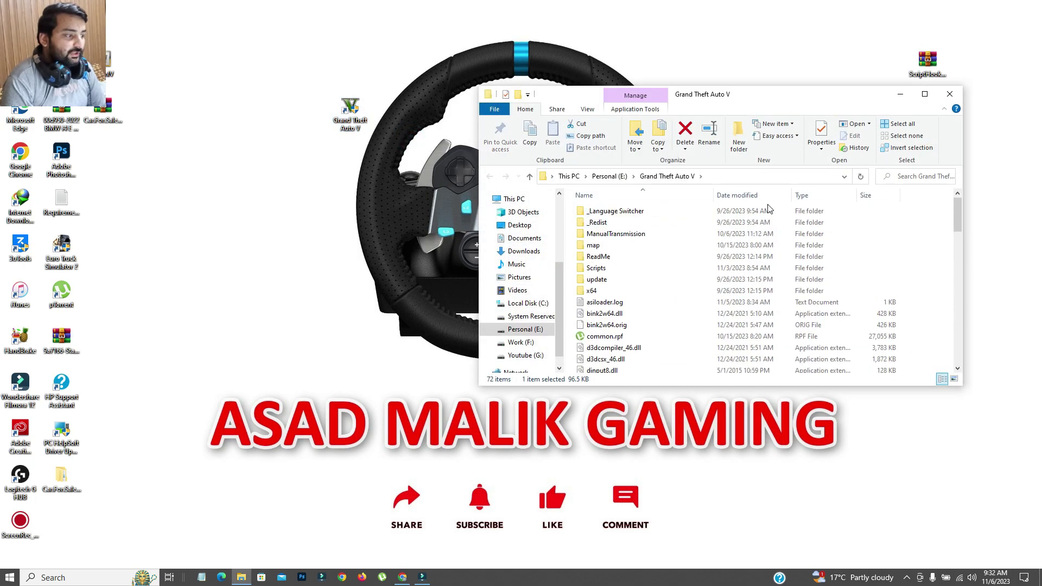
{"action": "double_click", "coordinate": [780, 99]}
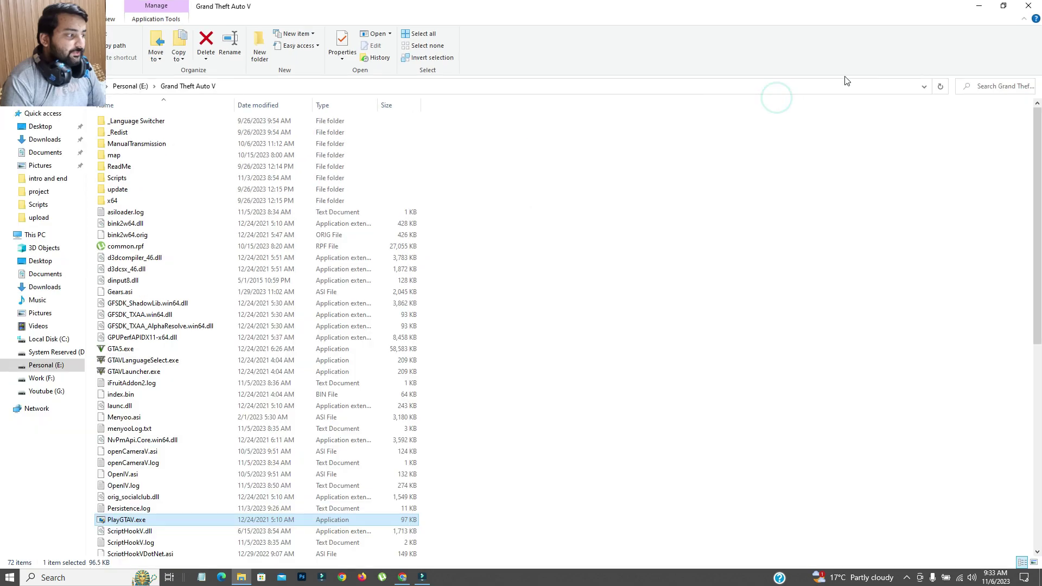
{"action": "left_click", "coordinate": [1003, 7]}
{"action": "left_click_drag", "start_coordinate": [846, 98], "coordinate": [673, 52]}
- Open the ScriptHookV_1.0.2944.0.zip archive in a small window beside the game folder and go into its bin folder
{"action": "double_click", "coordinate": [931, 67]}
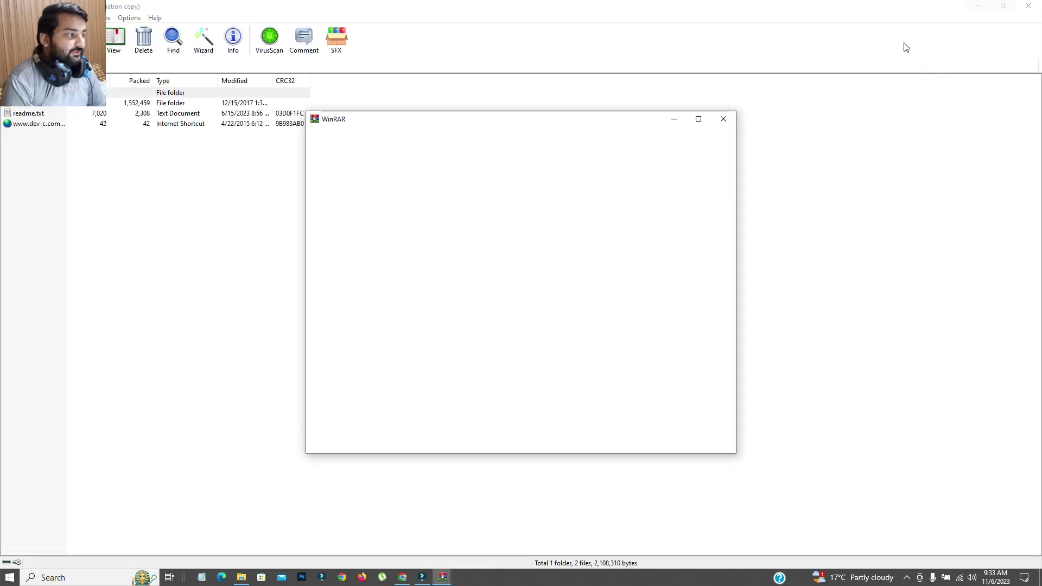
{"action": "left_click", "coordinate": [723, 112]}
{"action": "left_click", "coordinate": [1002, 7]}
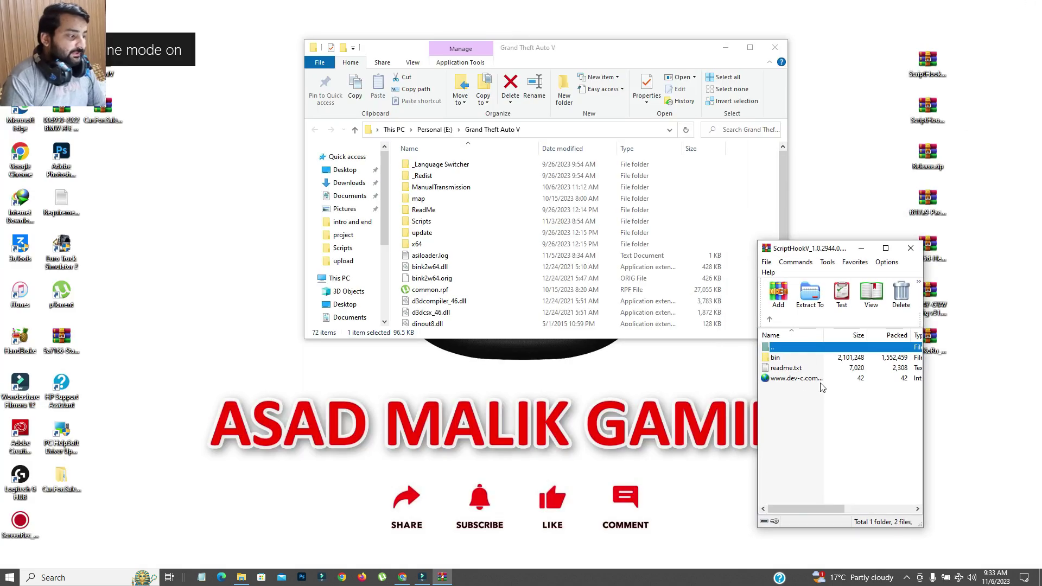
{"action": "double_click", "coordinate": [775, 357]}
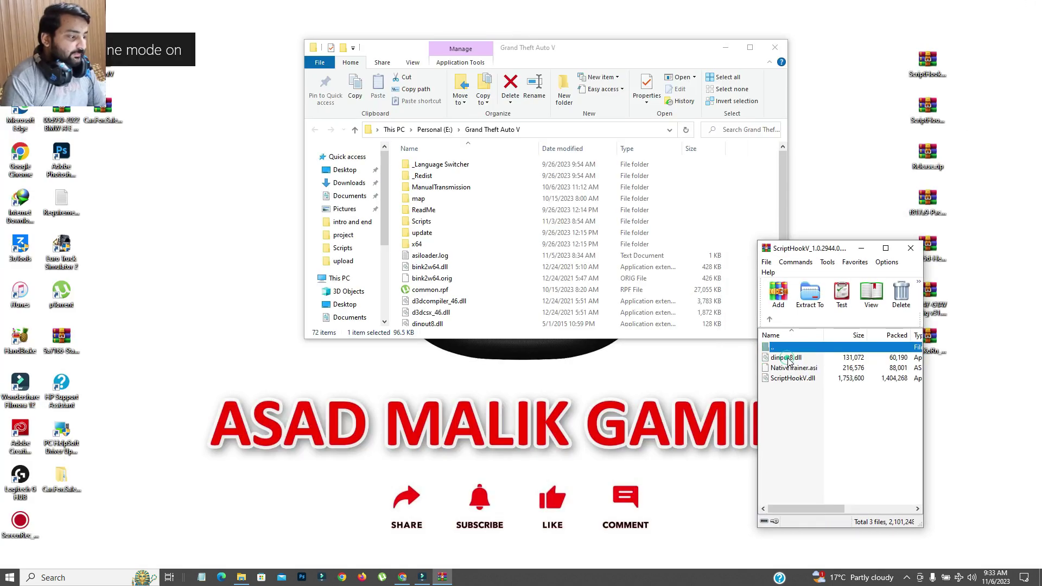
- Extract dinput8.dll and ScriptHookV.dll into the Grand Theft Auto V folder, replacing the existing files, and close the archive
{"action": "left_click", "coordinate": [806, 381]}
{"action": "left_click", "coordinate": [816, 418]}
{"action": "left_click", "coordinate": [815, 379]}
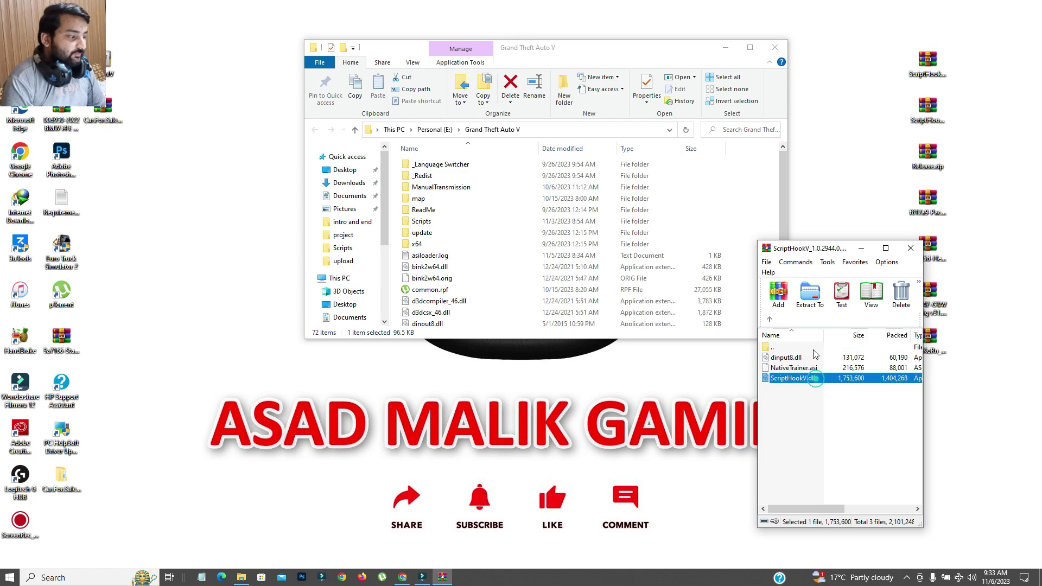
{"action": "left_click", "coordinate": [813, 357]}
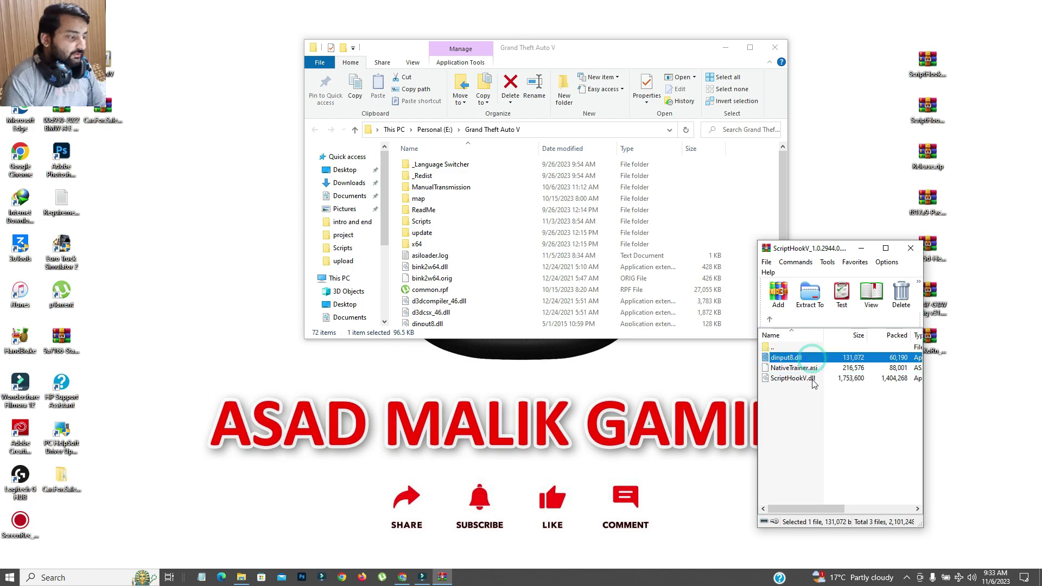
{"action": "left_click", "coordinate": [814, 379], "text": "ctrl"}
{"action": "left_click_drag", "start_coordinate": [716, 298], "coordinate": [759, 212]}
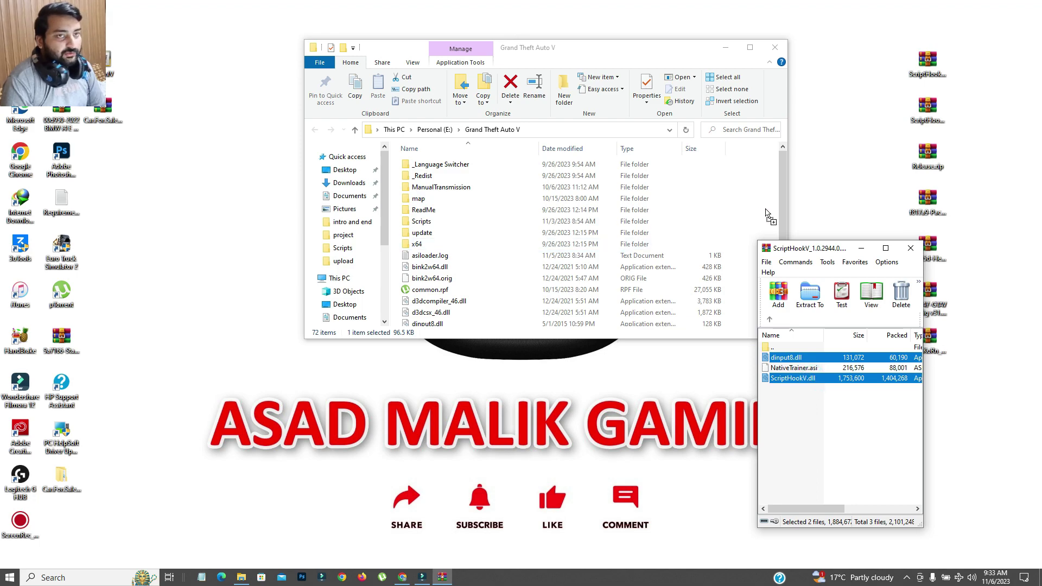
{"action": "left_click_drag", "start_coordinate": [766, 213], "coordinate": [736, 212]}
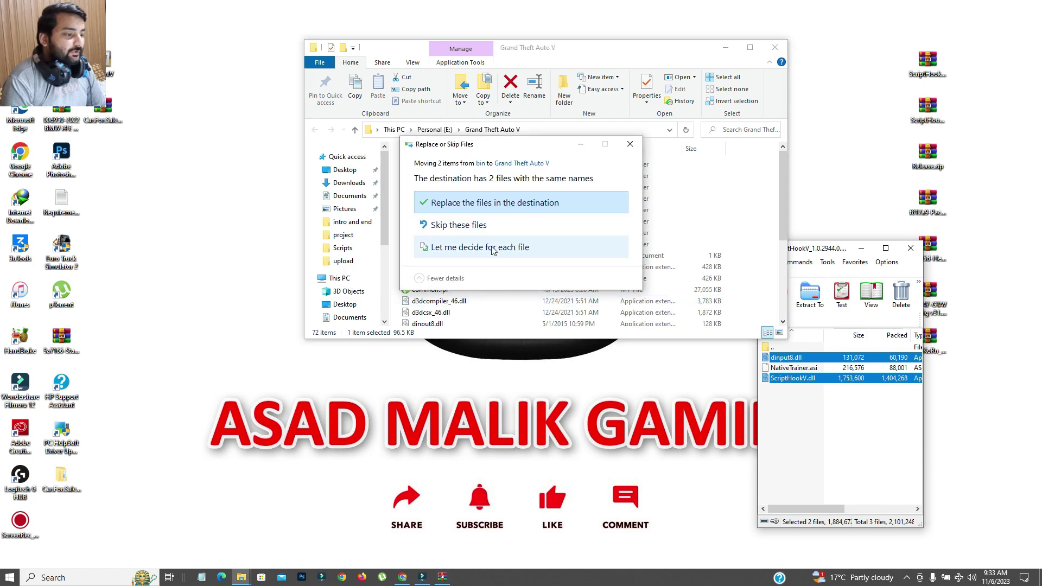
{"action": "left_click", "coordinate": [521, 206]}
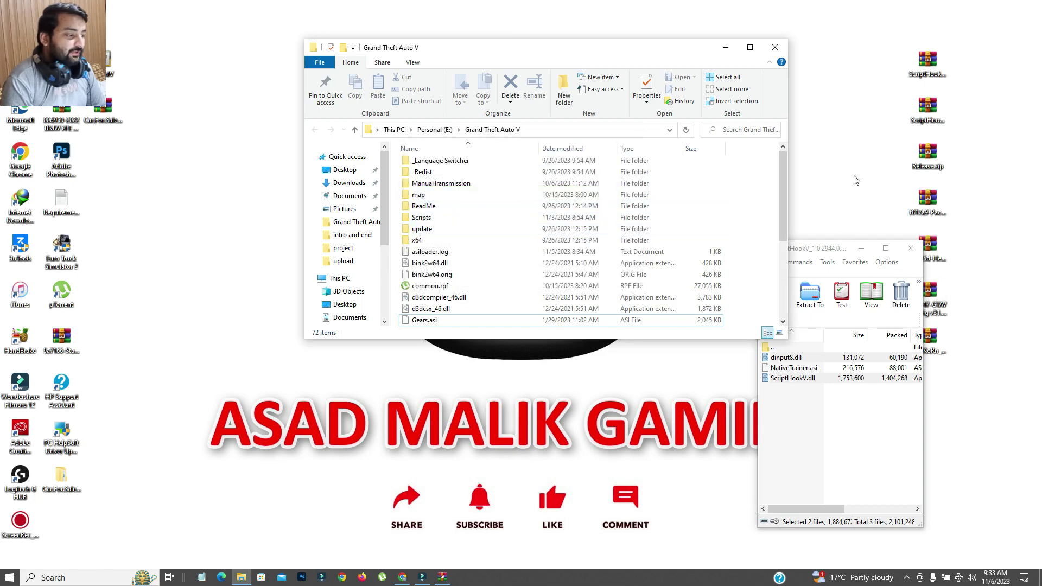
{"action": "left_click", "coordinate": [834, 250]}
{"action": "left_click", "coordinate": [910, 248]}
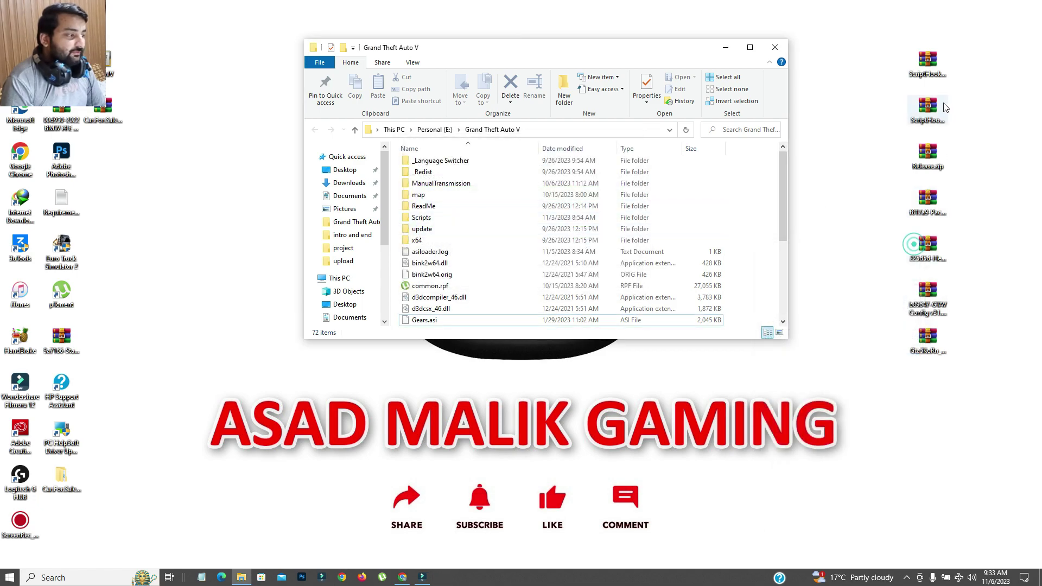
- Extract the six ScriptHookVDotNet files from ScriptHookVDotNet.zip into the Grand Theft Auto V folder, replacing the existing files, and close the archive
{"action": "left_click", "coordinate": [932, 116]}
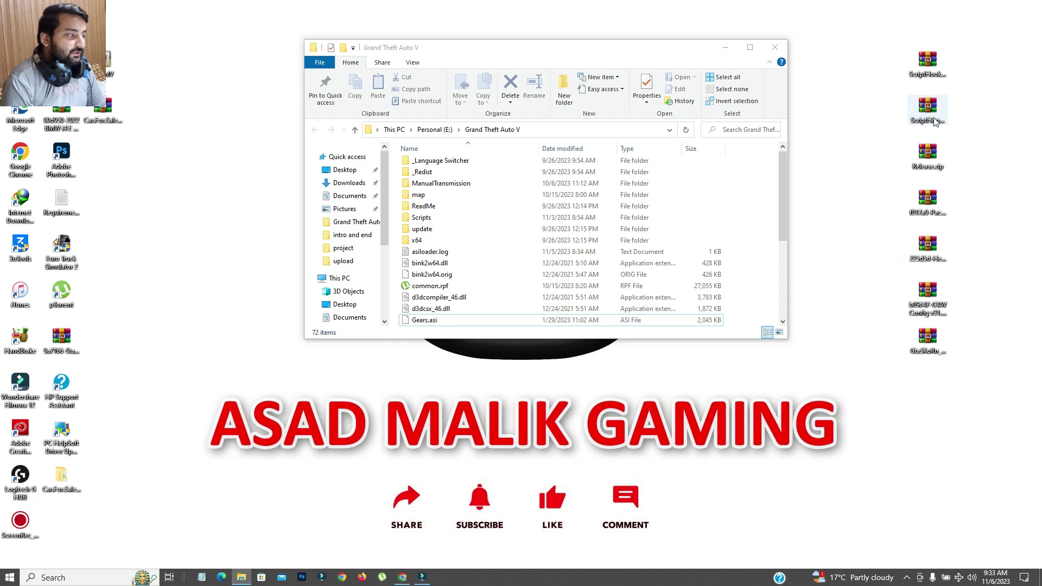
{"action": "double_click", "coordinate": [934, 120]}
{"action": "left_click_drag", "start_coordinate": [790, 451], "coordinate": [793, 380]}
{"action": "left_click", "coordinate": [917, 344]}
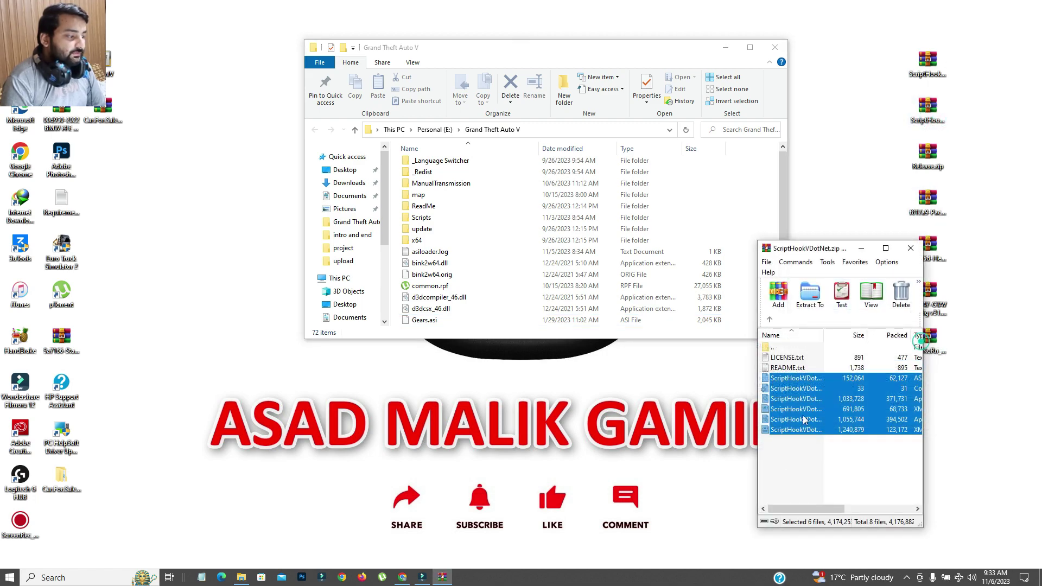
{"action": "left_click_drag", "start_coordinate": [762, 240], "coordinate": [779, 213]}
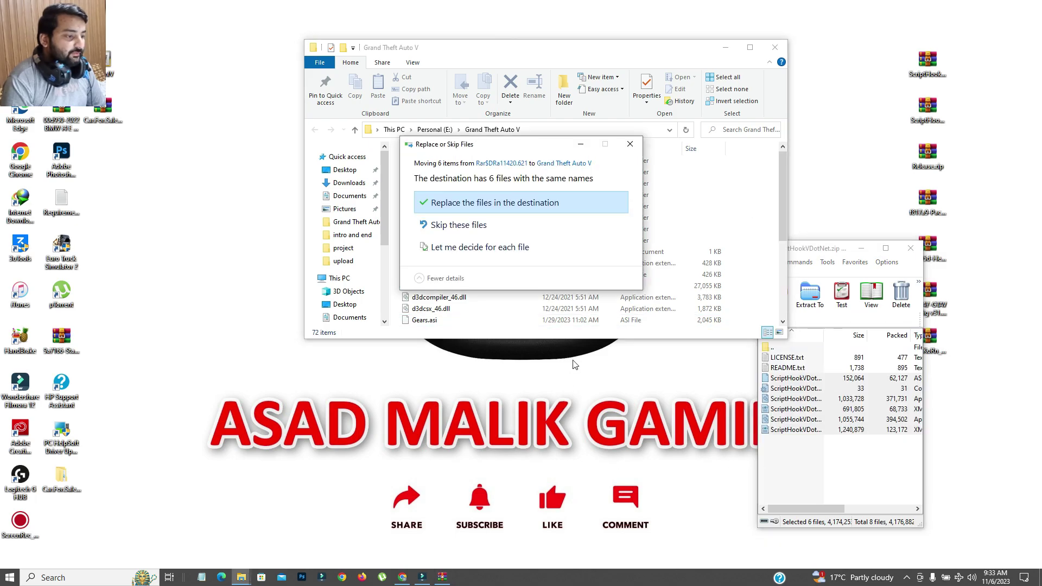
{"action": "left_click", "coordinate": [529, 205]}
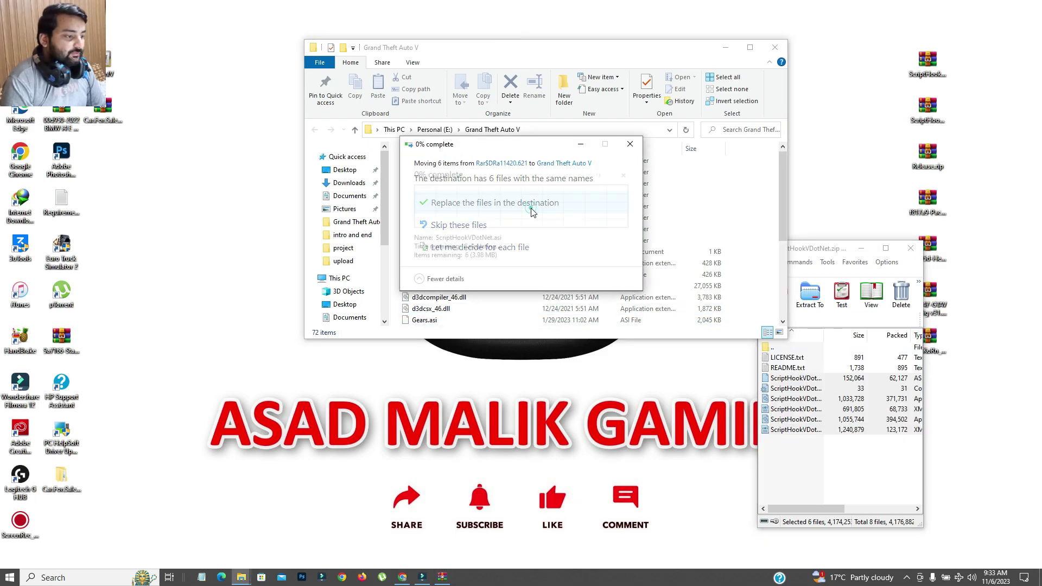
{"action": "left_click", "coordinate": [909, 248]}
- Open the Release.zip archive, dismiss the licence reminder and open the Scripts folder inside the Grand Theft Auto V folder
{"action": "double_click", "coordinate": [928, 155]}
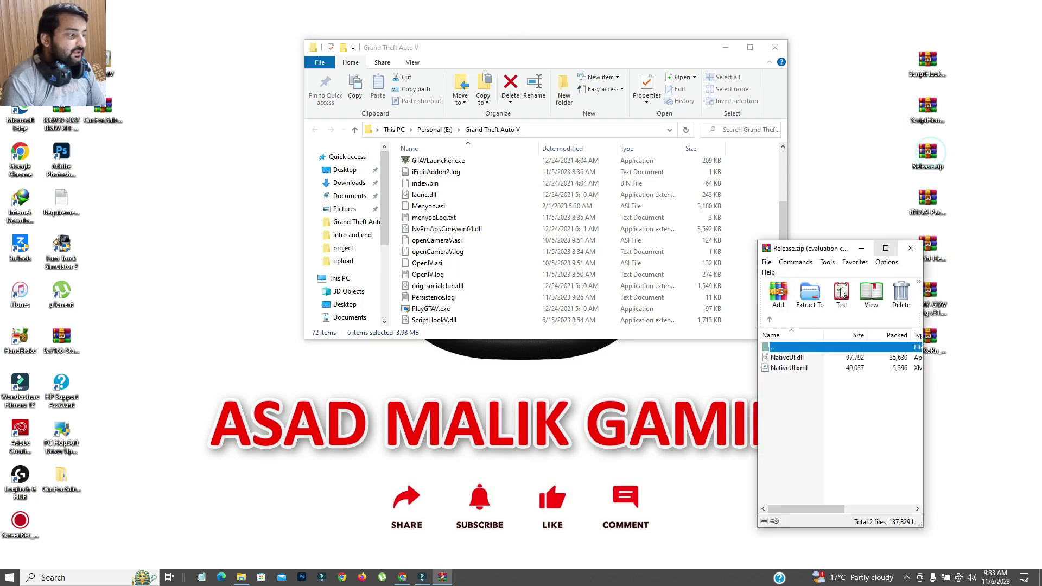
{"action": "scroll", "coordinate": [472, 222], "scroll_direction": "up", "scroll_amount": 3}
{"action": "scroll", "coordinate": [471, 223], "scroll_direction": "up", "scroll_amount": 5}
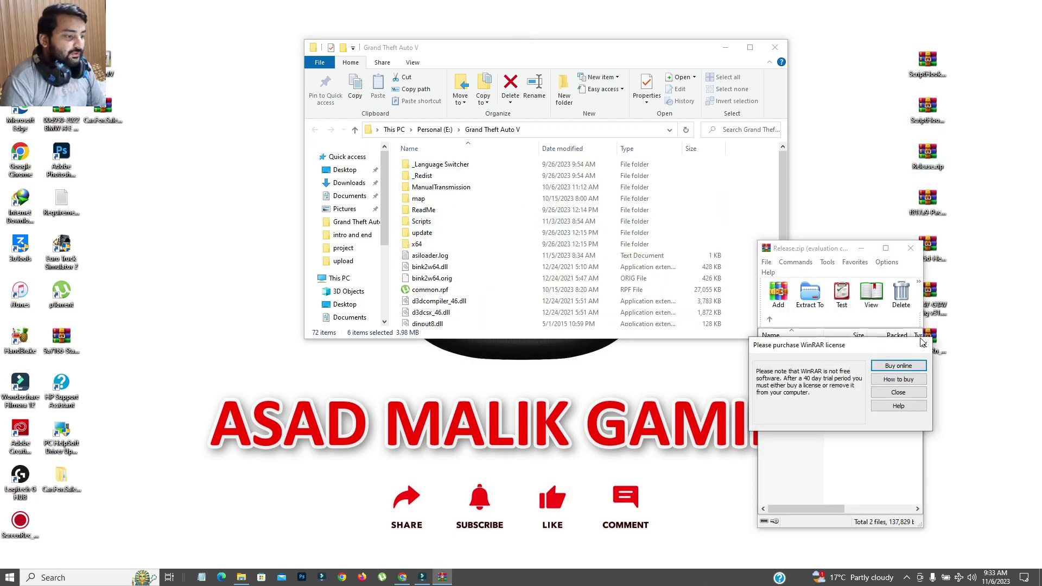
{"action": "left_click", "coordinate": [924, 344]}
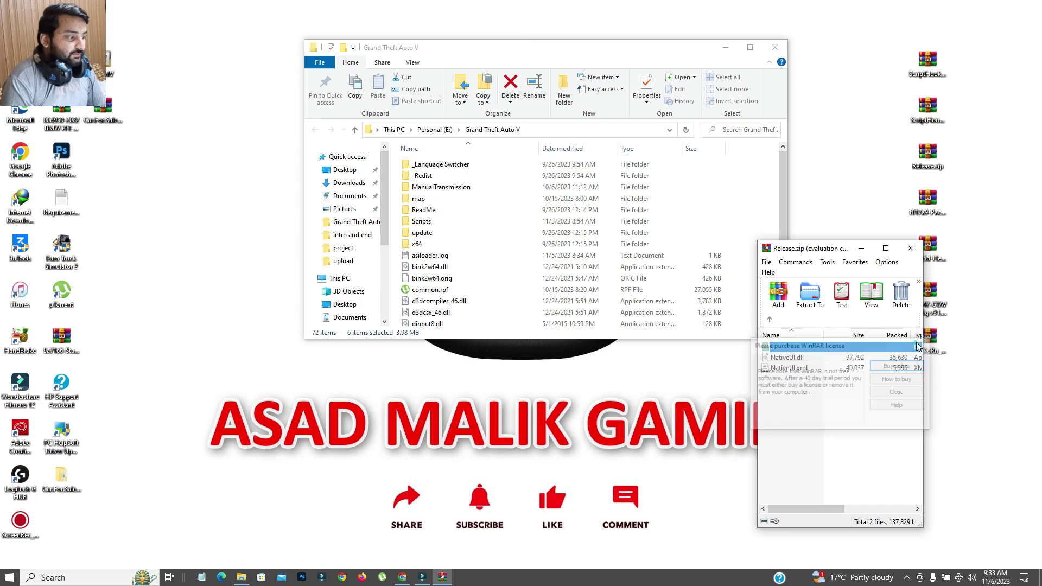
{"action": "double_click", "coordinate": [421, 221]}
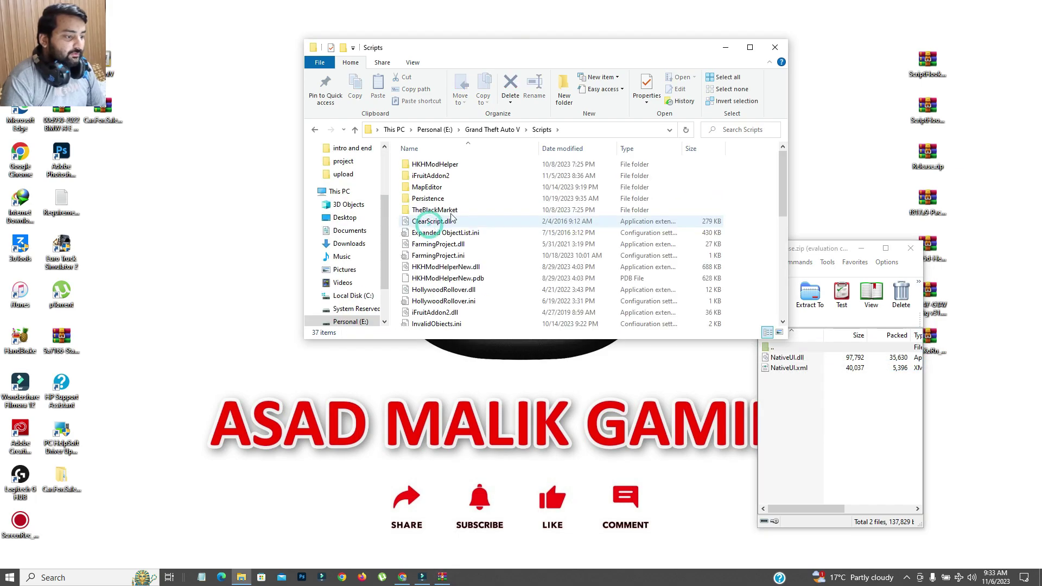
{"action": "scroll", "coordinate": [489, 261], "scroll_direction": "down", "scroll_amount": 5}
{"action": "scroll", "coordinate": [493, 244], "scroll_direction": "up", "scroll_amount": 5}
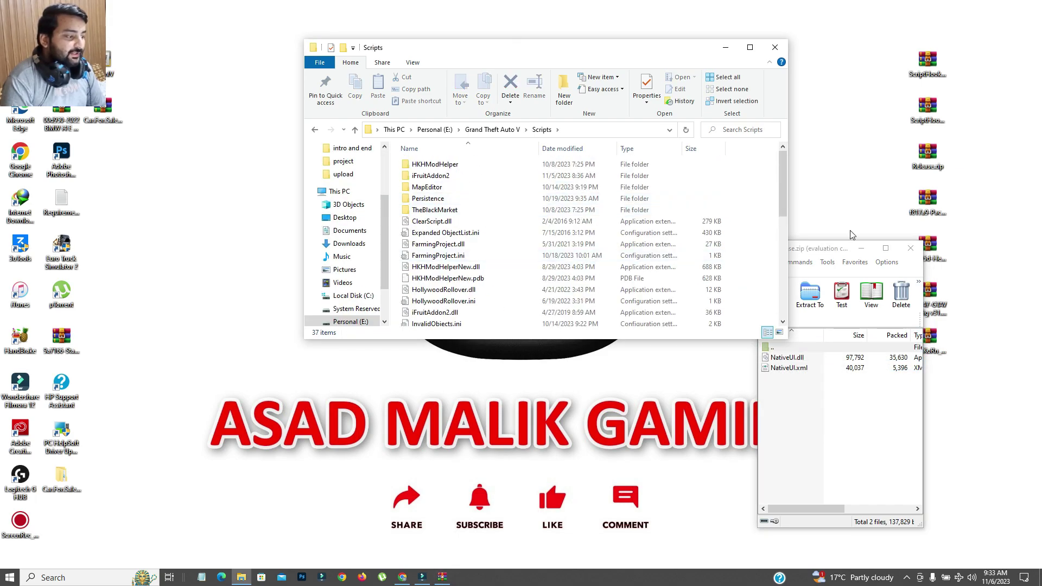
- Extract NativeUI.dll and NativeUI.xml into the Scripts folder, replacing the existing files, and close the Release.zip archive
{"action": "left_click", "coordinate": [839, 252]}
{"action": "left_click_drag", "start_coordinate": [828, 393], "coordinate": [758, 223]}
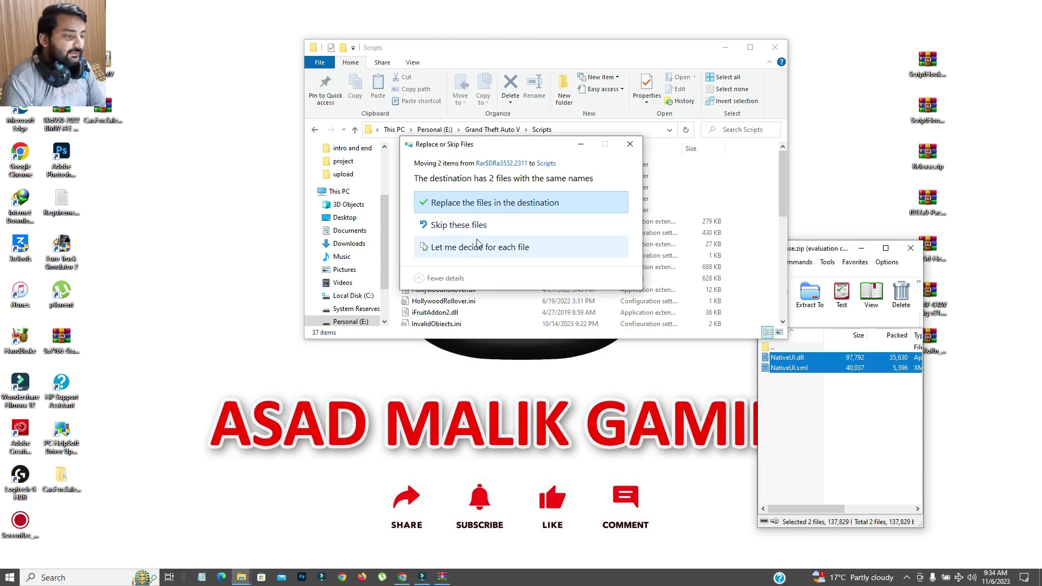
{"action": "left_click", "coordinate": [478, 205]}
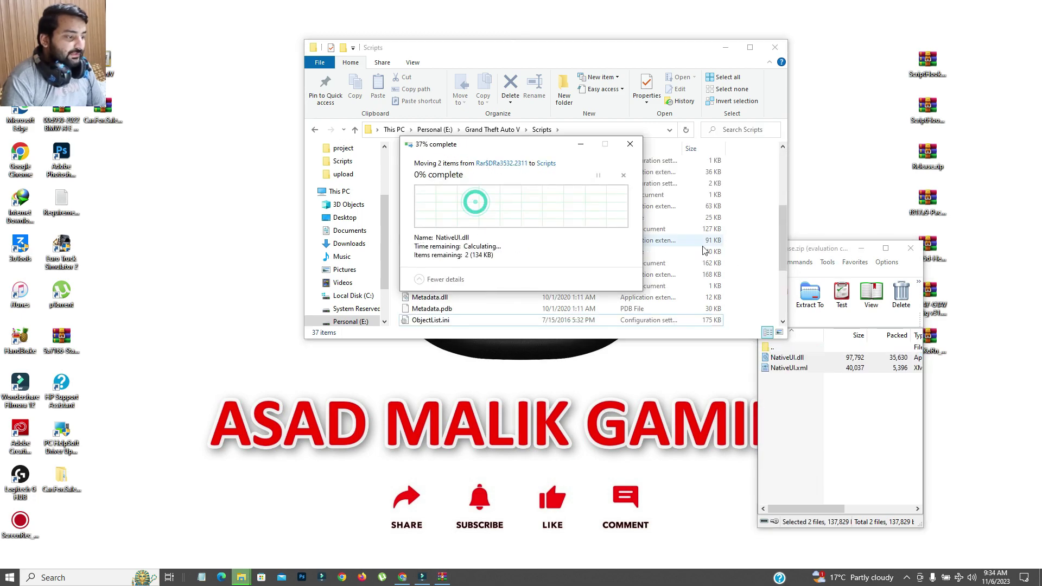
{"action": "left_click", "coordinate": [910, 248]}
- Extract PackfileLimitAdjuster.asi and PackfileLimitAdjuster.ini from the f817a9-PackfileLimitAdjuster archive into the Grand Theft Auto V folder, replacing the existing files
{"action": "double_click", "coordinate": [925, 200]}
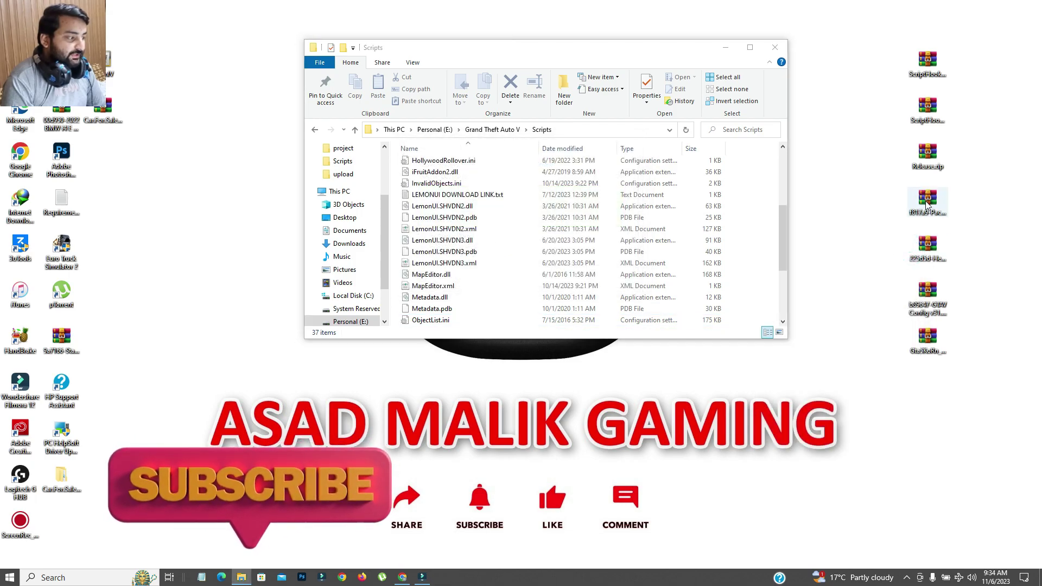
{"action": "left_click", "coordinate": [315, 131]}
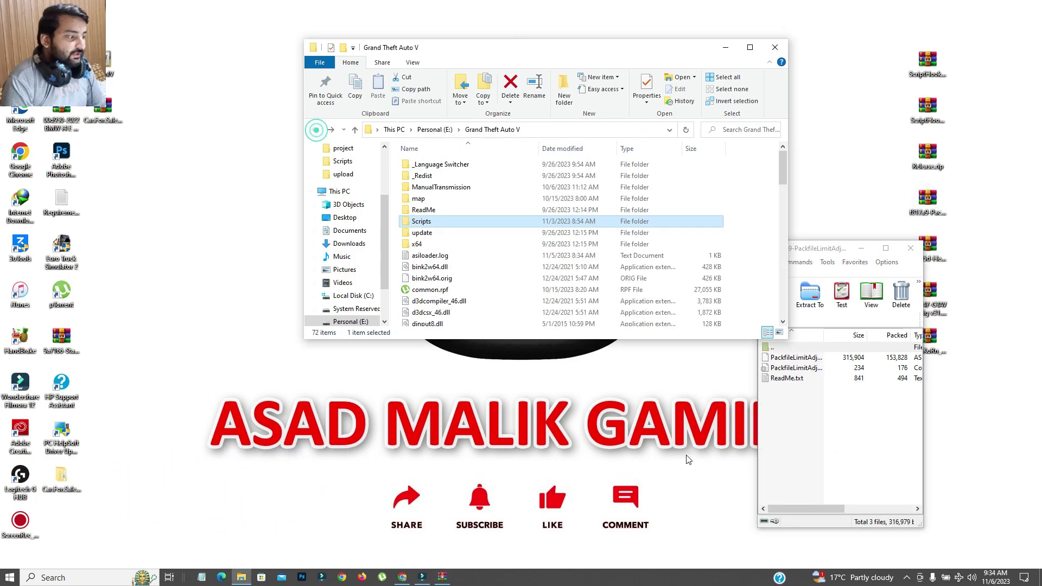
{"action": "left_click", "coordinate": [579, 299]}
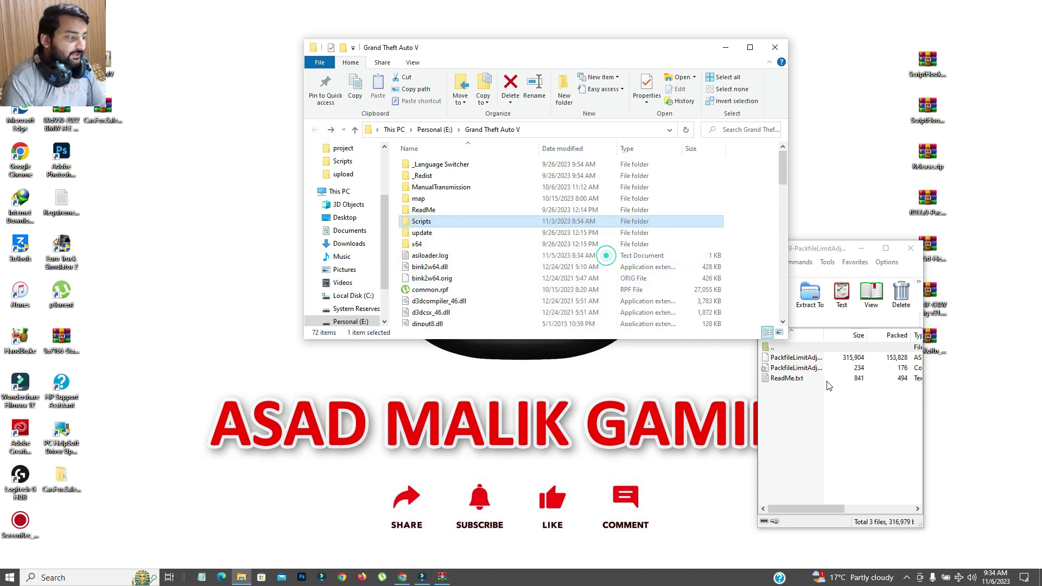
{"action": "left_click", "coordinate": [814, 368]}
{"action": "key", "text": "shift+Up"}
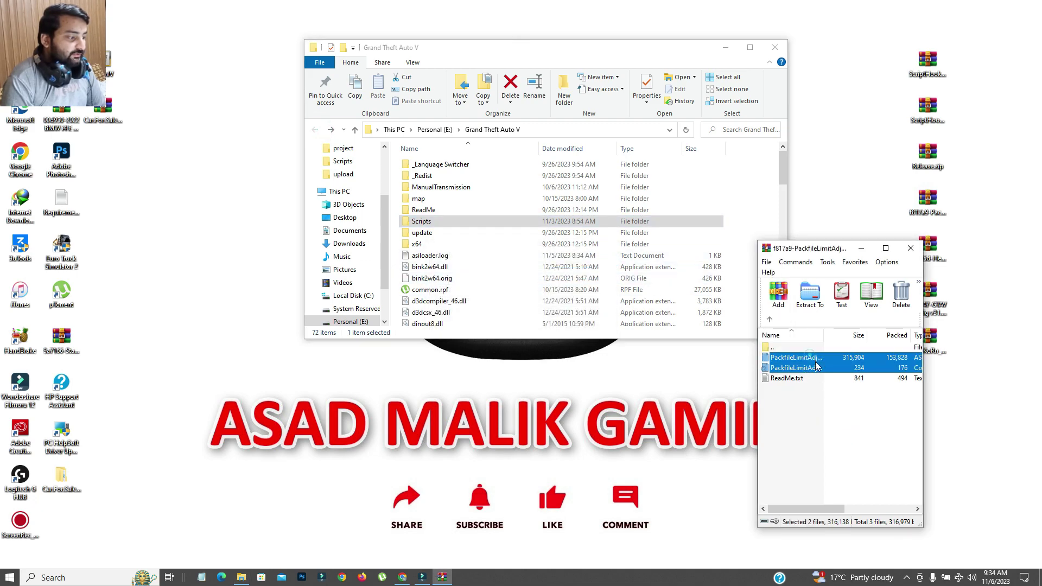
{"action": "left_click_drag", "start_coordinate": [816, 362], "coordinate": [751, 232]}
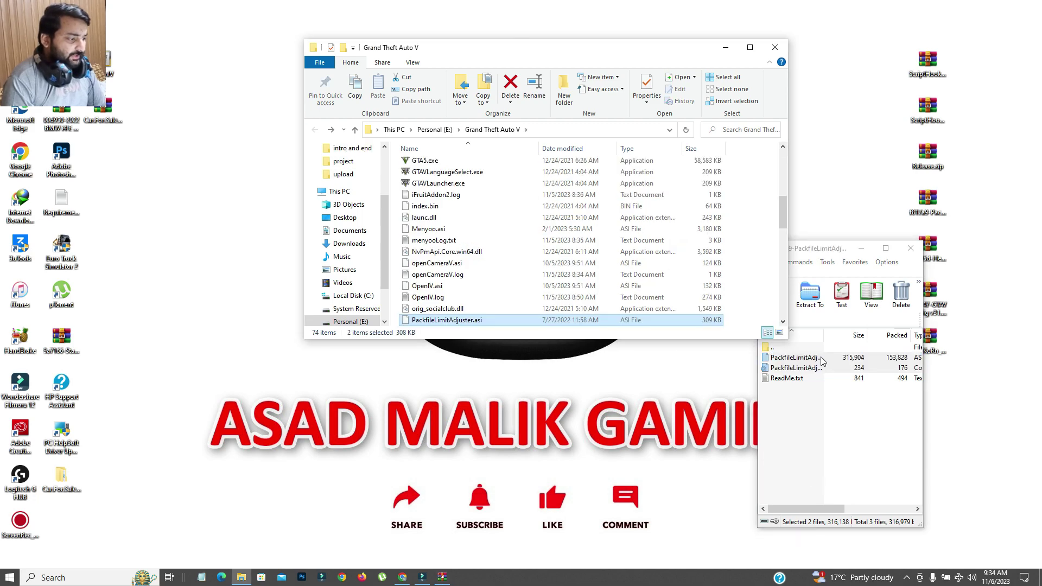
{"action": "left_click_drag", "start_coordinate": [821, 361], "coordinate": [771, 225]}
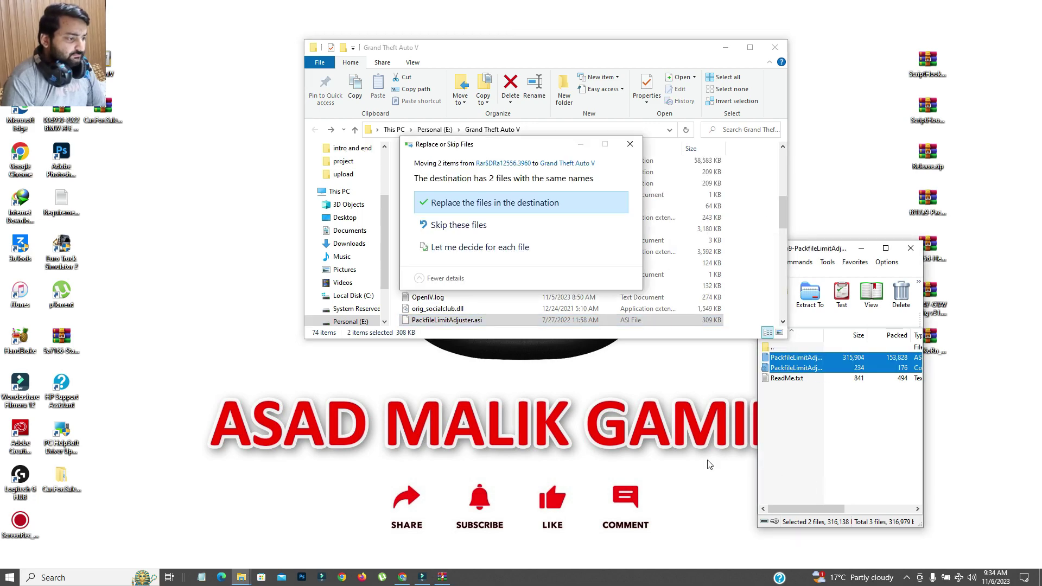
{"action": "left_click", "coordinate": [516, 209]}
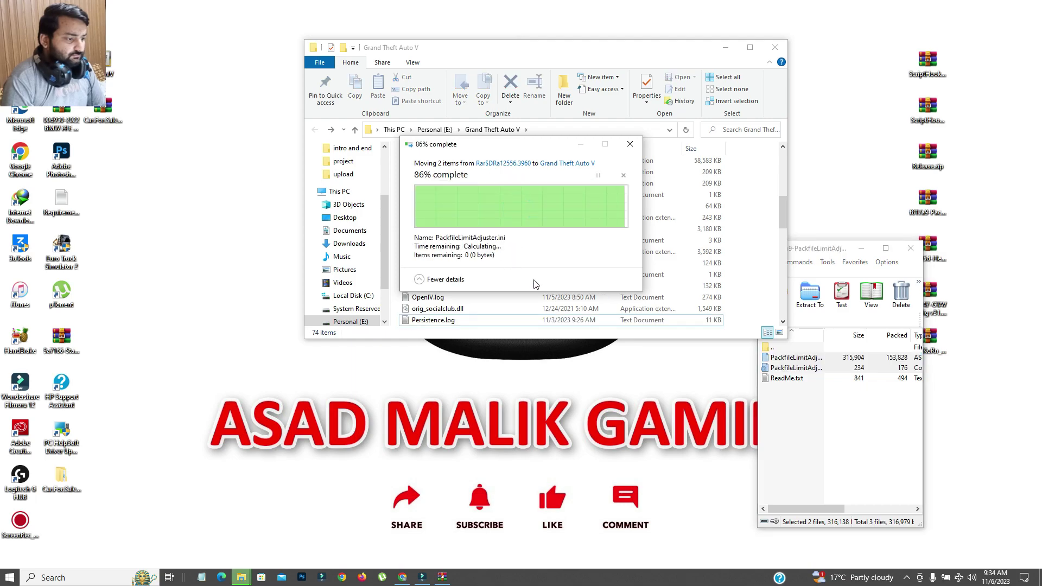
- Read the installation notes in the PackfileLimitAdjuster archive's ReadMe.txt, then close the text file and the archive
{"action": "double_click", "coordinate": [805, 378]}
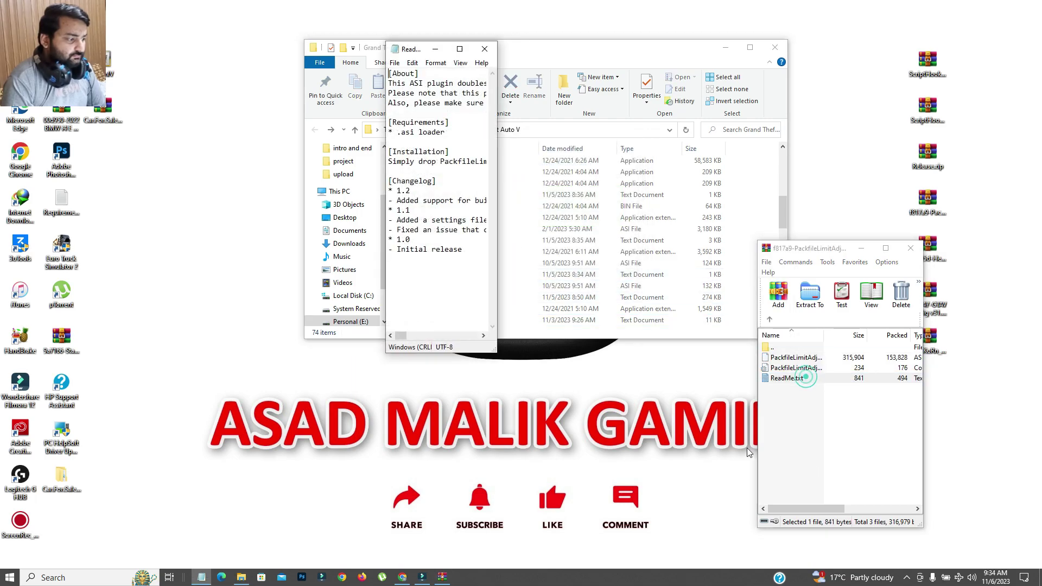
{"action": "left_click", "coordinate": [460, 49]}
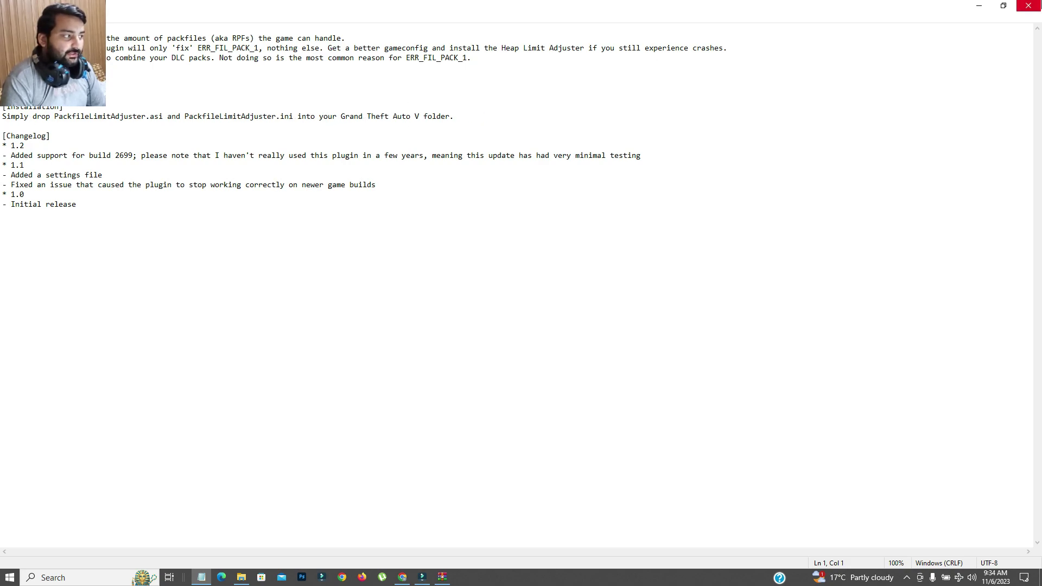
{"action": "left_click", "coordinate": [1028, 5]}
{"action": "left_click", "coordinate": [915, 250]}
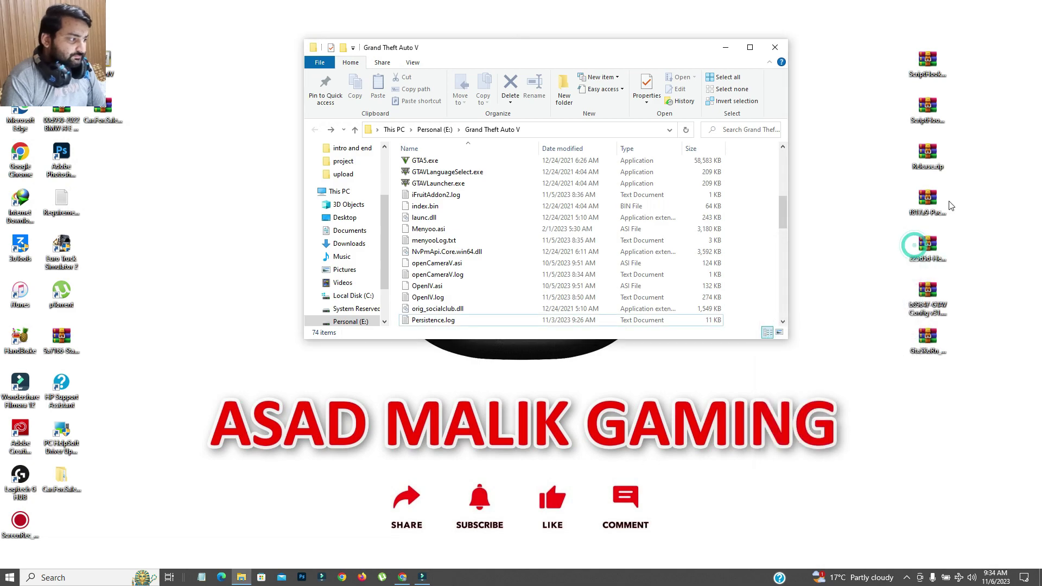
- Extract HeapAdjuster.asi and HeapAdjuster.ini from the 225d5d-HeapAdjuster archive into the Grand Theft Auto V folder and close the archive
{"action": "left_click", "coordinate": [929, 245]}
{"action": "double_click", "coordinate": [929, 244]}
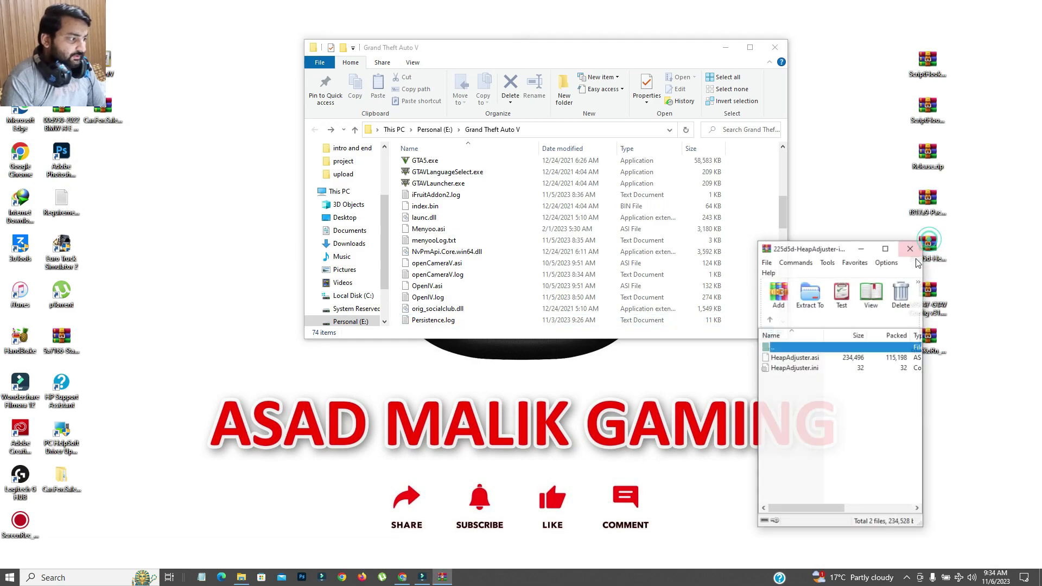
{"action": "key", "text": "ctrl+a"}
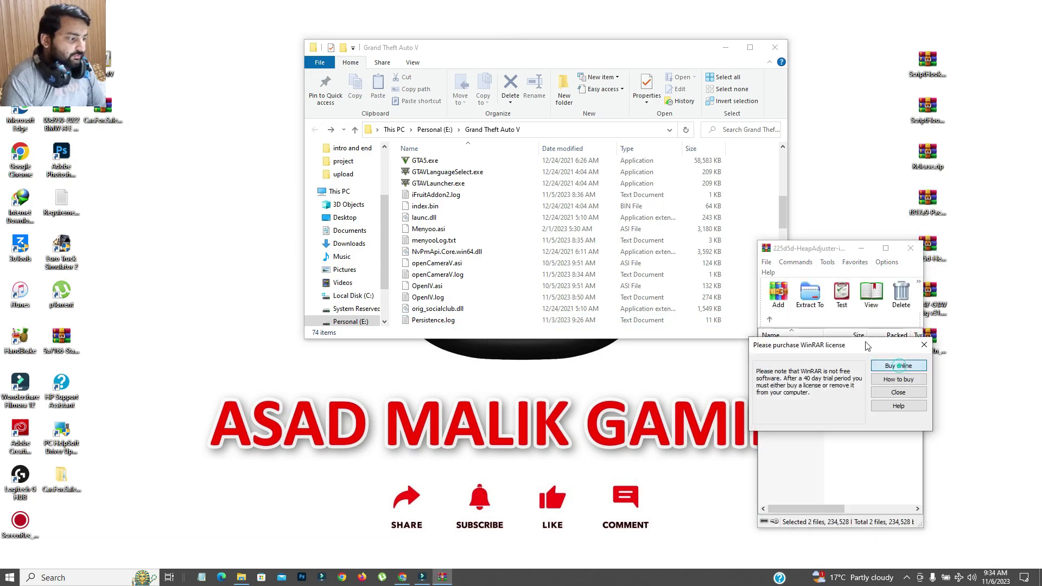
{"action": "left_click", "coordinate": [858, 364]}
{"action": "left_click_drag", "start_coordinate": [841, 361], "coordinate": [543, 261]}
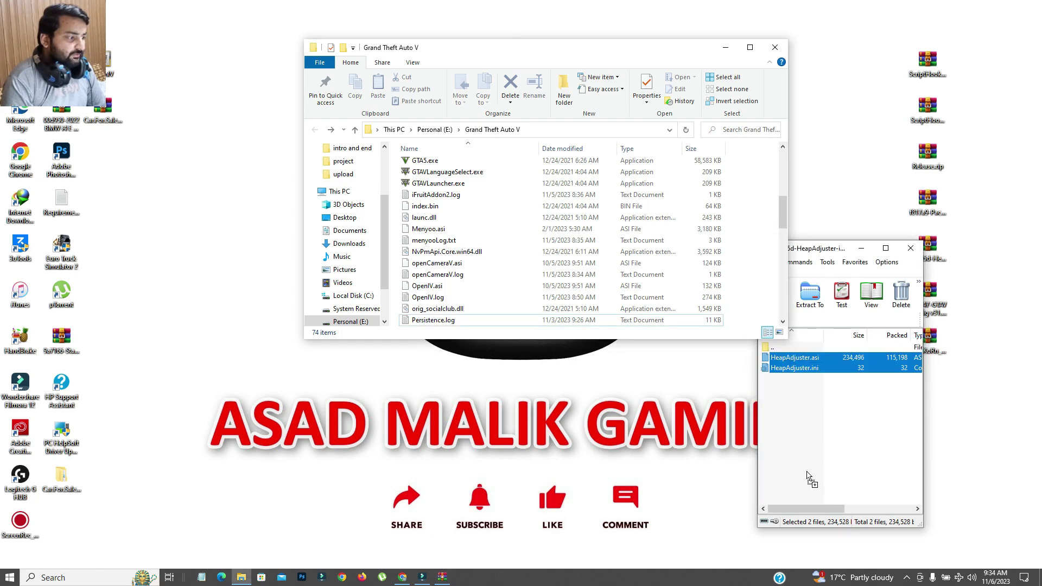
{"action": "left_click", "coordinate": [909, 248]}
- Open the b89647-GTAV Config archive, close the WinRAR notifier window and reposition the archive window beside the game folder
{"action": "double_click", "coordinate": [945, 287]}
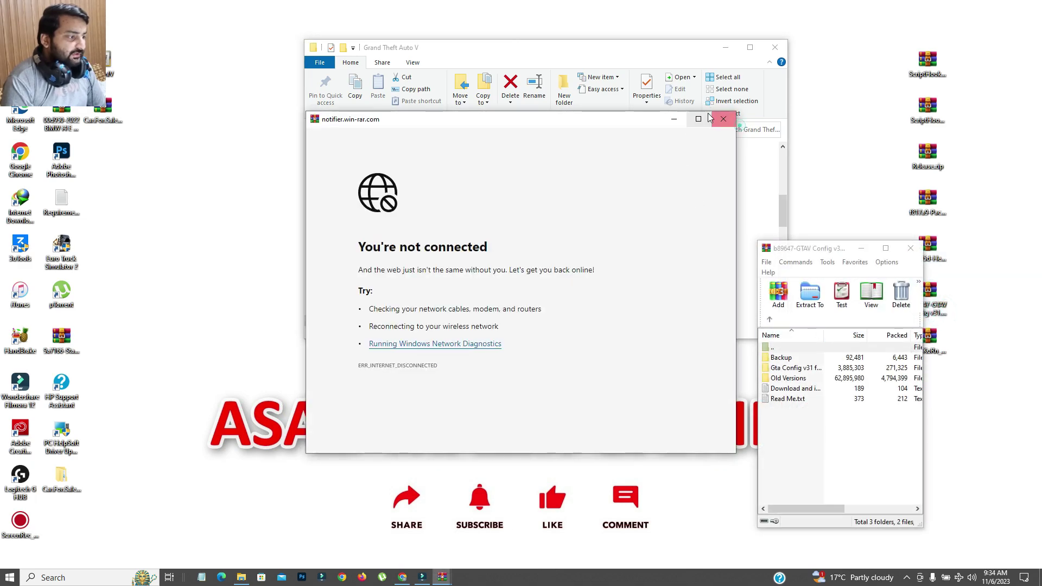
{"action": "left_click", "coordinate": [722, 118]}
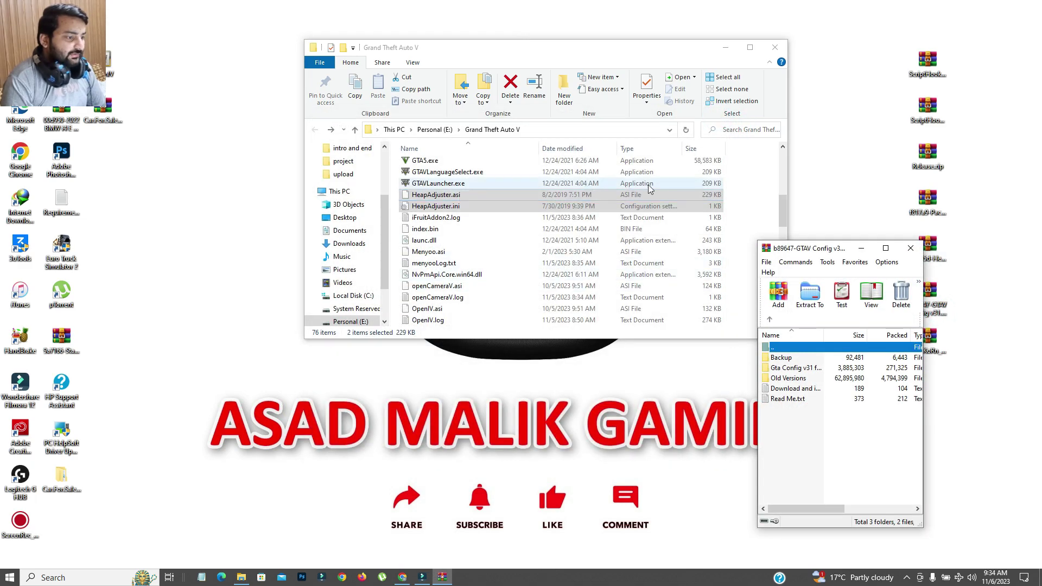
{"action": "scroll", "coordinate": [777, 198], "scroll_direction": "up", "scroll_amount": 8}
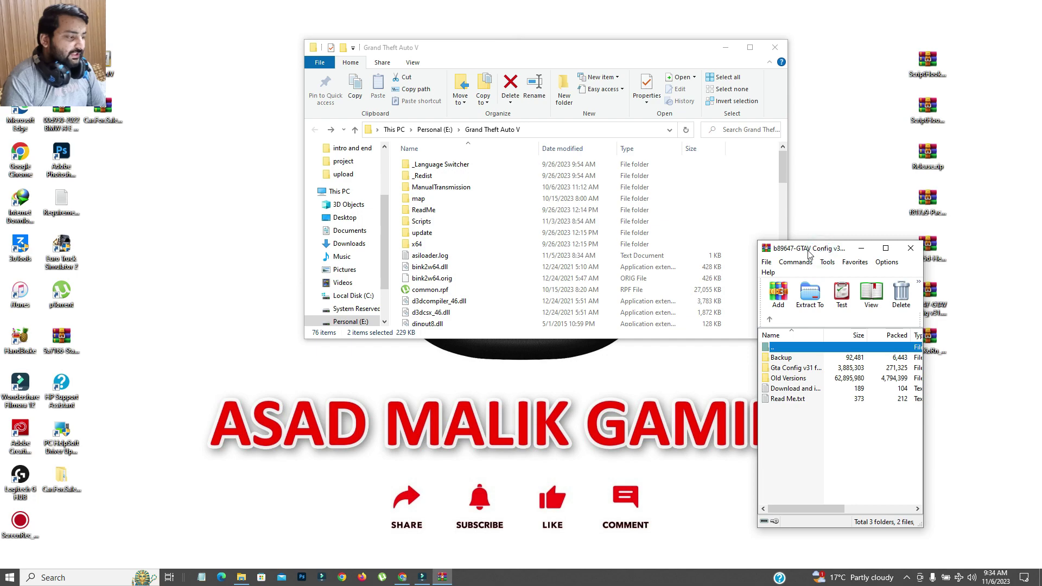
{"action": "left_click_drag", "start_coordinate": [813, 251], "coordinate": [831, 144]}
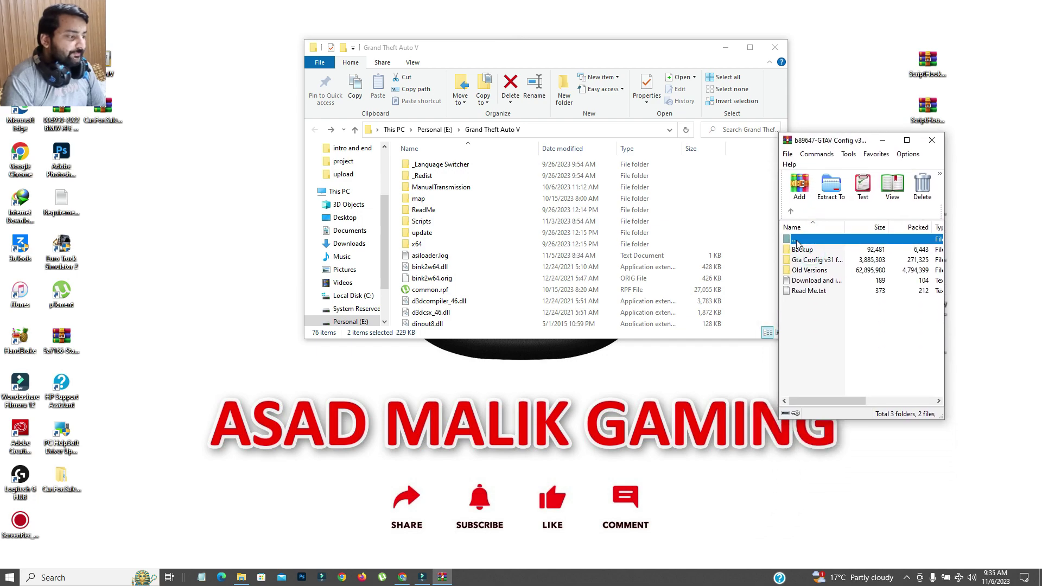
- Enlarge the archive window to check the full name of the Gta Config v31 folder, then restore the window's size
{"action": "left_click", "coordinate": [812, 260]}
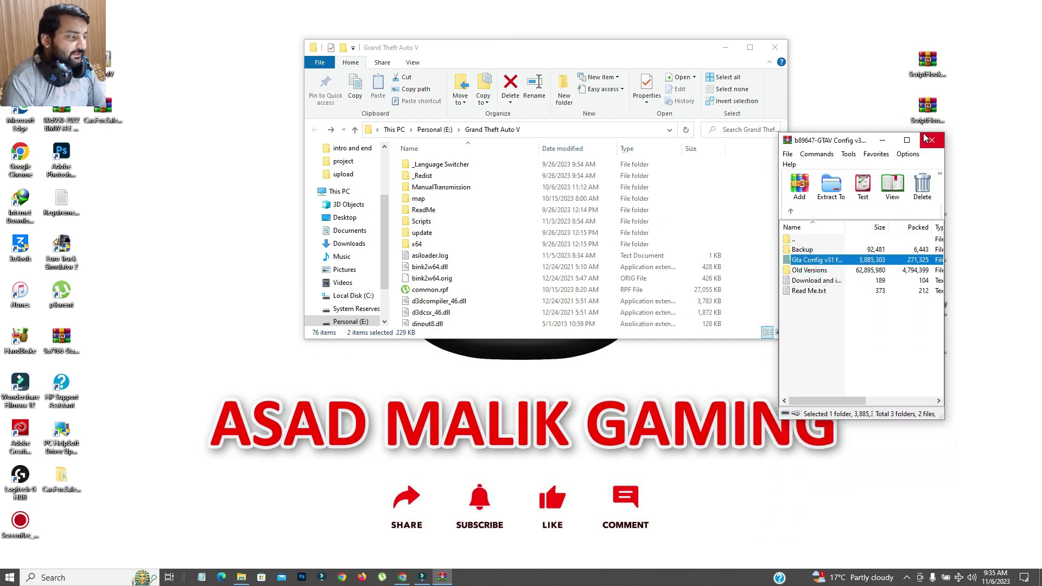
{"action": "left_click", "coordinate": [906, 140]}
{"action": "left_click_drag", "start_coordinate": [62, 114], "coordinate": [44, 116]}
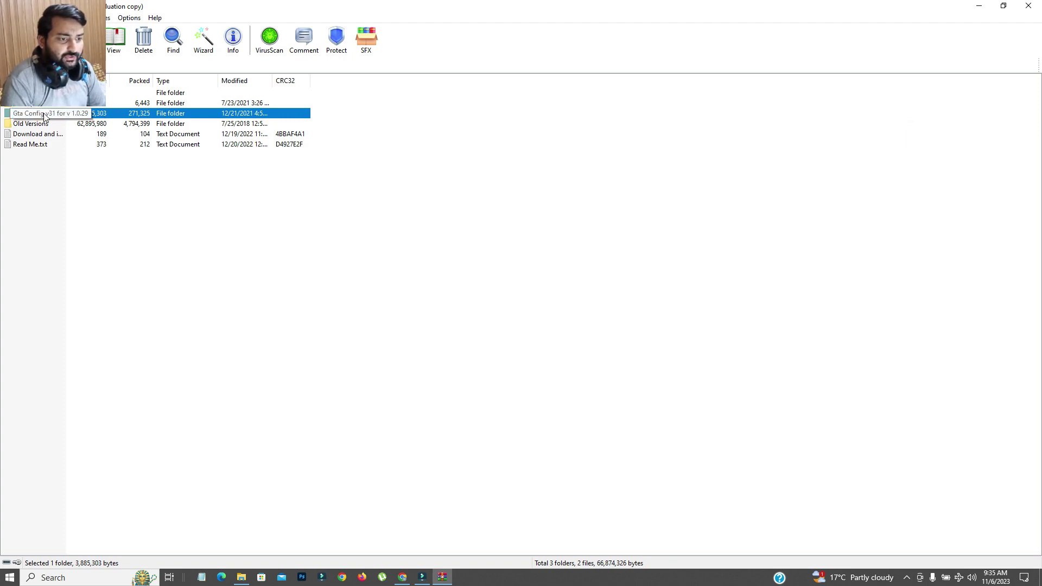
{"action": "left_click", "coordinate": [83, 232]}
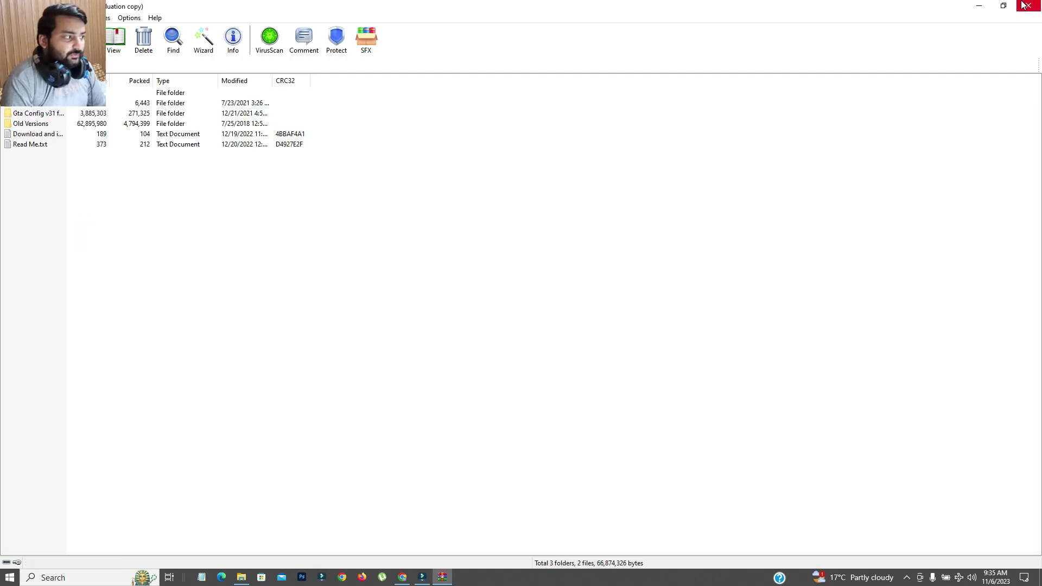
{"action": "left_click", "coordinate": [1003, 6]}
- Open the Old Versions folder in the GTAV Config archive and browse its Gta Config folders
{"action": "double_click", "coordinate": [809, 271]}
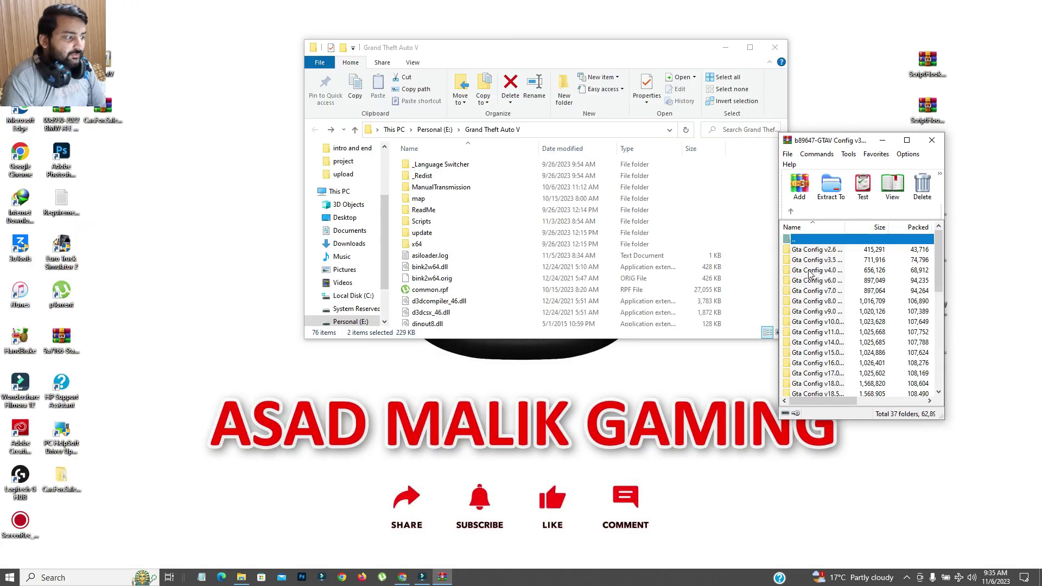
{"action": "scroll", "coordinate": [806, 271], "scroll_direction": "down", "scroll_amount": 5}
{"action": "scroll", "coordinate": [807, 271], "scroll_direction": "up", "scroll_amount": 4}
- Find GTA5.exe in the Grand Theft Auto V folder, examine its general properties and close the properties dialog
{"action": "scroll", "coordinate": [751, 209], "scroll_direction": "down", "scroll_amount": 5}
{"action": "scroll", "coordinate": [751, 209], "scroll_direction": "down", "scroll_amount": 2}
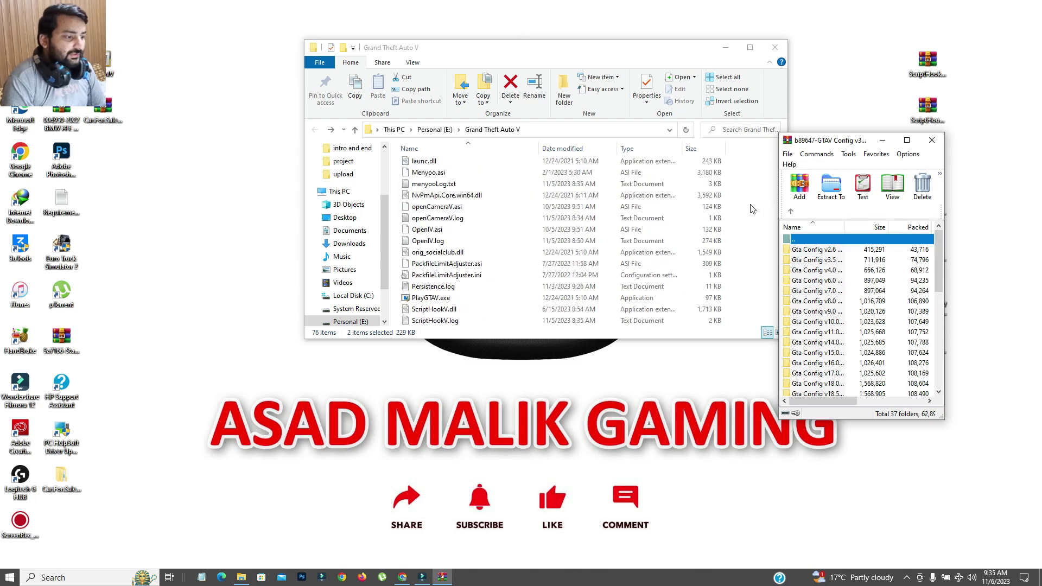
{"action": "scroll", "coordinate": [751, 208], "scroll_direction": "up", "scroll_amount": 2}
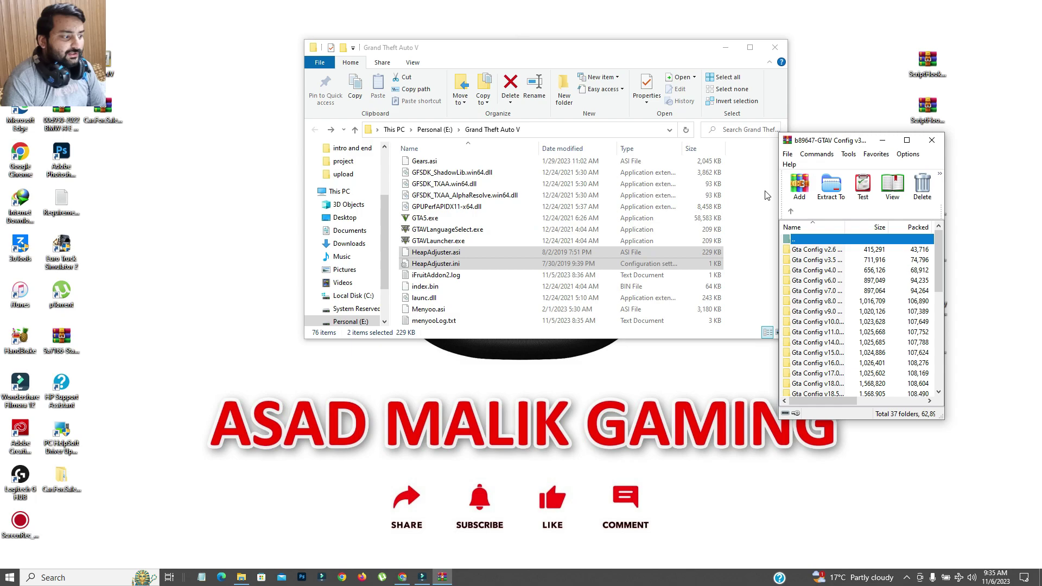
{"action": "left_click", "coordinate": [751, 213]}
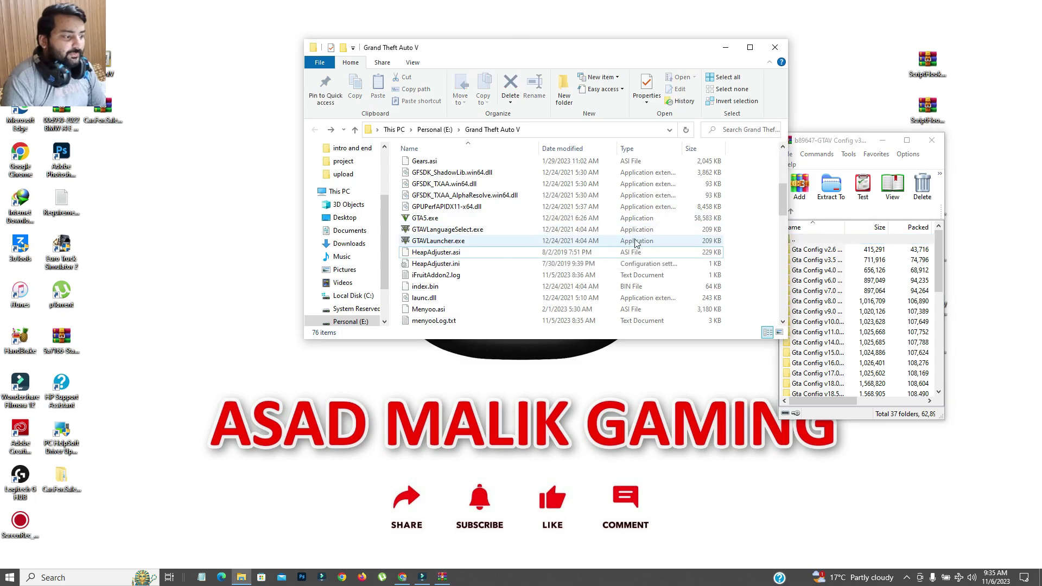
{"action": "right_click", "coordinate": [712, 218]}
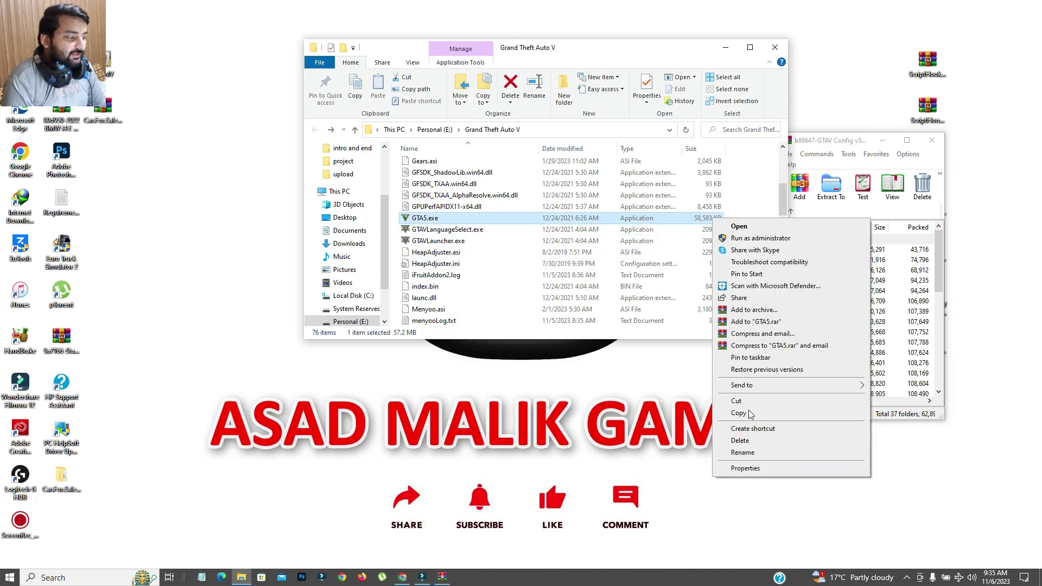
{"action": "left_click", "coordinate": [752, 468]}
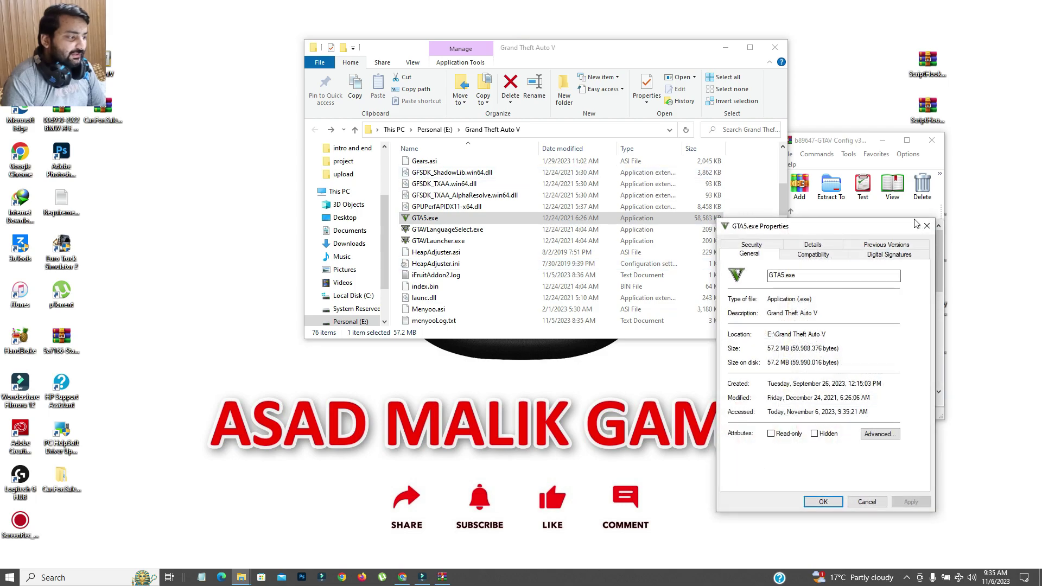
{"action": "left_click", "coordinate": [926, 225]}
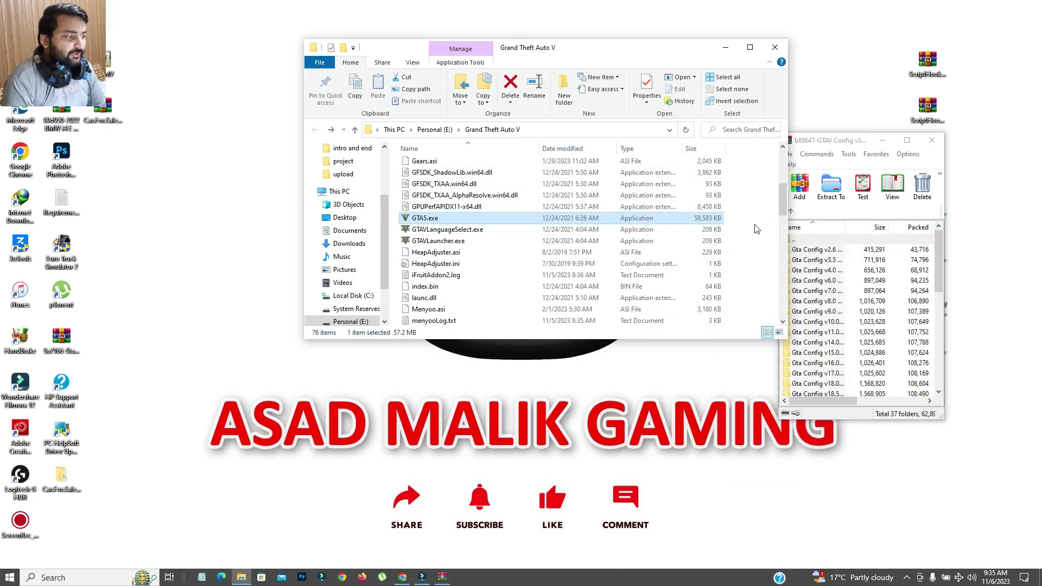
{"action": "left_click", "coordinate": [732, 223]}
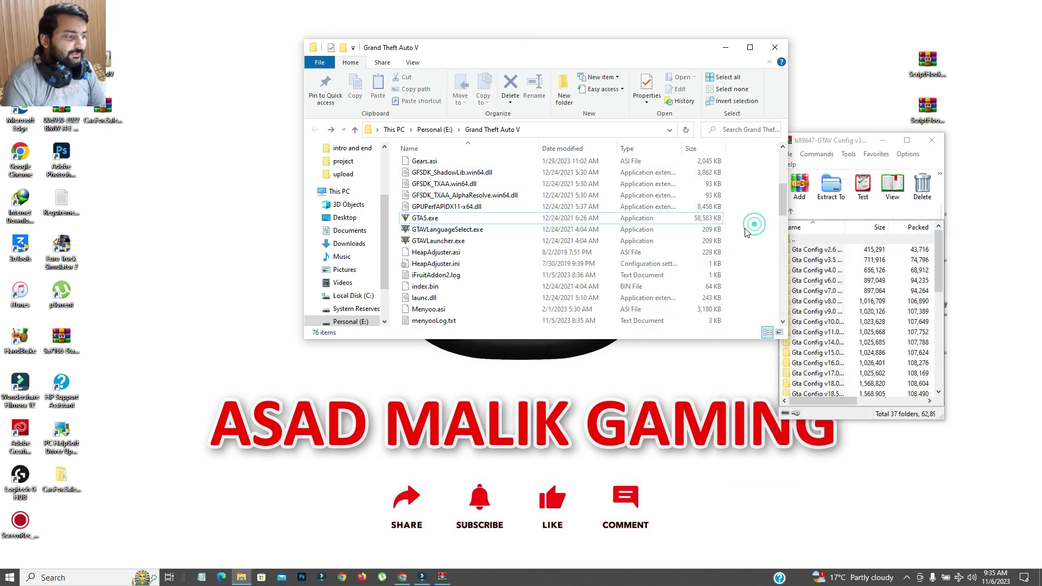
{"action": "double_click", "coordinate": [577, 219]}
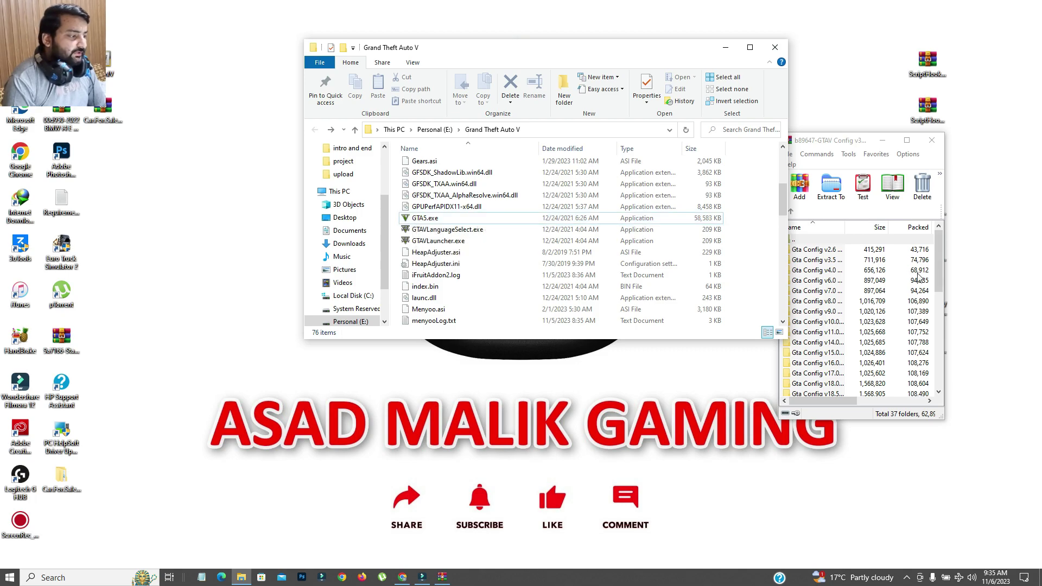
- Open the config folder listed between v26.7 and v28 in Old Versions, then restore the archive window to its smaller size
{"action": "double_click", "coordinate": [858, 141]}
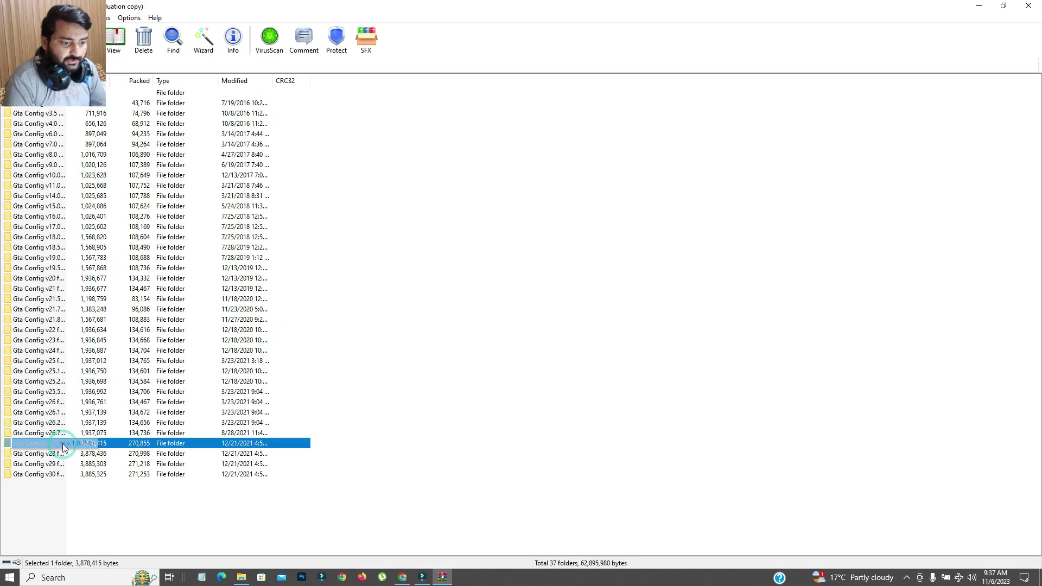
{"action": "double_click", "coordinate": [62, 443]}
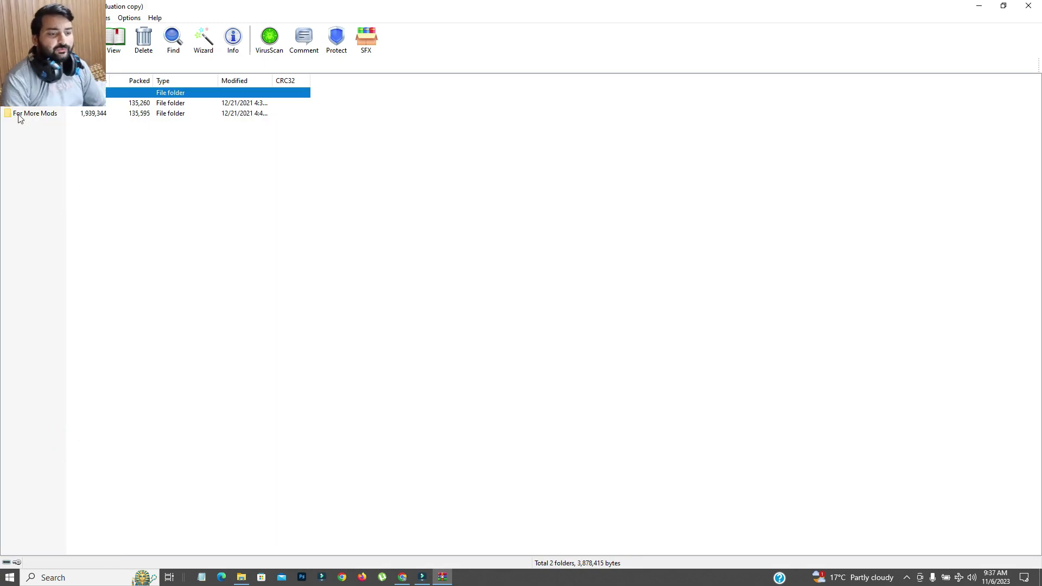
{"action": "left_click", "coordinate": [1003, 5]}
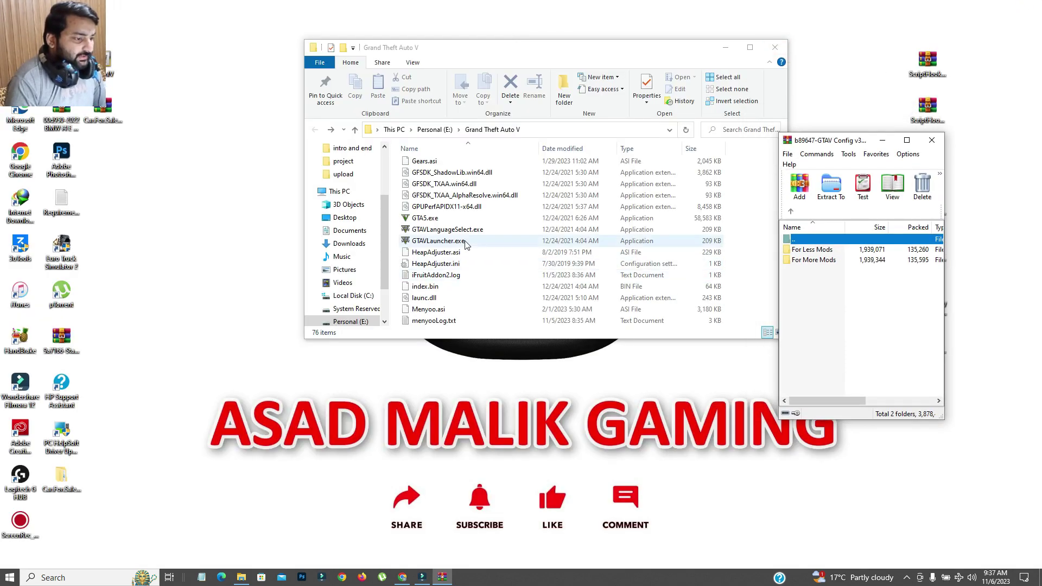
- Close the Grand Theft Auto V folder window, move the archive window aside and launch OpenIV
{"action": "scroll", "coordinate": [465, 244], "scroll_direction": "down", "scroll_amount": 10}
{"action": "scroll", "coordinate": [465, 245], "scroll_direction": "up", "scroll_amount": 10}
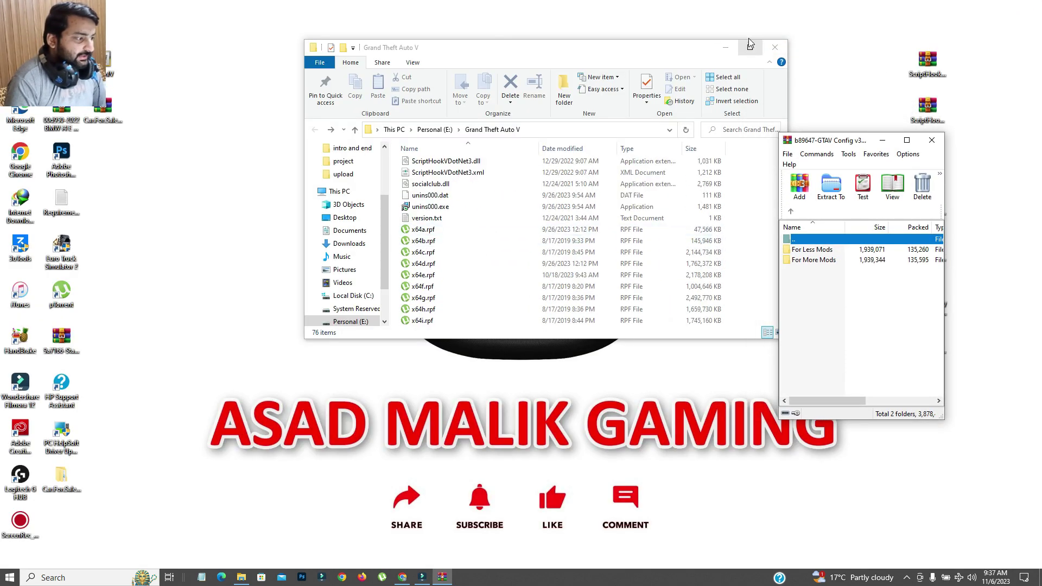
{"action": "left_click", "coordinate": [772, 45]}
{"action": "left_click_drag", "start_coordinate": [829, 142], "coordinate": [736, 90]}
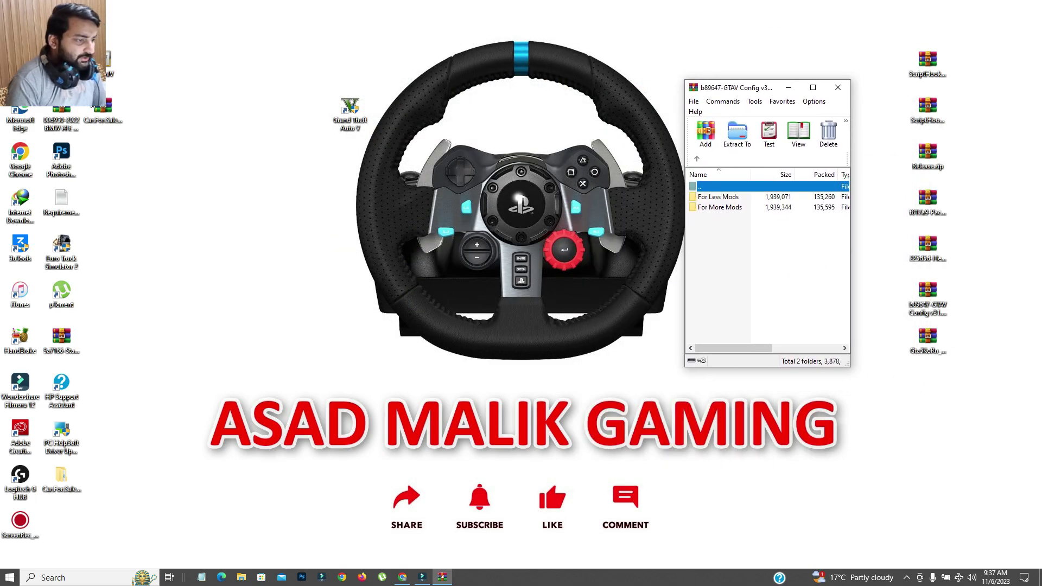
{"action": "left_click", "coordinate": [106, 79]}
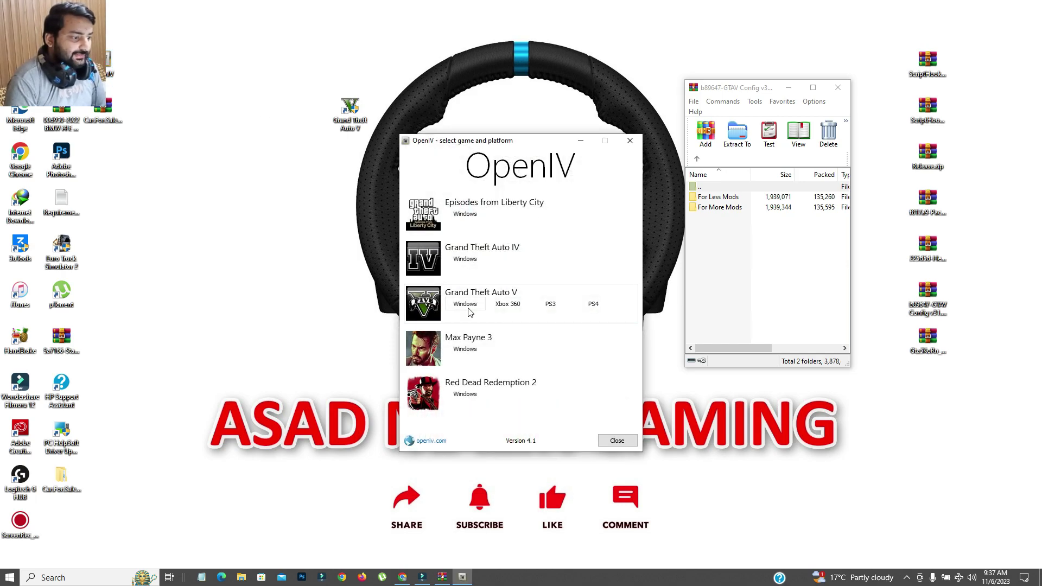
- Load the Windows version of Grand Theft Auto V and open the common/data folder inside update/update.rpf
{"action": "left_click", "coordinate": [468, 308]}
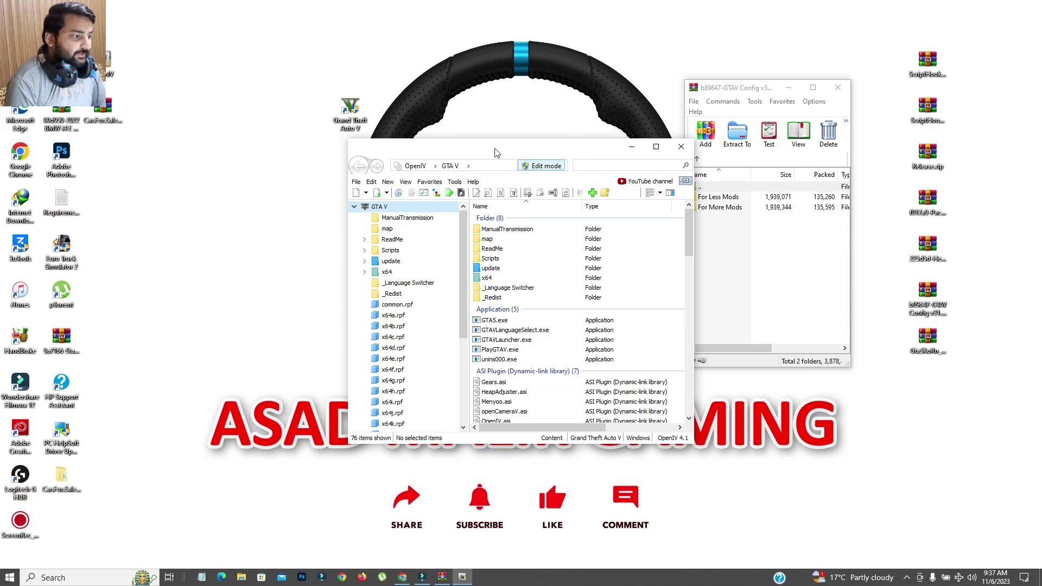
{"action": "left_click_drag", "start_coordinate": [585, 153], "coordinate": [496, 75]}
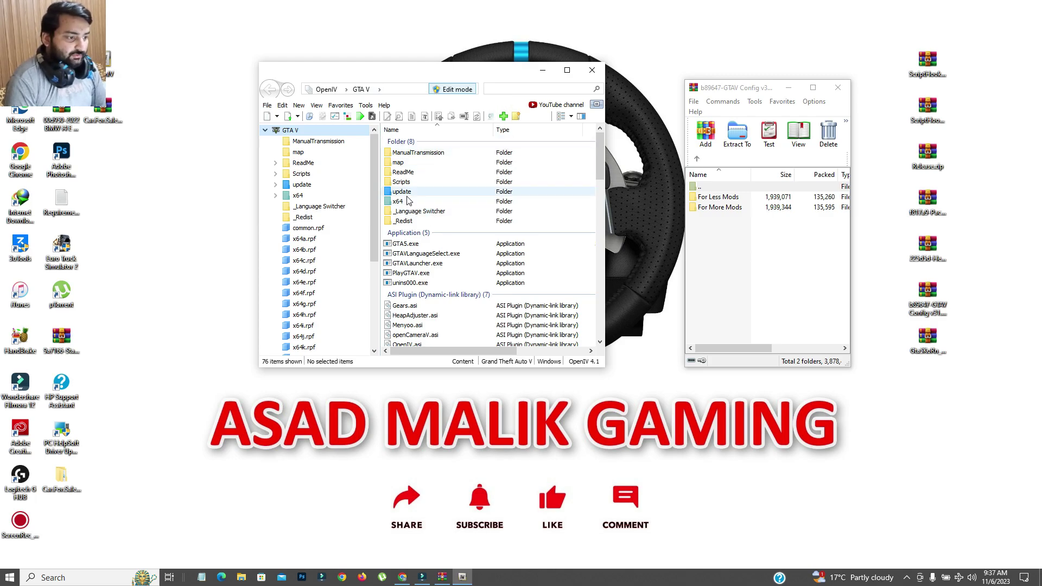
{"action": "double_click", "coordinate": [402, 192]}
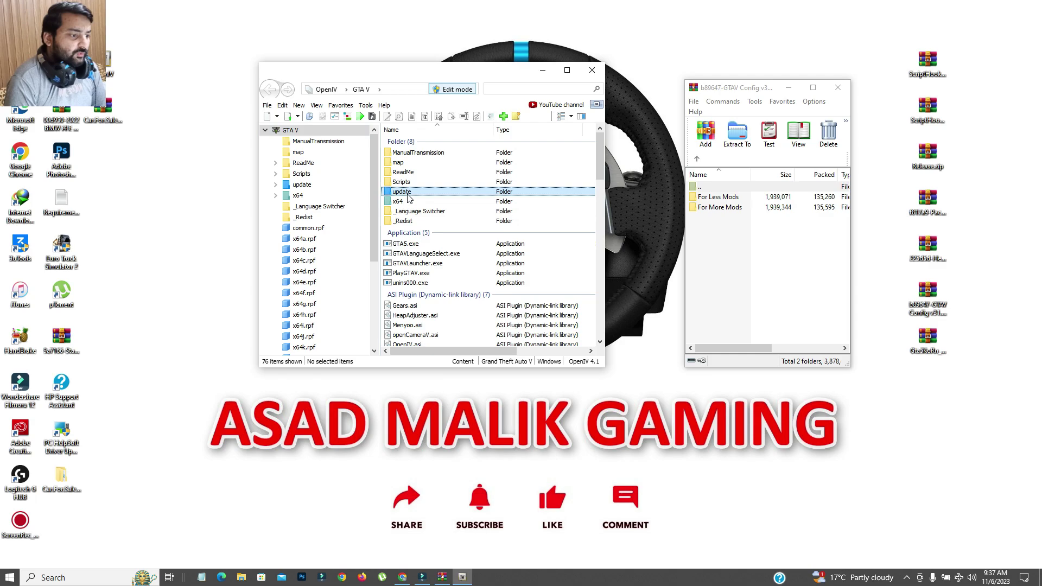
{"action": "left_click", "coordinate": [395, 175]}
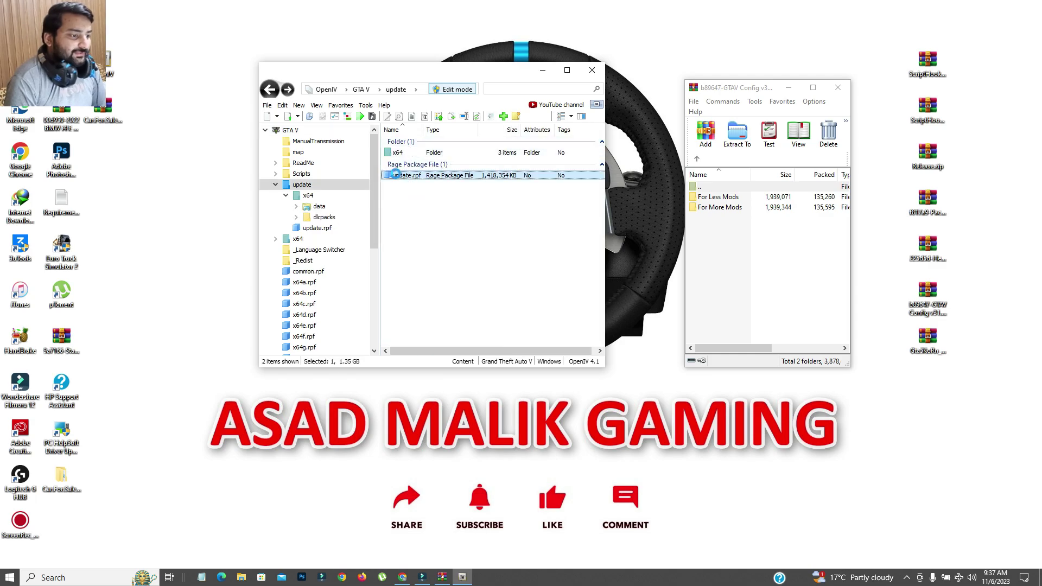
{"action": "double_click", "coordinate": [395, 175]}
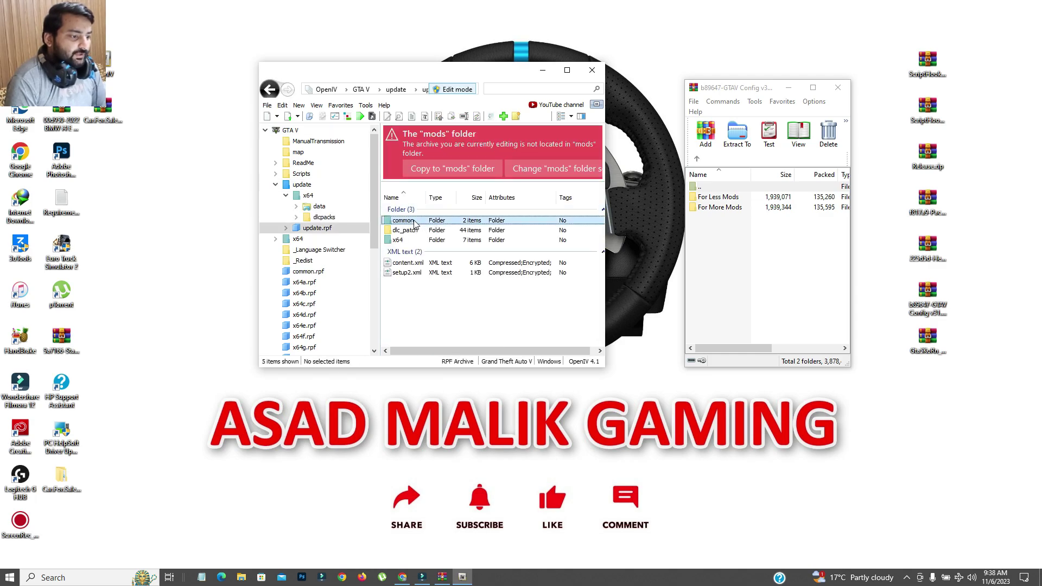
{"action": "double_click", "coordinate": [401, 211]}
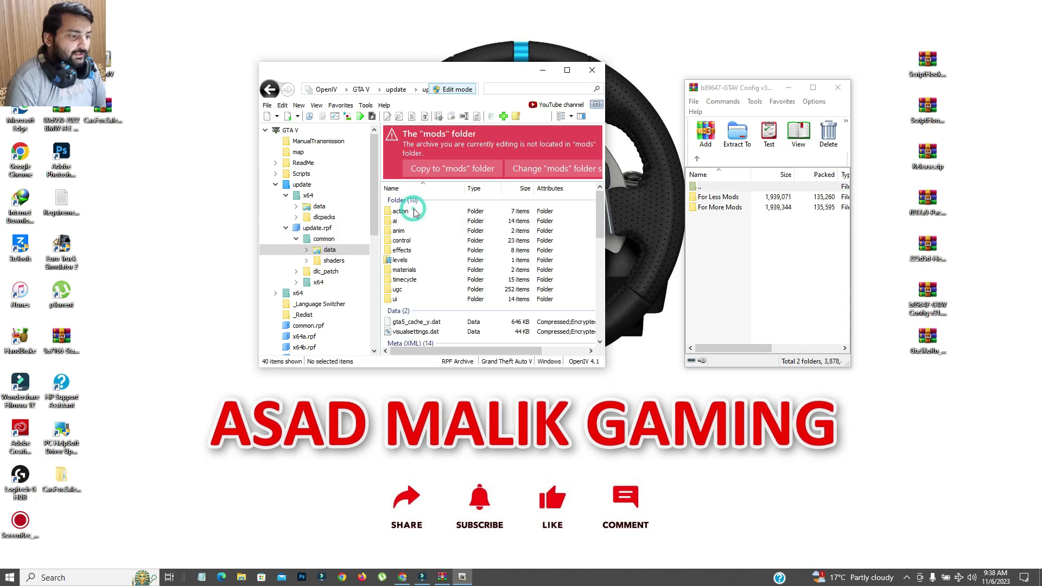
- Back up gameconfig.xml from the data folder of update.rpf by copying it to the desktop
{"action": "scroll", "coordinate": [418, 215], "scroll_direction": "down", "scroll_amount": 8}
{"action": "scroll", "coordinate": [418, 214], "scroll_direction": "down", "scroll_amount": 2}
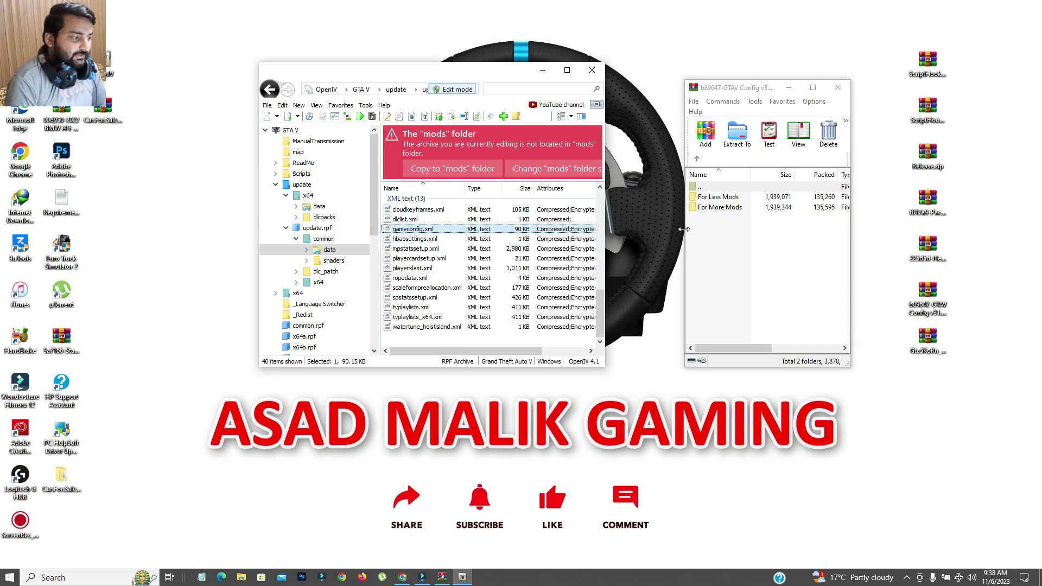
{"action": "left_click_drag", "start_coordinate": [571, 229], "coordinate": [673, 54]}
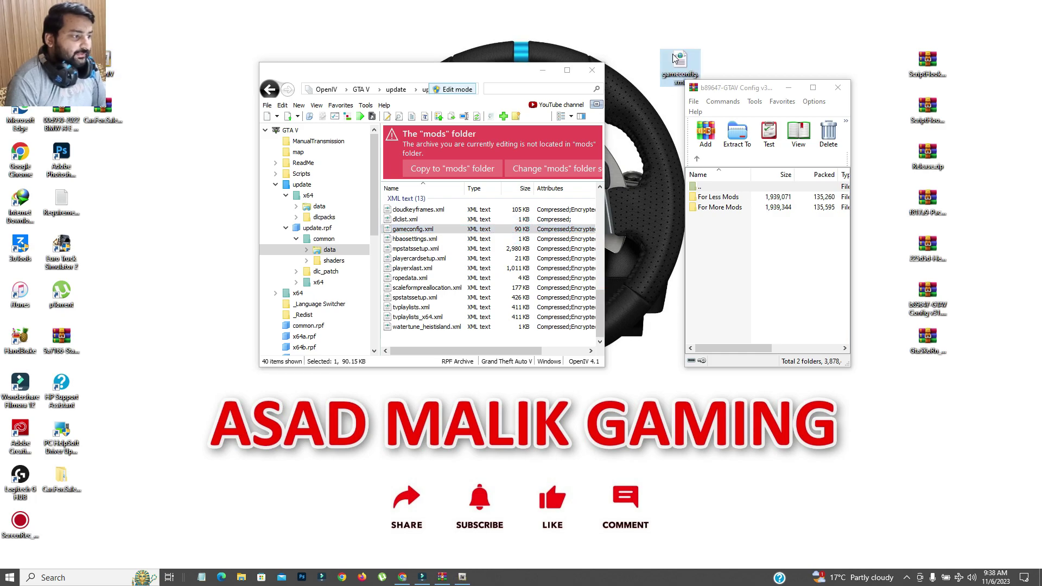
- Open the Stock Traffic (Means Gta base) folder inside For More Mods in the GTAV Config archive
{"action": "left_click", "coordinate": [756, 210]}
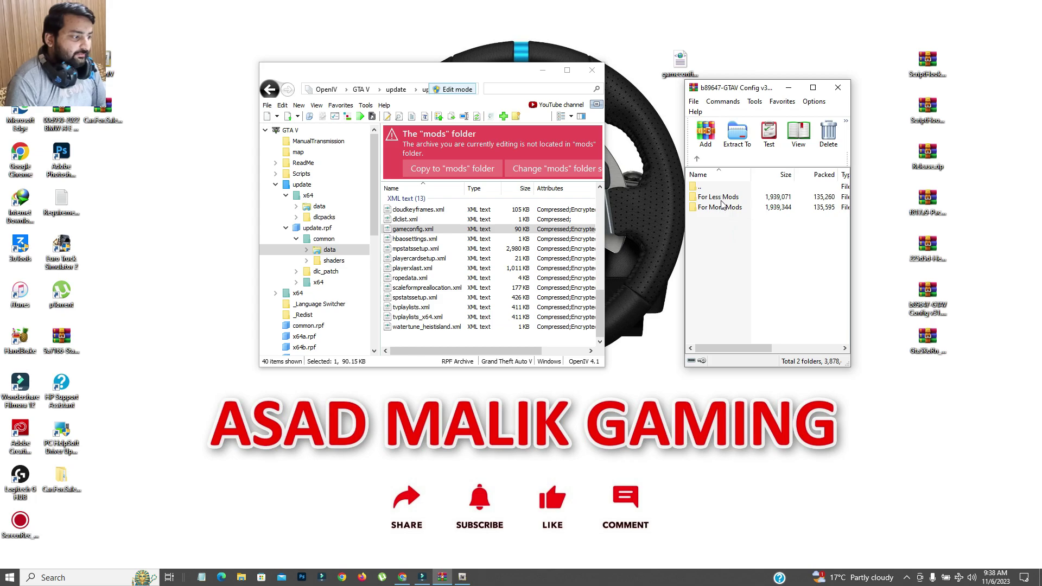
{"action": "left_click", "coordinate": [730, 210]}
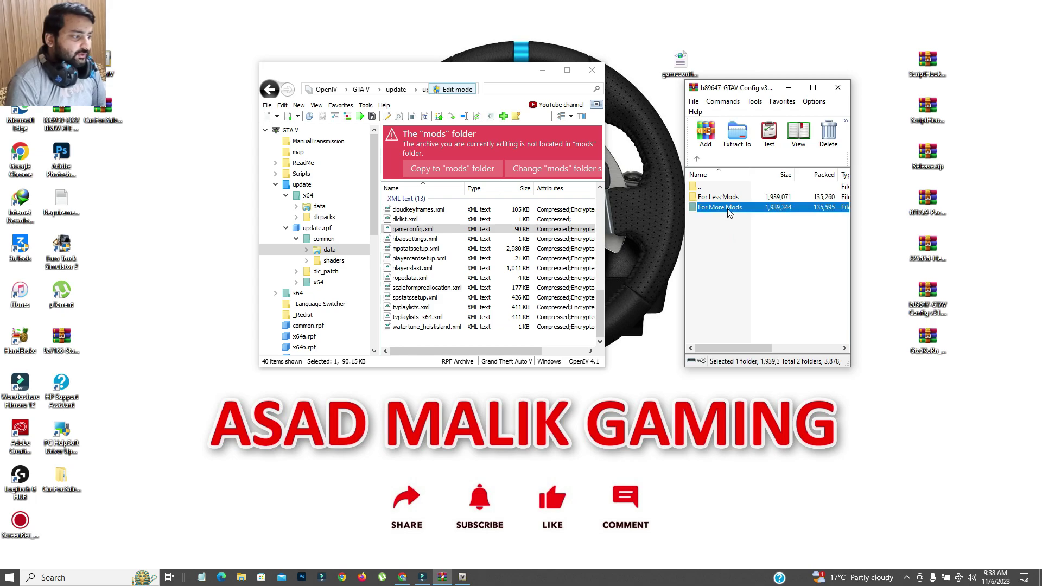
{"action": "double_click", "coordinate": [728, 211]}
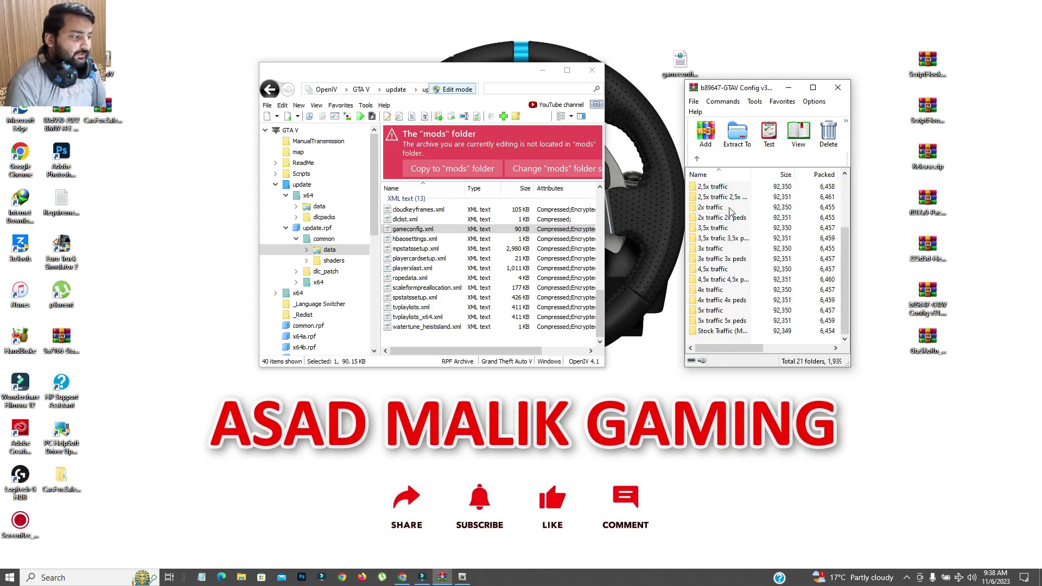
{"action": "key", "text": "End"}
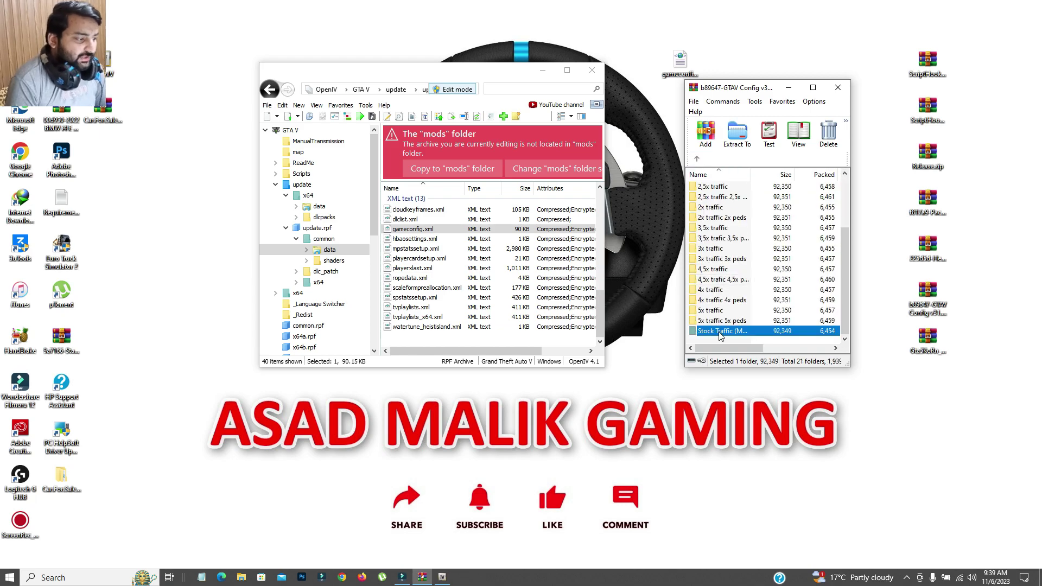
{"action": "left_click", "coordinate": [724, 331]}
{"action": "key", "text": "Escape"}
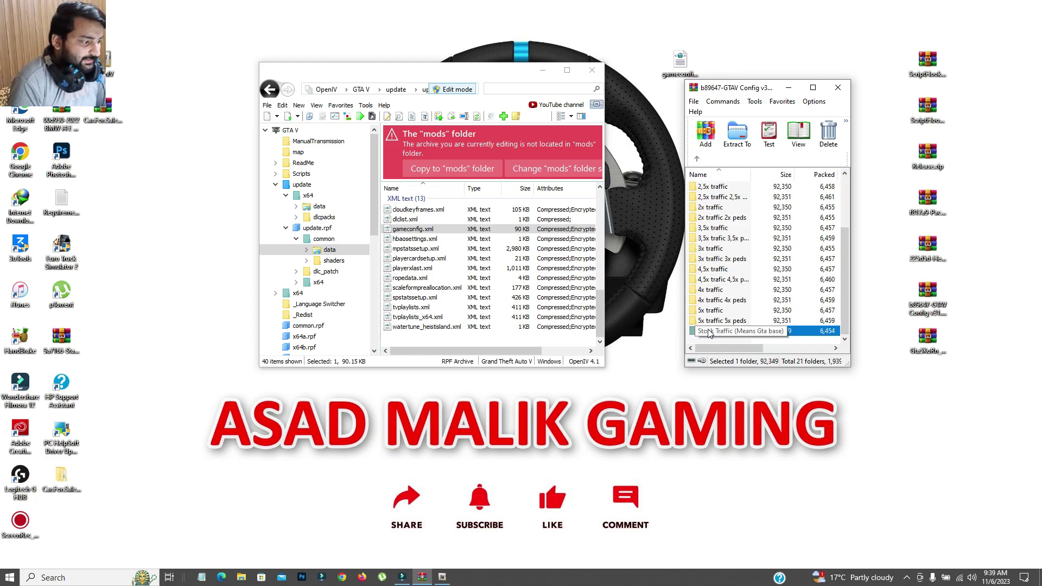
{"action": "double_click", "coordinate": [708, 332]}
- Replace gameconfig.xml in the OpenIV data folder with the archive's gameconfig.xml, then close the archive
{"action": "left_click", "coordinate": [720, 197]}
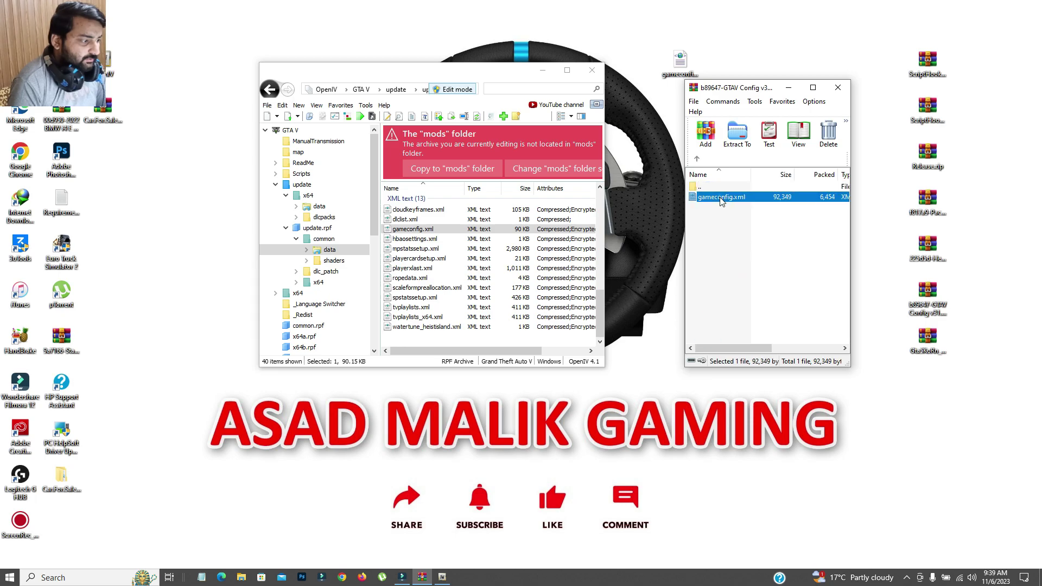
{"action": "left_click_drag", "start_coordinate": [729, 197], "coordinate": [550, 234]}
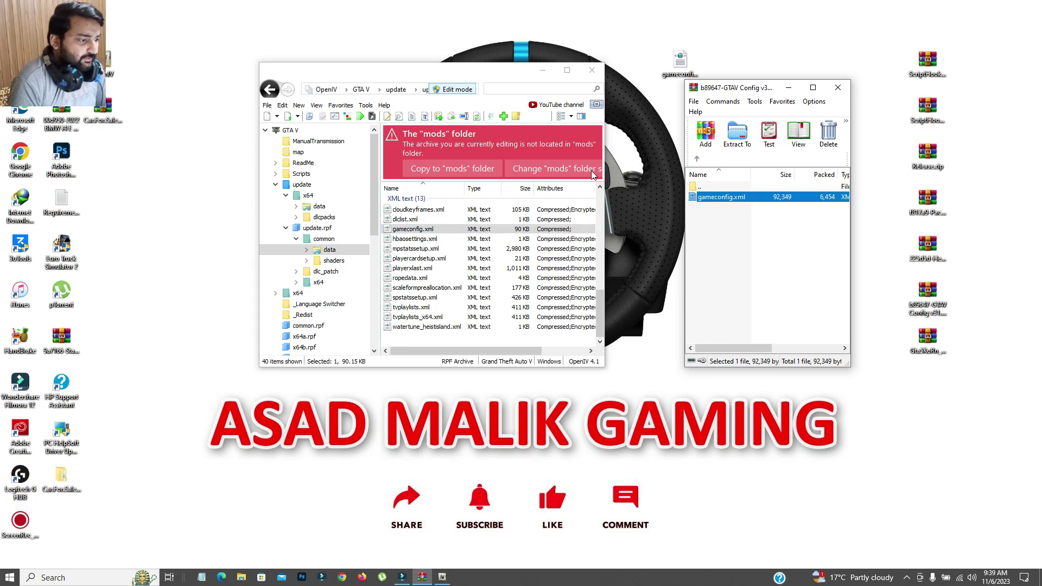
{"action": "left_click", "coordinate": [838, 87]}
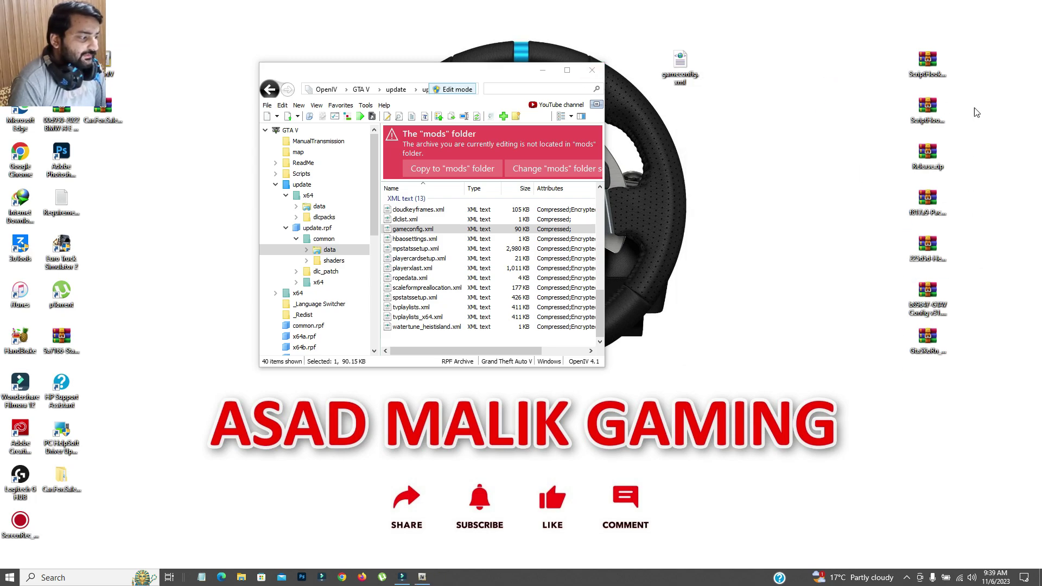
- Move the used mod archives to the far edge of the desktop and set the Gta5KoRn archive apart from them
{"action": "left_click_drag", "start_coordinate": [959, 32], "coordinate": [909, 314]}
{"action": "left_click_drag", "start_coordinate": [928, 65], "coordinate": [1038, 76]}
{"action": "left_click_drag", "start_coordinate": [927, 337], "coordinate": [845, 211]}
{"action": "left_click", "coordinate": [711, 208]}
- Return to the GTA V root in OpenIV and copy the Add-On OIV folder from the Gta5KoRn car pack archive into it
{"action": "left_click", "coordinate": [268, 91]}
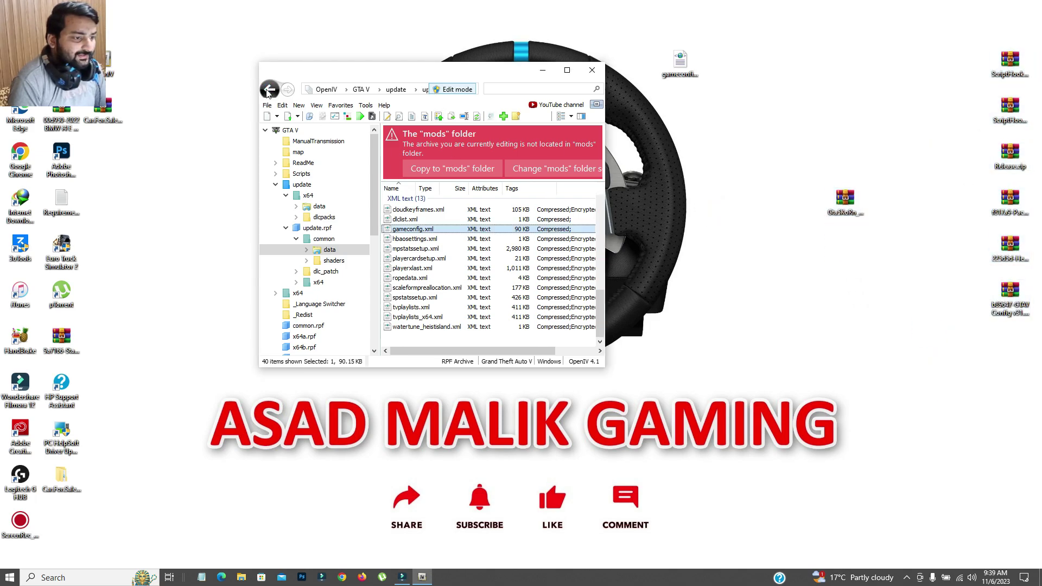
{"action": "left_click", "coordinate": [268, 90]}
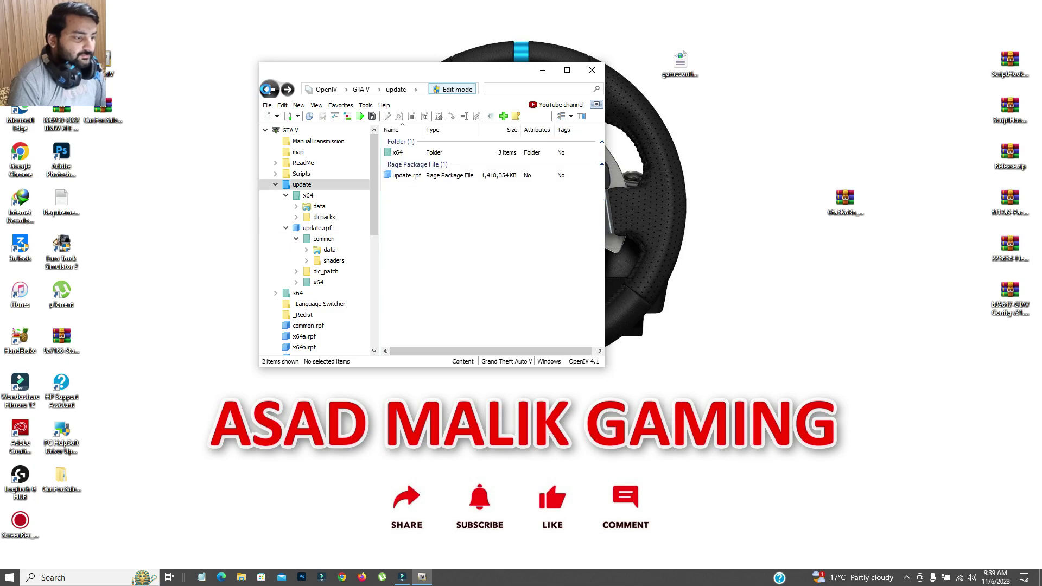
{"action": "left_click", "coordinate": [266, 89]}
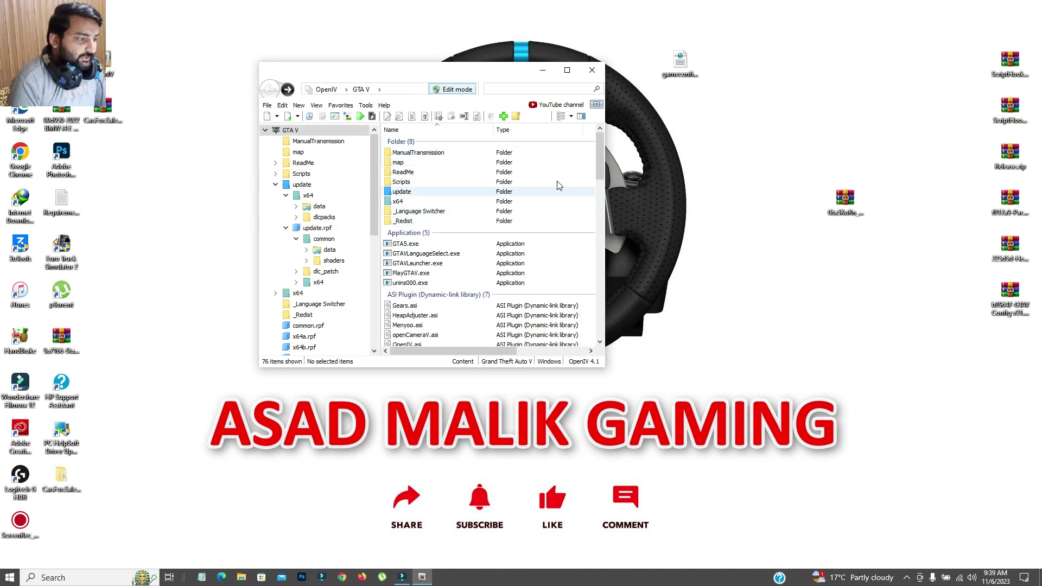
{"action": "double_click", "coordinate": [845, 203]}
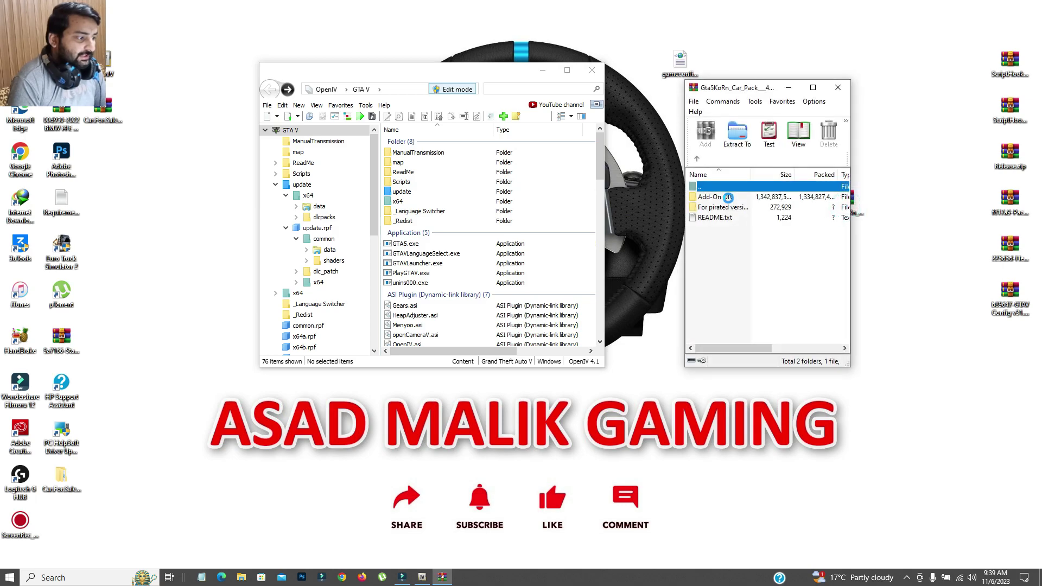
{"action": "left_click", "coordinate": [853, 180]}
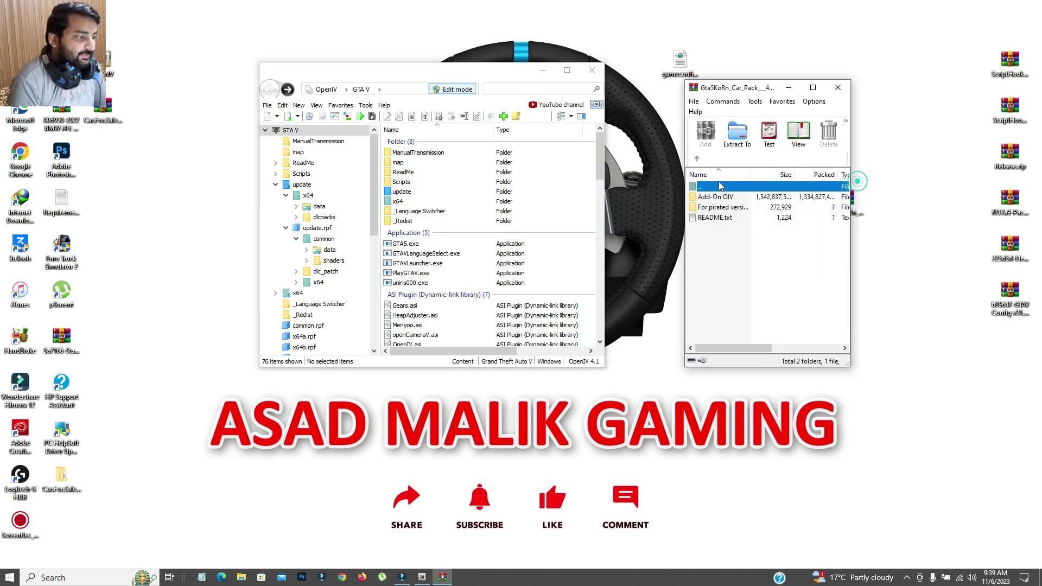
{"action": "left_click", "coordinate": [745, 199]}
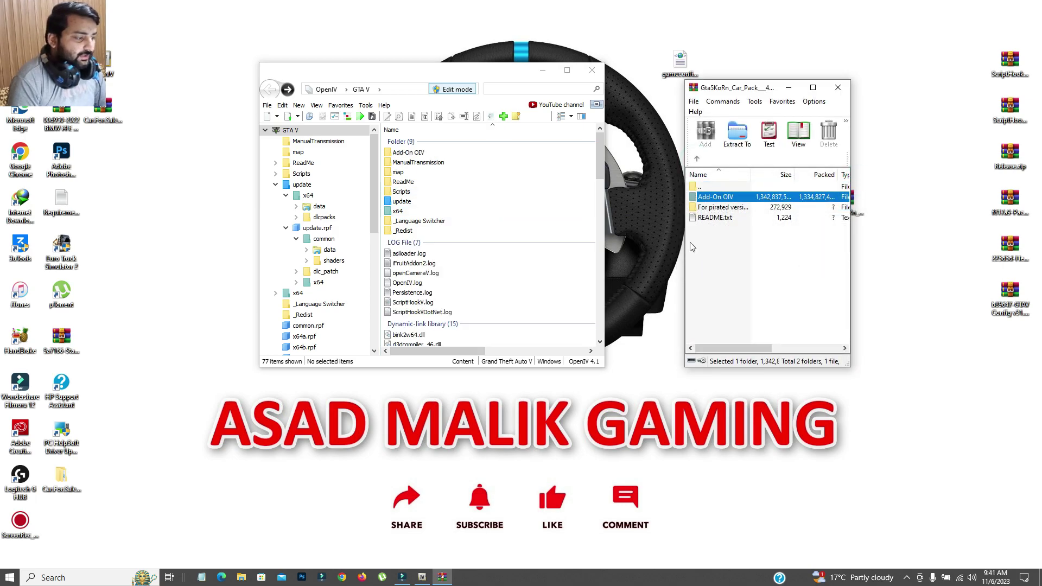
- Open the Add-On OIV folder in the archive and load its Gta5KoRn Car Pack package into OpenIV's package installer
{"action": "double_click", "coordinate": [717, 198]}
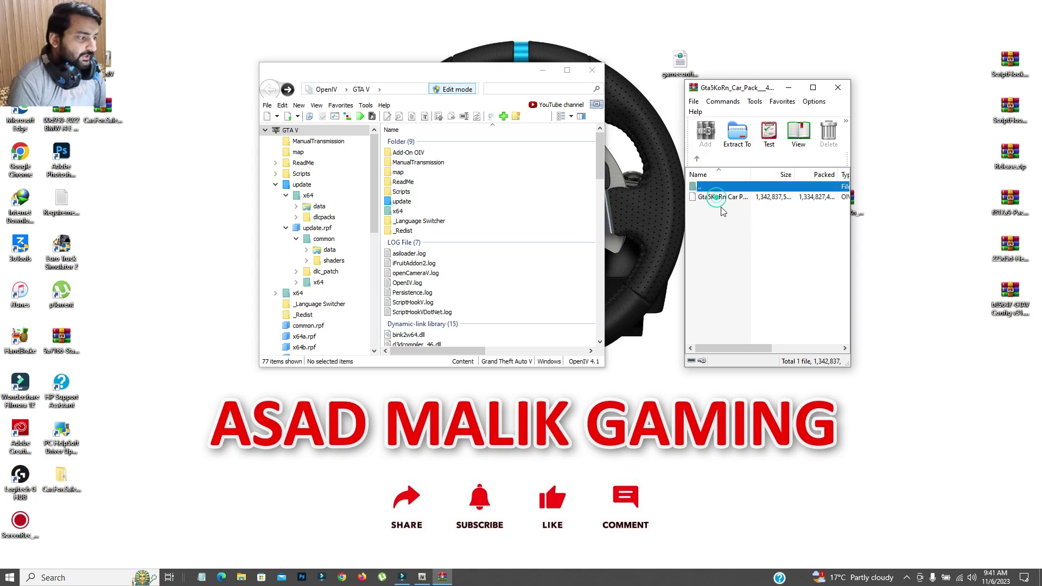
{"action": "left_click", "coordinate": [721, 198]}
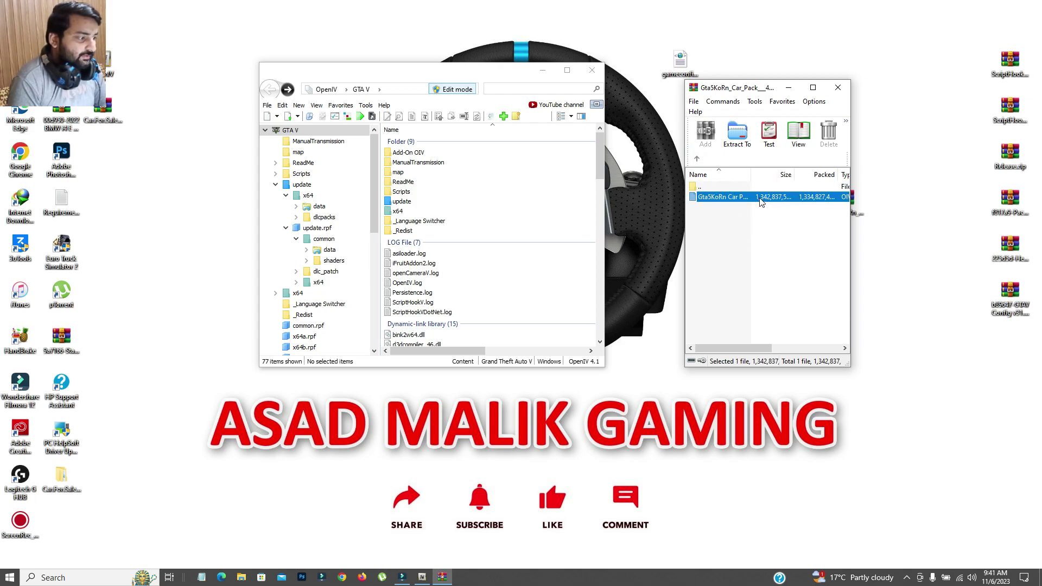
{"action": "left_click_drag", "start_coordinate": [660, 199], "coordinate": [553, 204]}
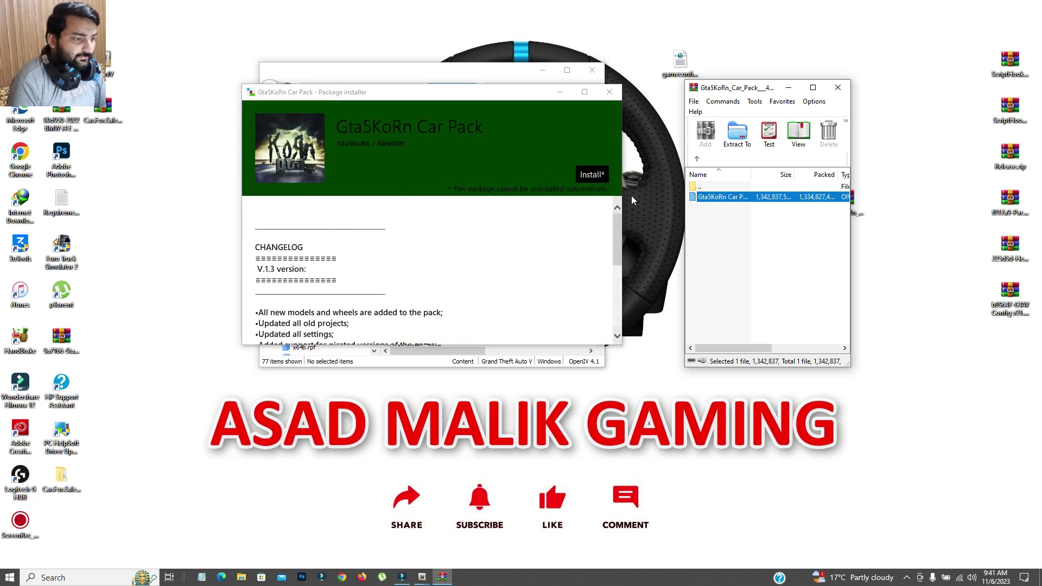
- Install the Gta5KoRn Car Pack package directly into the game folder and confirm the installation
{"action": "left_click", "coordinate": [593, 175]}
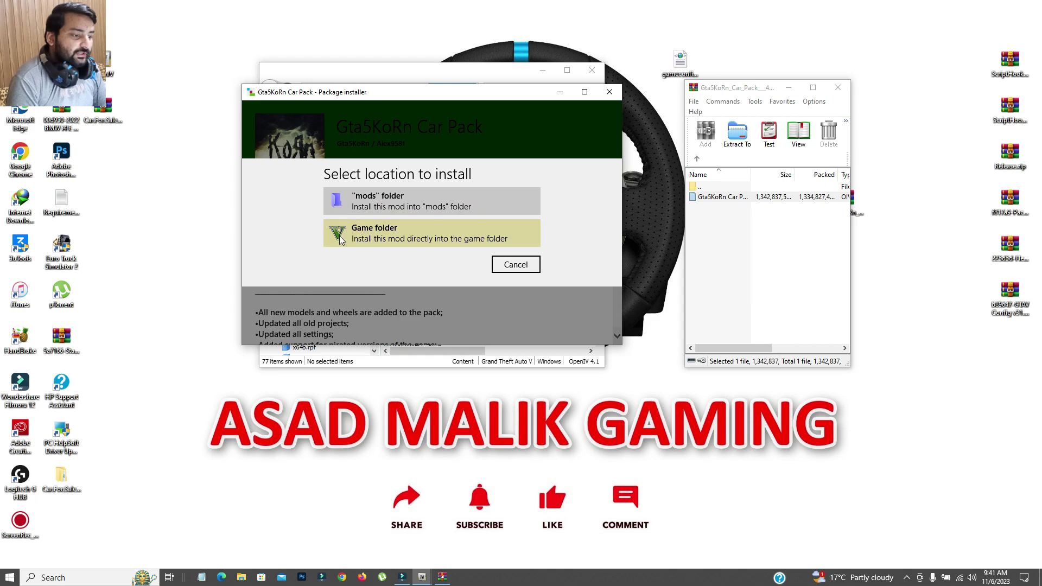
{"action": "left_click", "coordinate": [458, 234]}
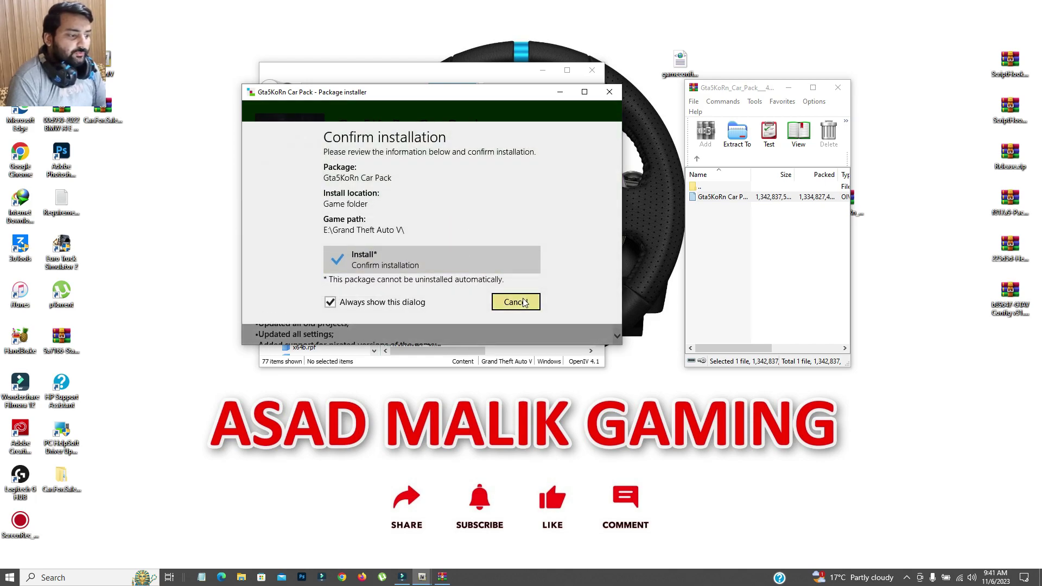
{"action": "left_click", "coordinate": [442, 264]}
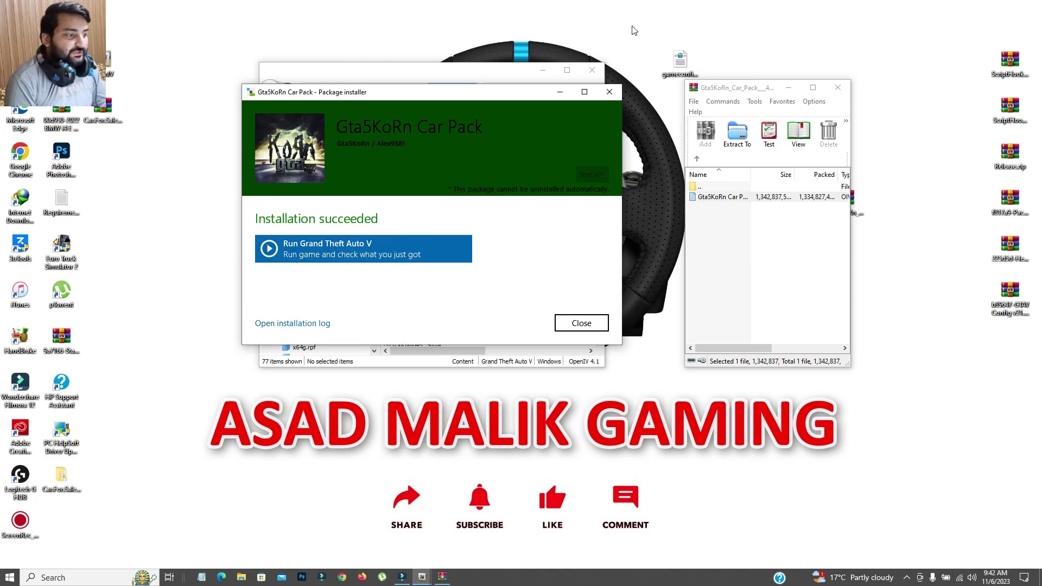
- Close the package installer, OpenIV and the car pack archive, then launch Grand Theft Auto V from the desktop
{"action": "left_click", "coordinate": [609, 92]}
{"action": "left_click", "coordinate": [591, 70]}
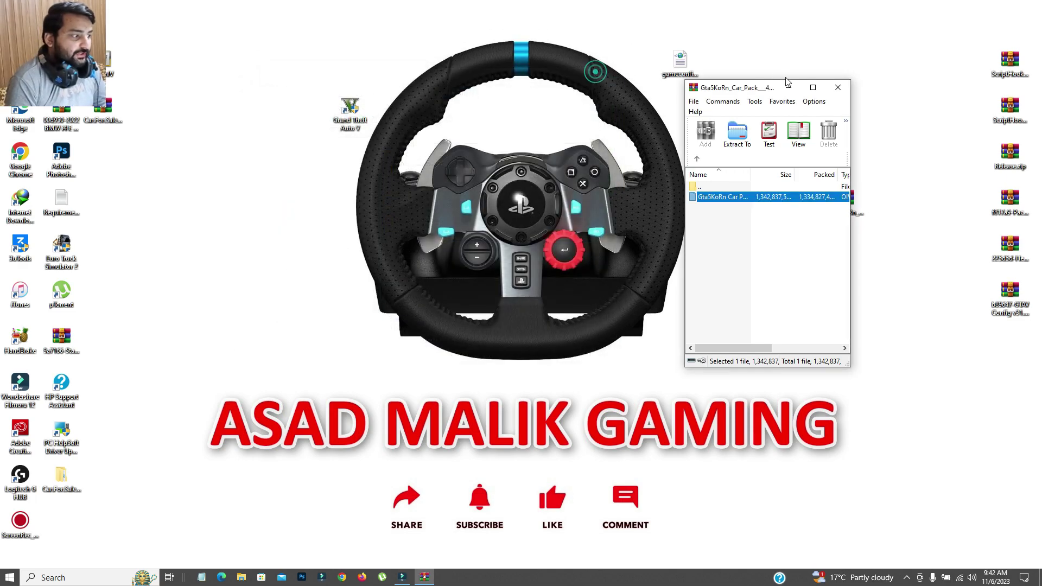
{"action": "left_click", "coordinate": [842, 86]}
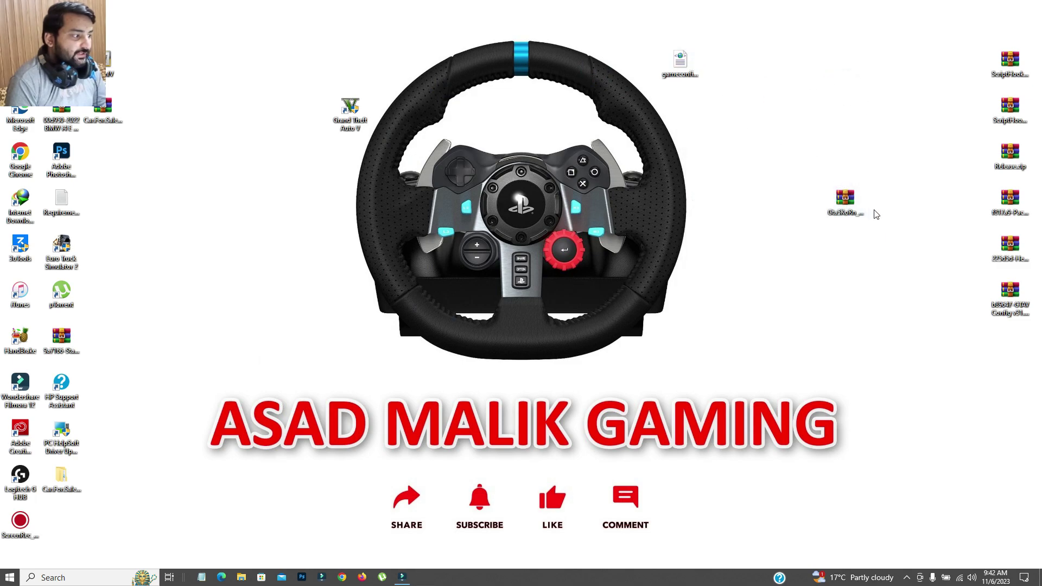
{"action": "right_click", "coordinate": [704, 200]}
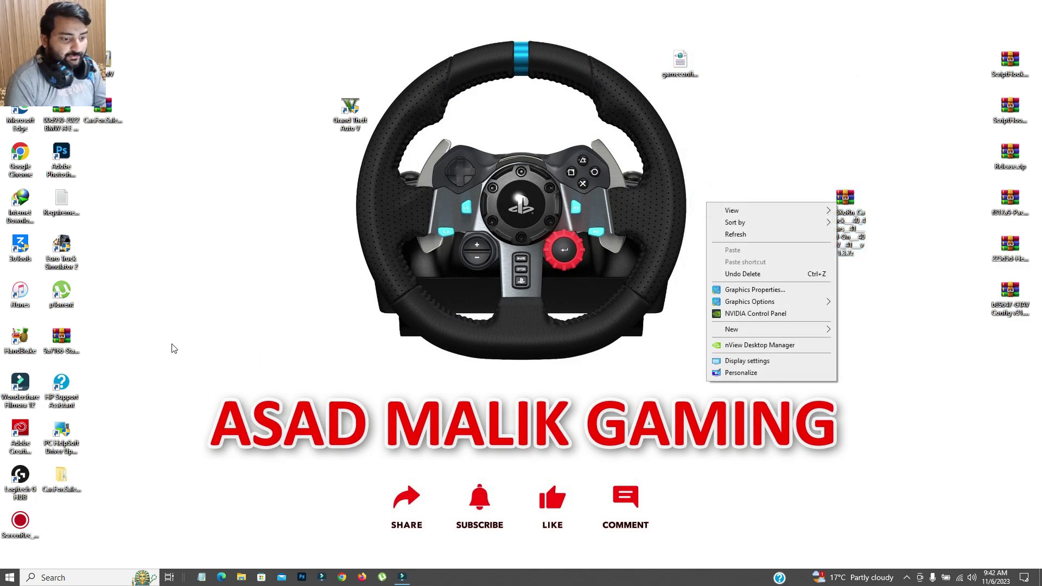
{"action": "double_click", "coordinate": [357, 121]}
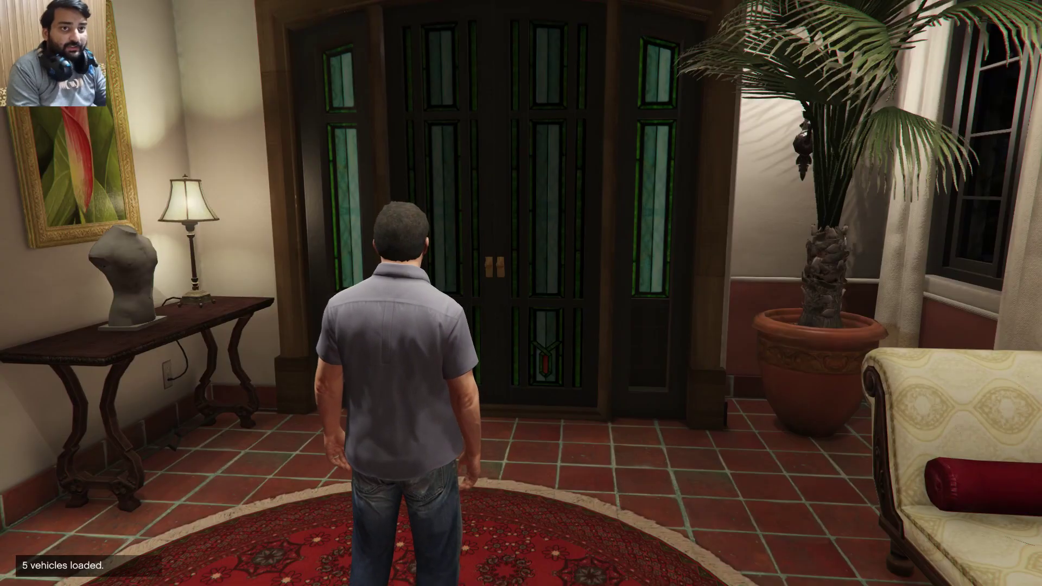
{"action": "key", "text": "w"}
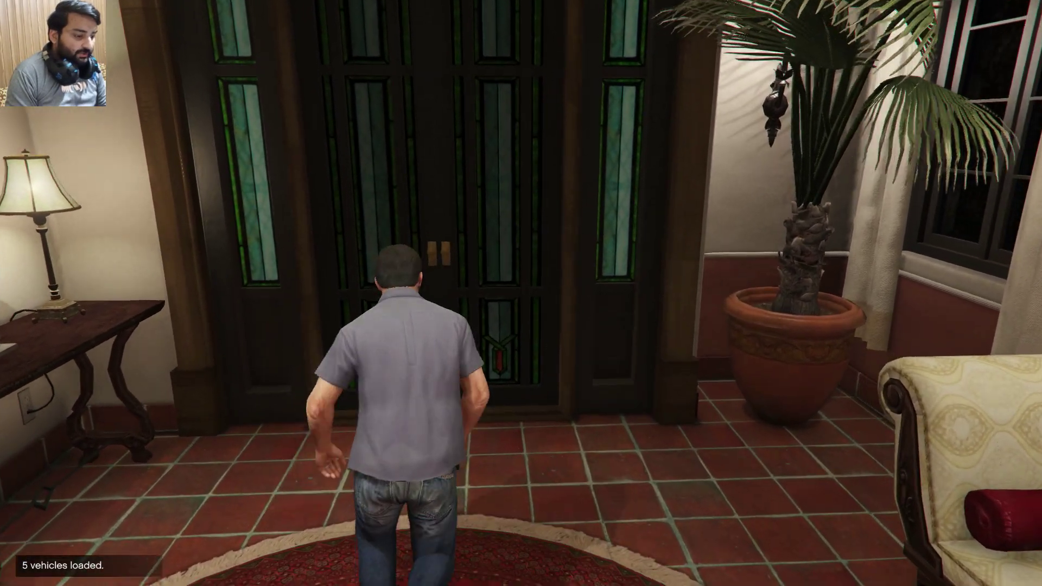
{"action": "key", "text": "w"}
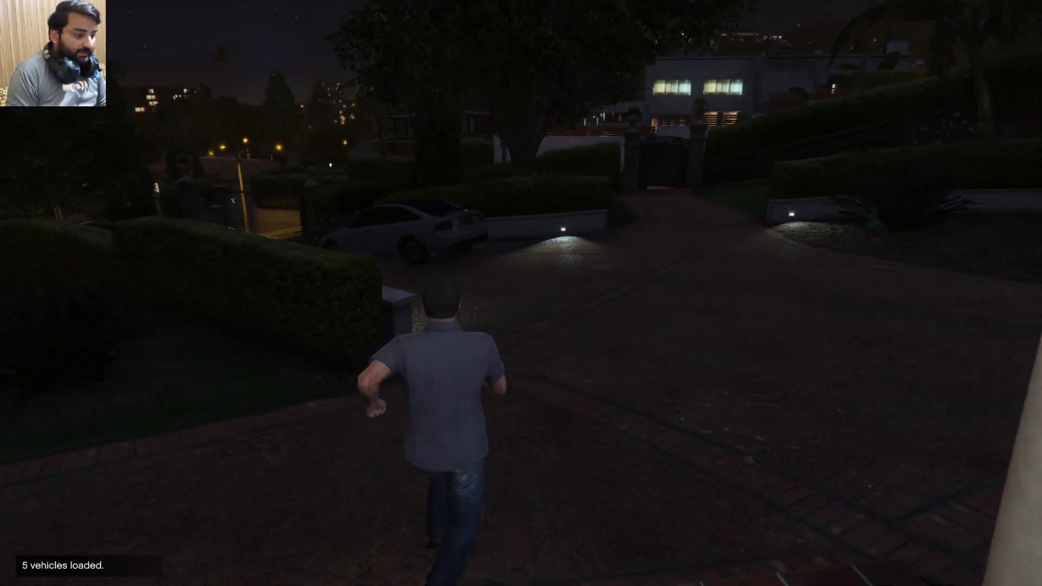
{"action": "key", "text": "w"}
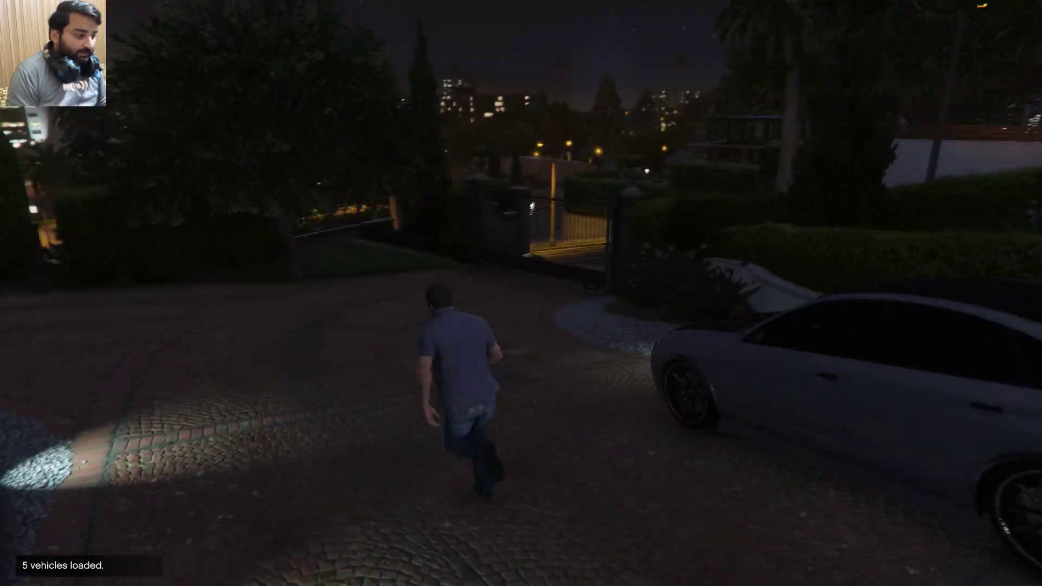
- Walk the character across the driveway, bring up the Menyoo trainer and enter its Vehicle Options
{"action": "key", "text": "w"}
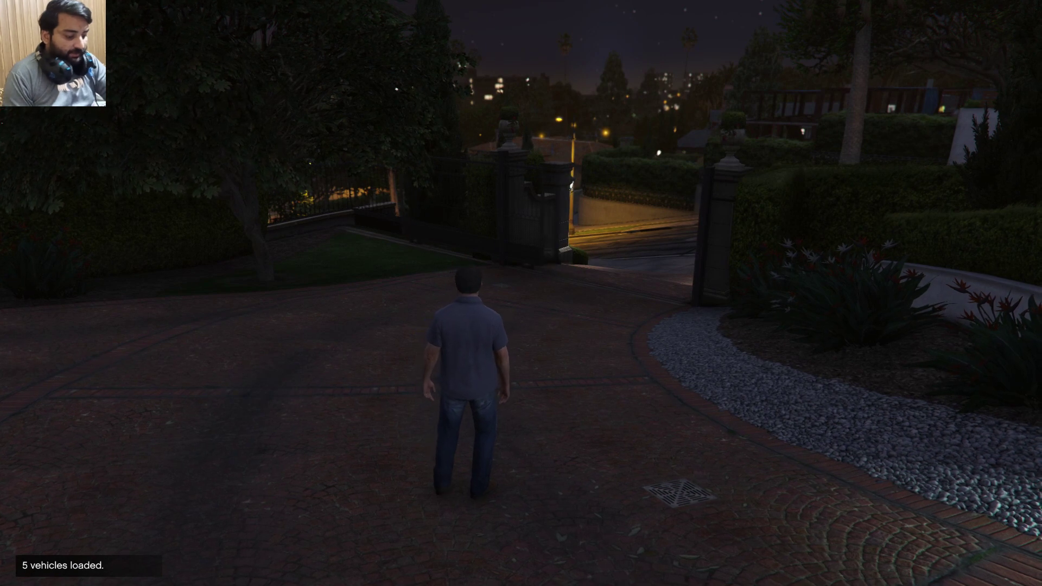
{"action": "key", "text": "F8"}
{"action": "key", "text": "Down"}
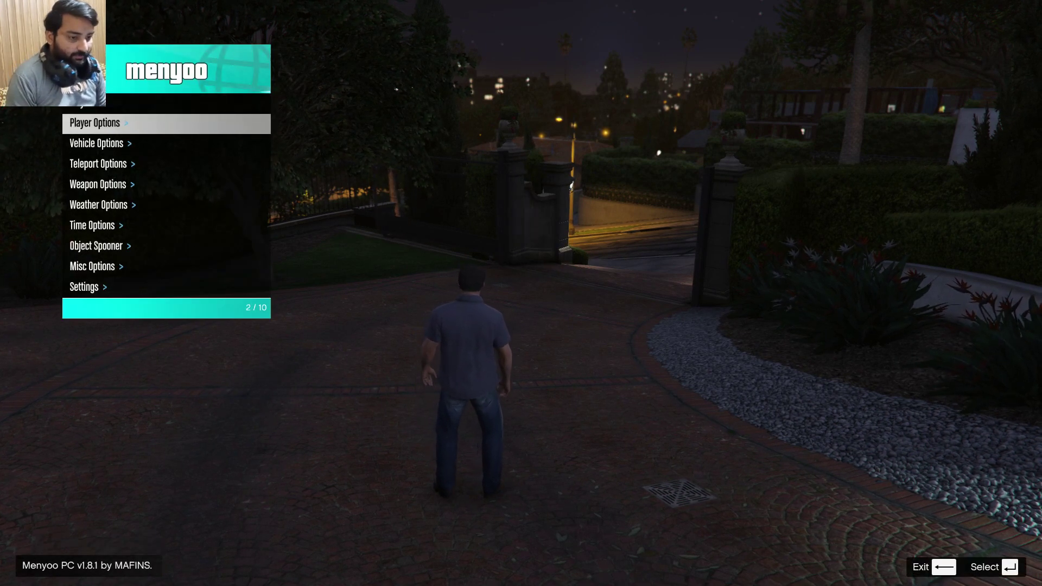
{"action": "key", "text": "Down"}
{"action": "key", "text": "Return"}
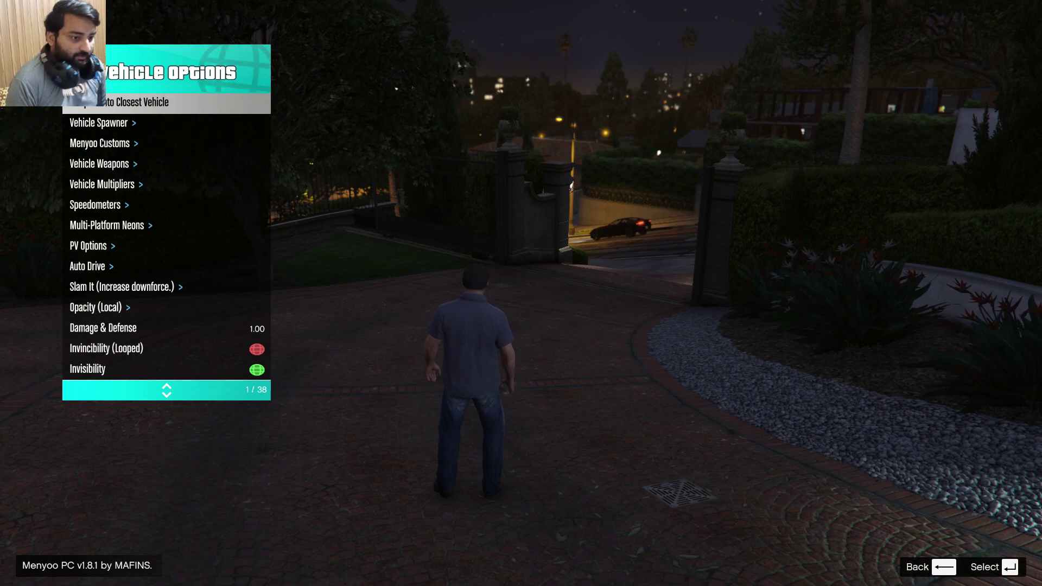
- Enter the Vehicle Spawner and show the cars in its Super category
{"action": "key", "text": "Down"}
{"action": "key", "text": "Return"}
{"action": "key", "text": "Down"}
{"action": "key", "text": "Down"}
{"action": "key", "text": "Down"}
{"action": "key", "text": "Down"}
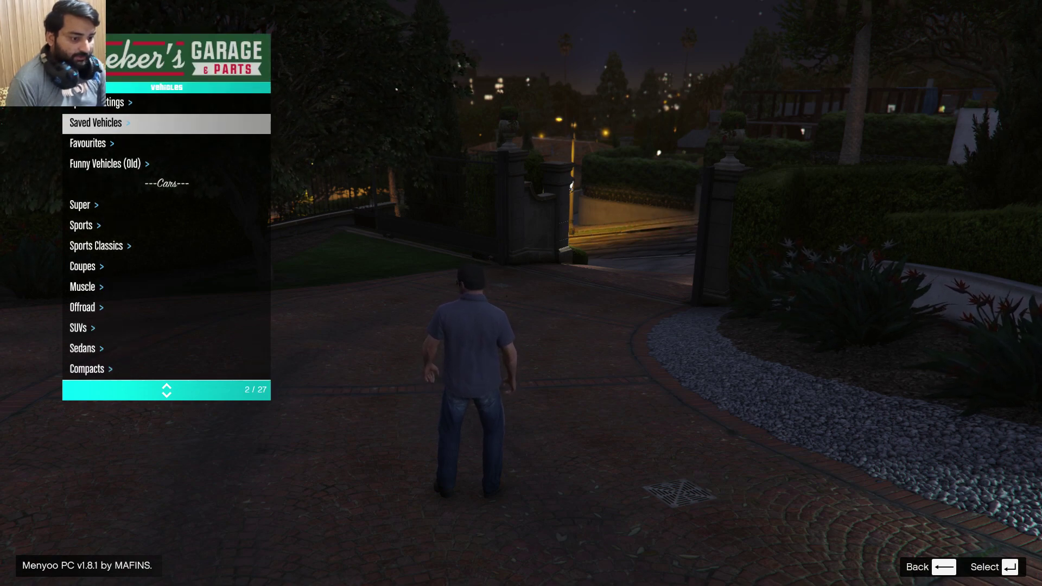
{"action": "key", "text": "Return"}
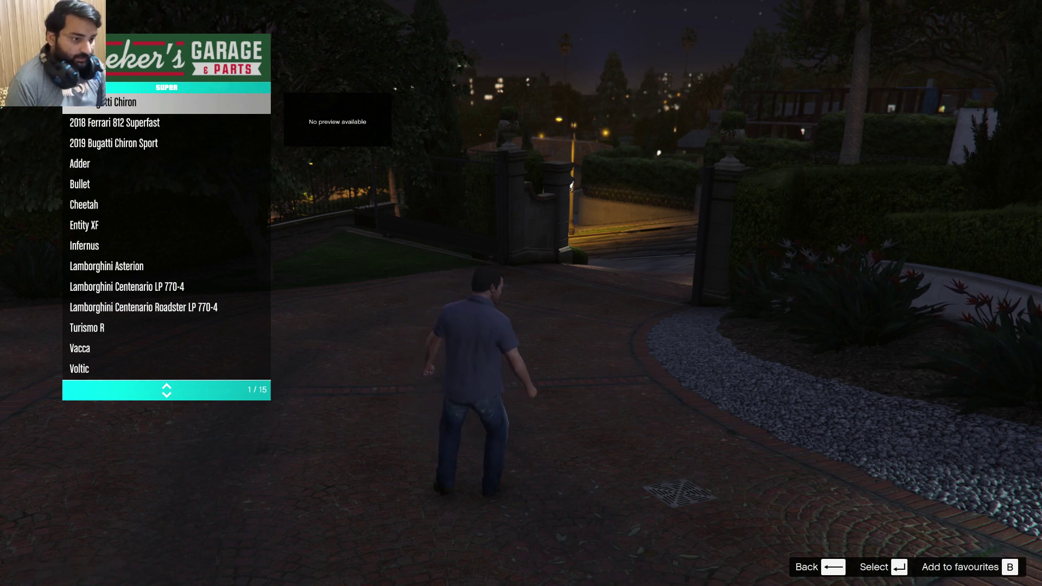
{"action": "key", "text": "BackSpace"}
{"action": "key", "text": "Return"}
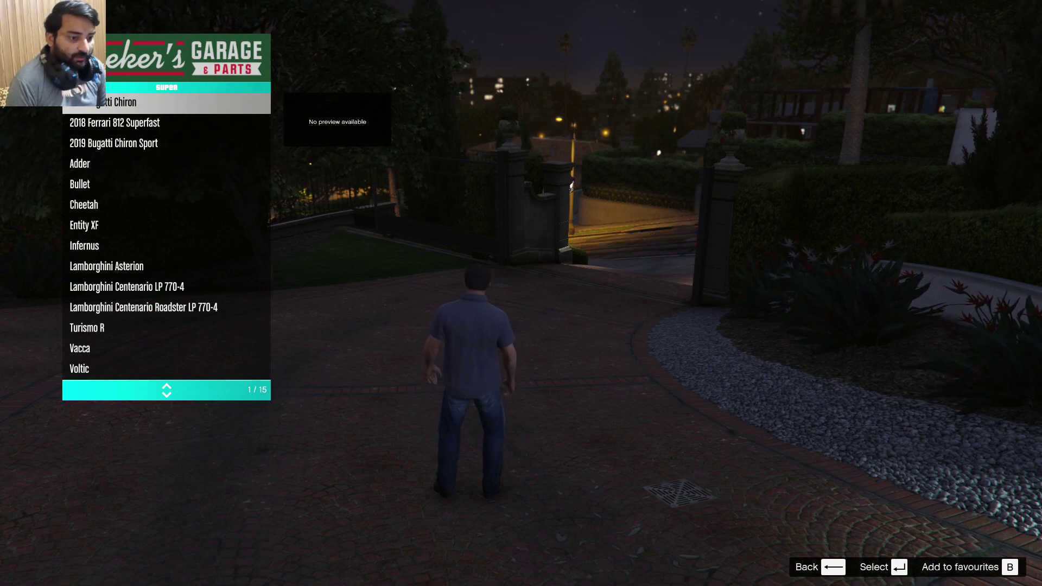
- Look through the Super category for the added cars, from the Bugatti and Ferrari entries to the Lamborghini Asterion
{"action": "key", "text": "Down"}
{"action": "key", "text": "Down"}
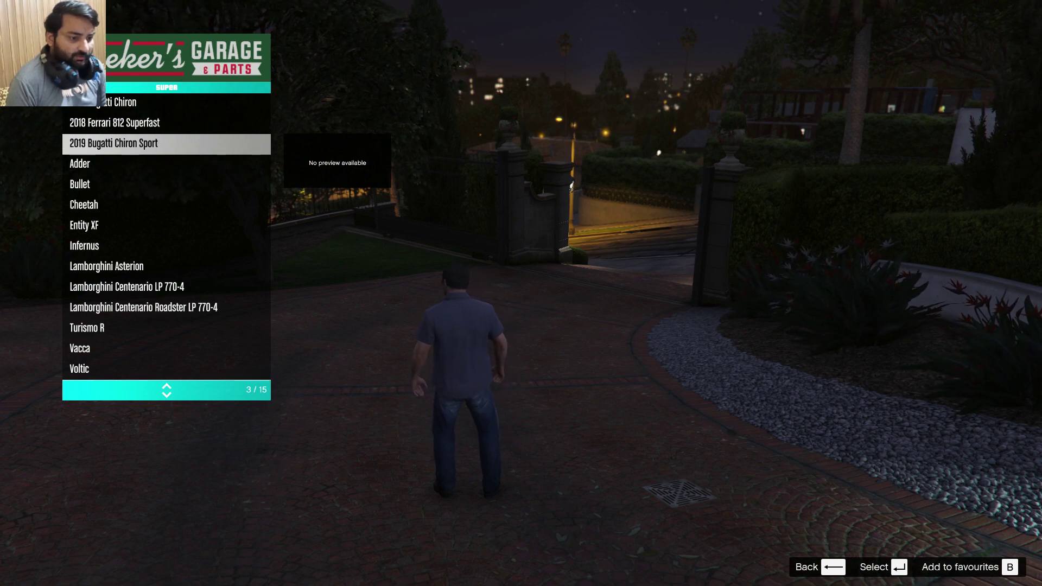
{"action": "key", "text": "Down"}
{"action": "key", "text": "Down"}
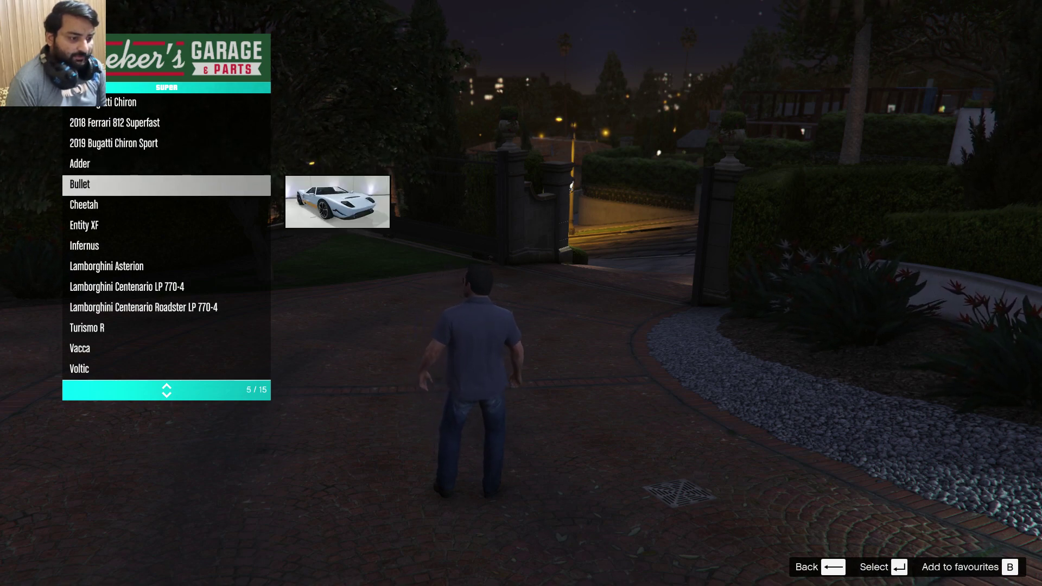
{"action": "key", "text": "Up"}
{"action": "key", "text": "Up"}
{"action": "key", "text": "Up"}
{"action": "key", "text": "Up"}
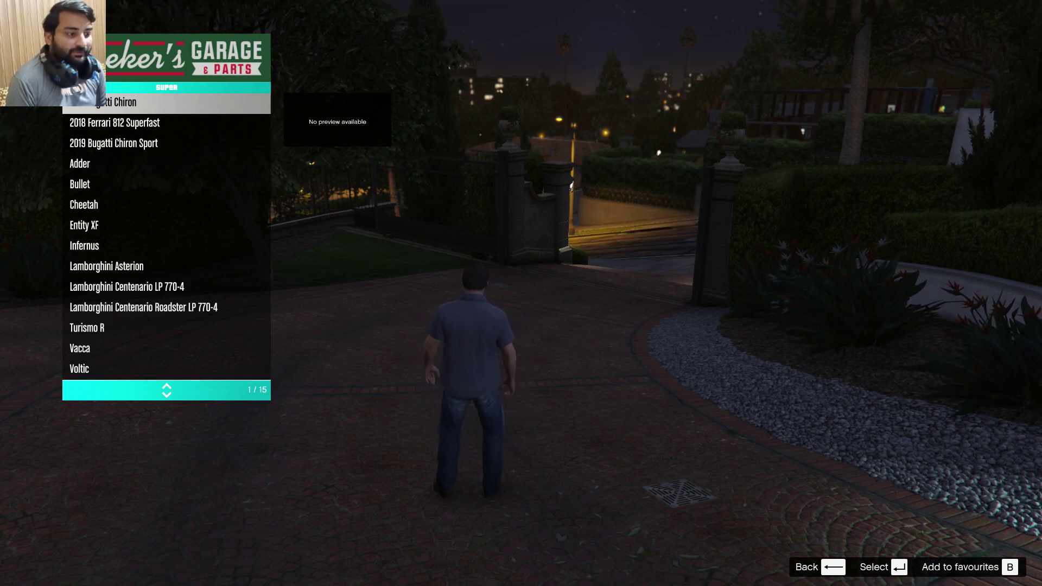
{"action": "key", "text": "Down"}
{"action": "key", "text": "Down"}
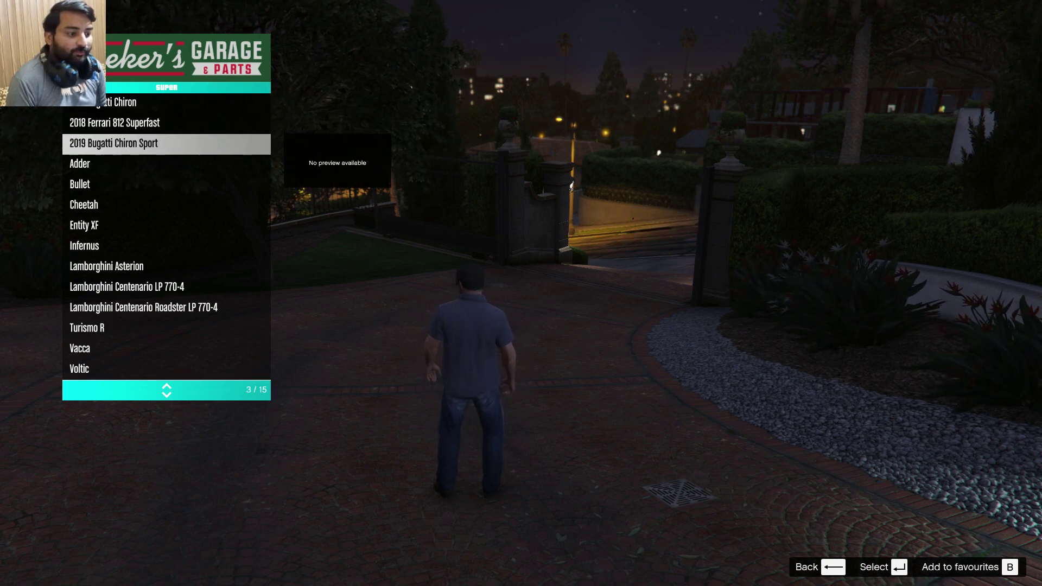
{"action": "key", "text": "Down"}
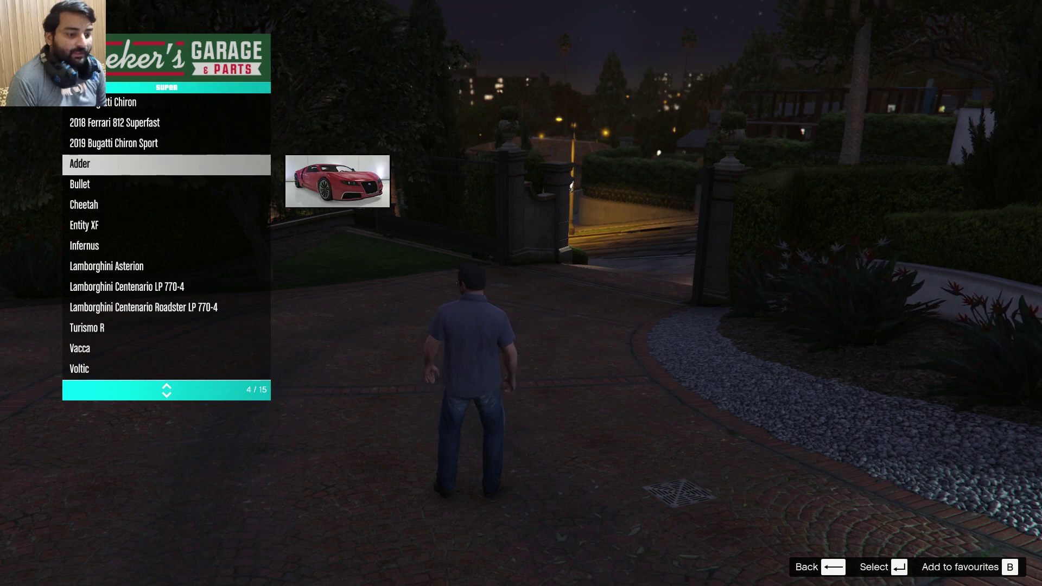
{"action": "key", "text": "Down"}
{"action": "key", "text": "Down"}
{"action": "key", "text": "Down"}
{"action": "key", "text": "Down"}
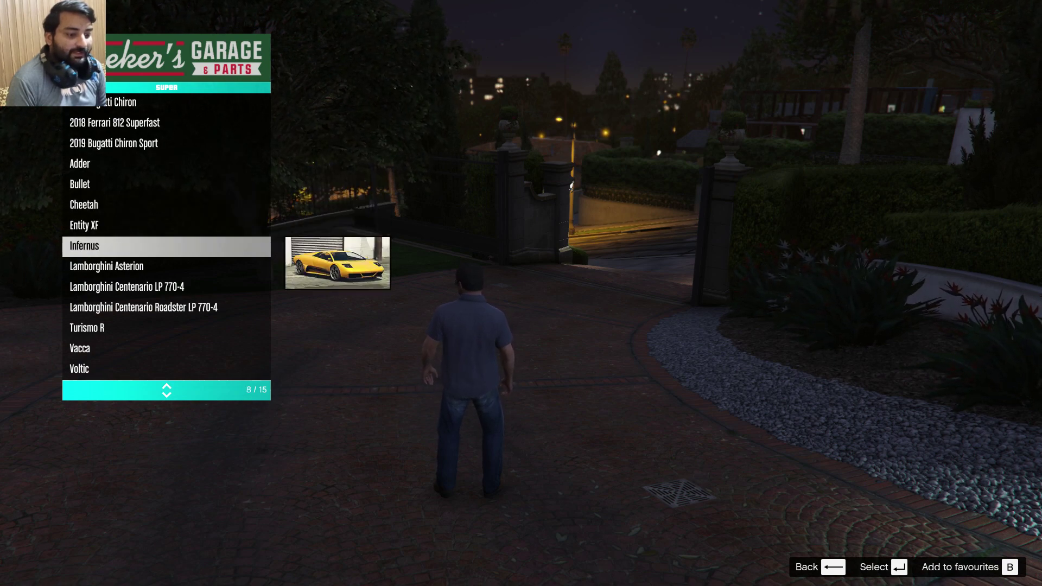
{"action": "key", "text": "Down"}
{"action": "key", "text": "Up"}
{"action": "key", "text": "Up"}
{"action": "key", "text": "Up"}
{"action": "key", "text": "Up"}
{"action": "key", "text": "Up"}
{"action": "key", "text": "Up"}
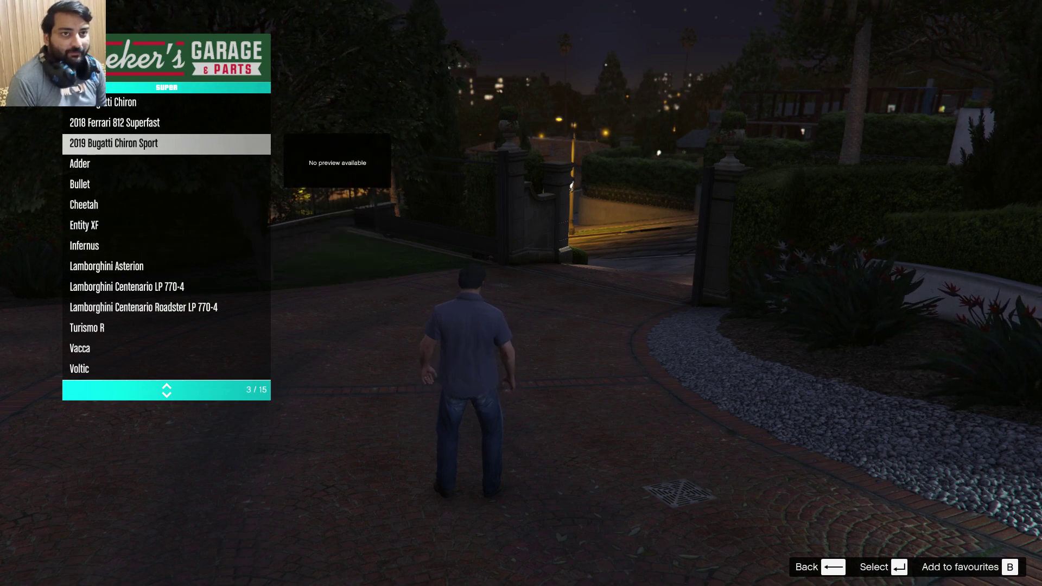
- Spawn the Cheetah from the Super category
{"action": "key", "text": "Down"}
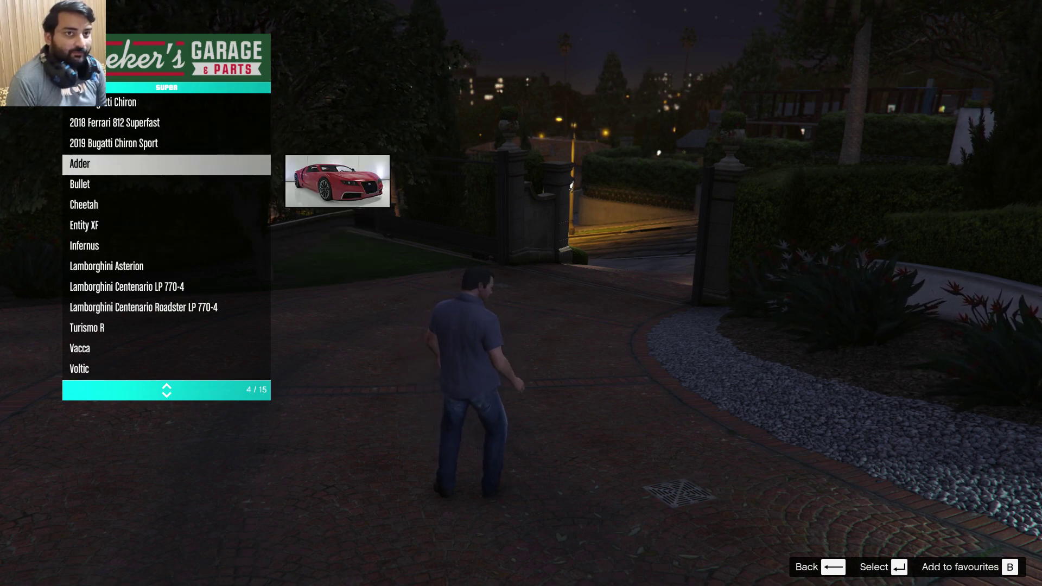
{"action": "key", "text": "Down"}
{"action": "key", "text": "Down"}
{"action": "key", "text": "BackSpace"}
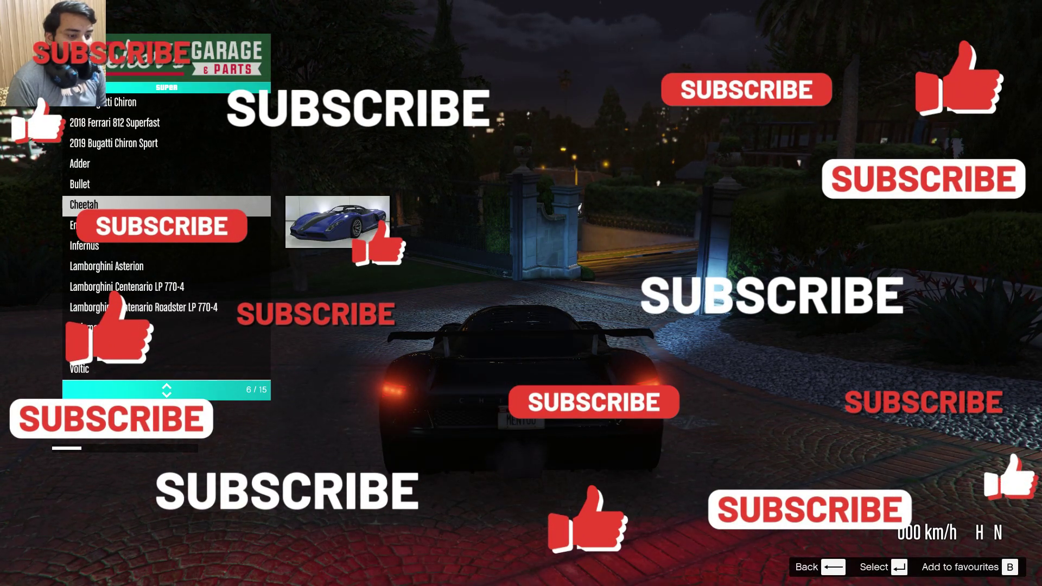
- Spawn the 2019 Bugatti Chiron Sport from the Super category
{"action": "key", "text": "Down"}
{"action": "key", "text": "Down"}
{"action": "key", "text": "Up"}
{"action": "key", "text": "Up"}
{"action": "key", "text": "Up"}
{"action": "key", "text": "Up"}
{"action": "key", "text": "Up"}
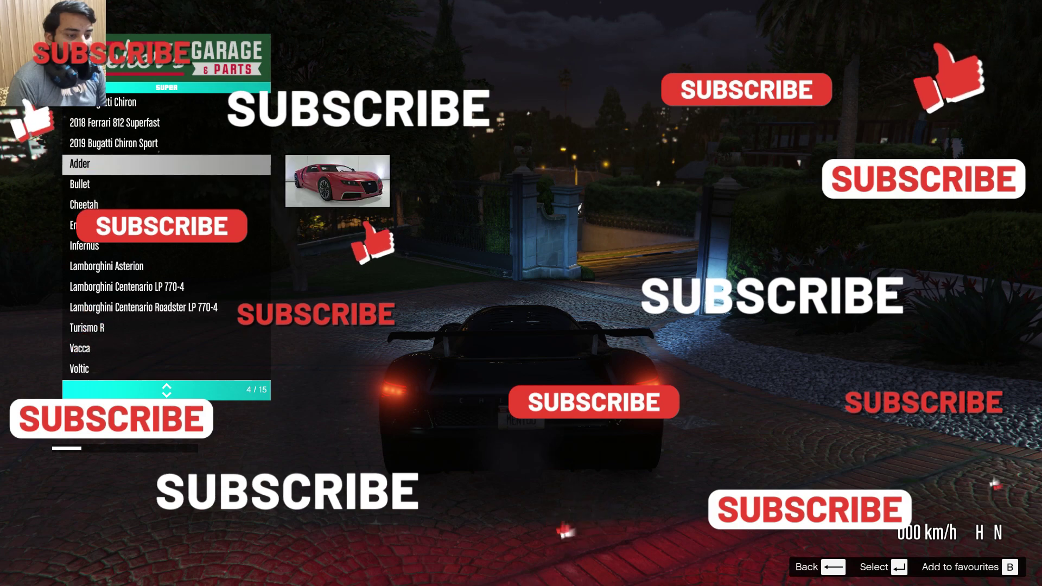
{"action": "key", "text": "Return"}
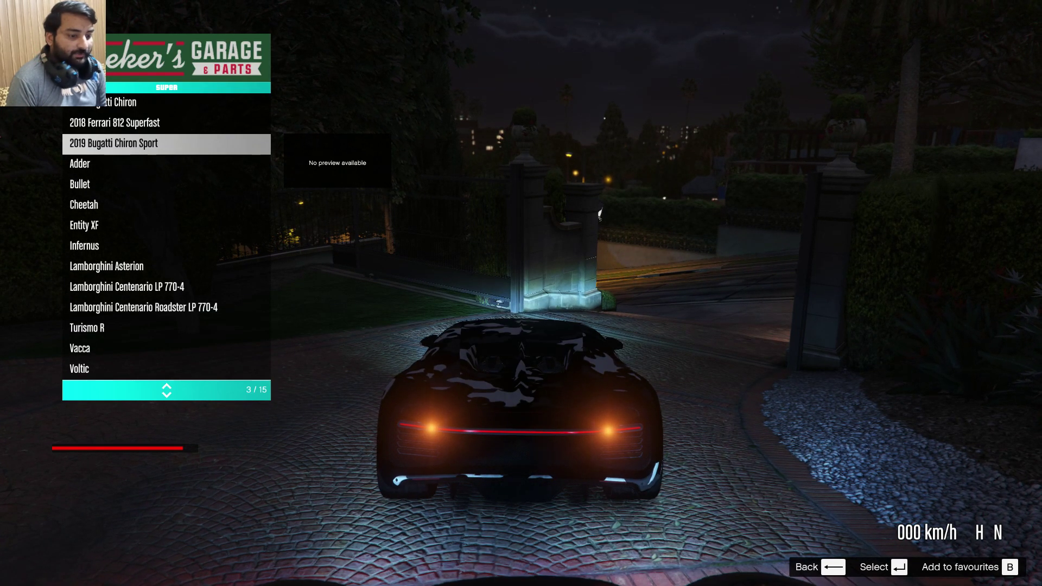
- Spawn the Lamborghini Asterion from the Super category
{"action": "key", "text": "Down"}
{"action": "key", "text": "Down"}
{"action": "key", "text": "Down"}
{"action": "key", "text": "Down"}
{"action": "key", "text": "Down"}
{"action": "key", "text": "Down"}
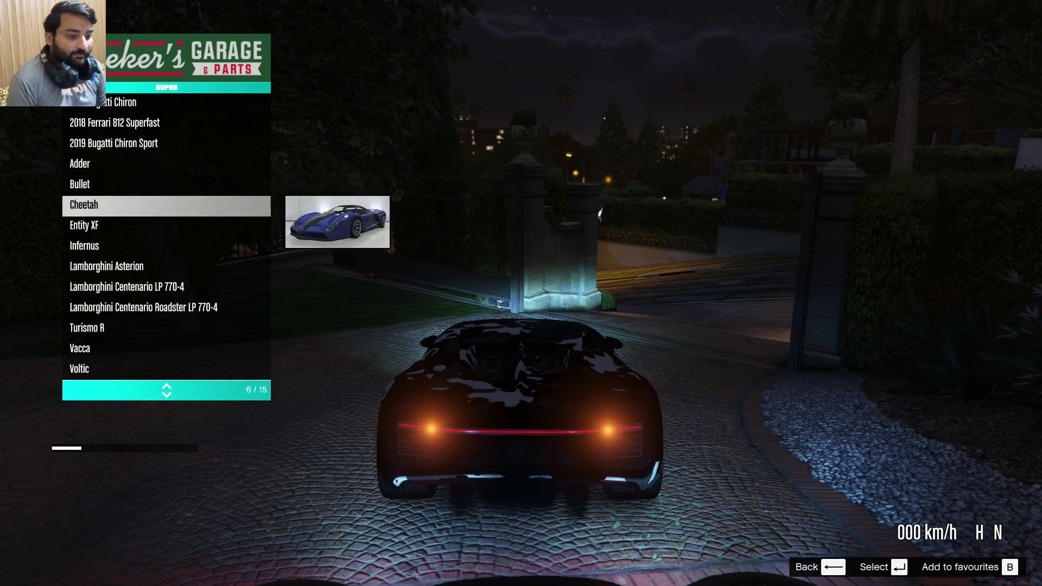
{"action": "key", "text": "Return"}
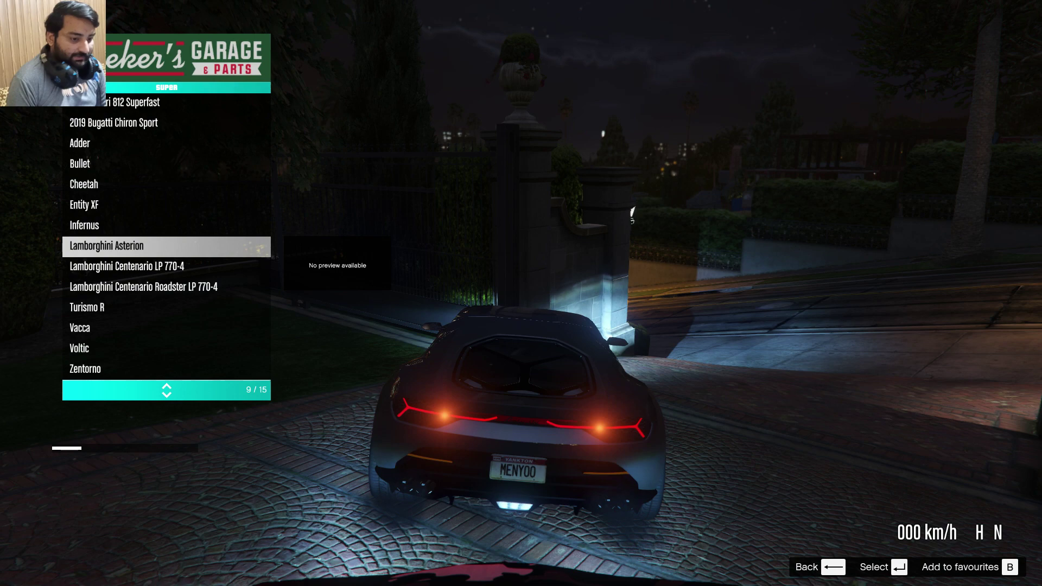
- Look through the remaining Super cars, from the Lamborghini Centenario LP 770-4 to the end of the category
{"action": "key", "text": "Down"}
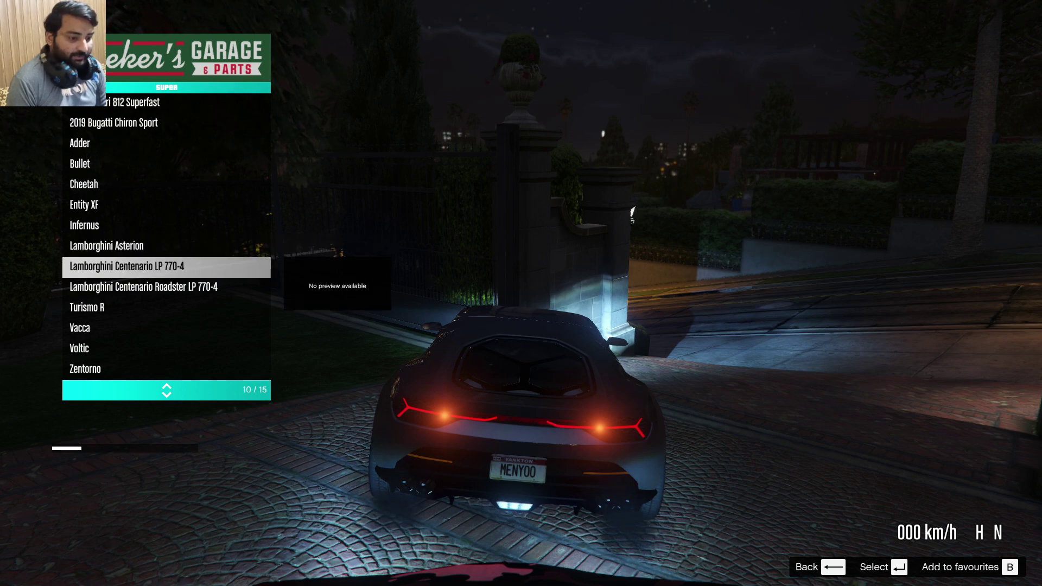
{"action": "key", "text": "Down"}
{"action": "key", "text": "Down"}
{"action": "key", "text": "Down"}
{"action": "key", "text": "Down"}
{"action": "key", "text": "Down"}
{"action": "key", "text": "Down"}
{"action": "key", "text": "Down"}
{"action": "key", "text": "Down"}
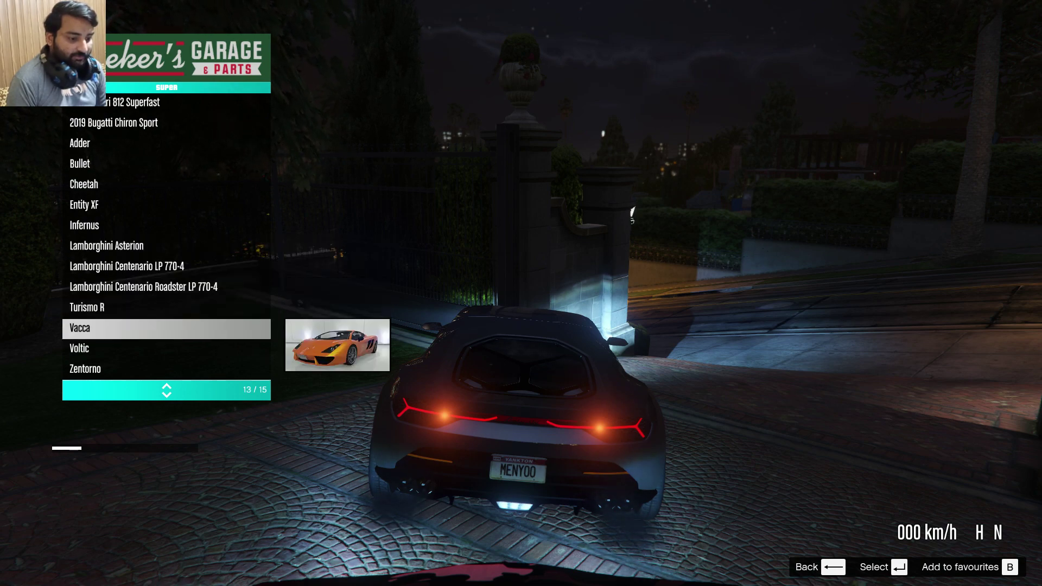
- Leave the Super category and show the cars in the Sports category of the vehicle spawner
{"action": "key", "text": "BackSpace"}
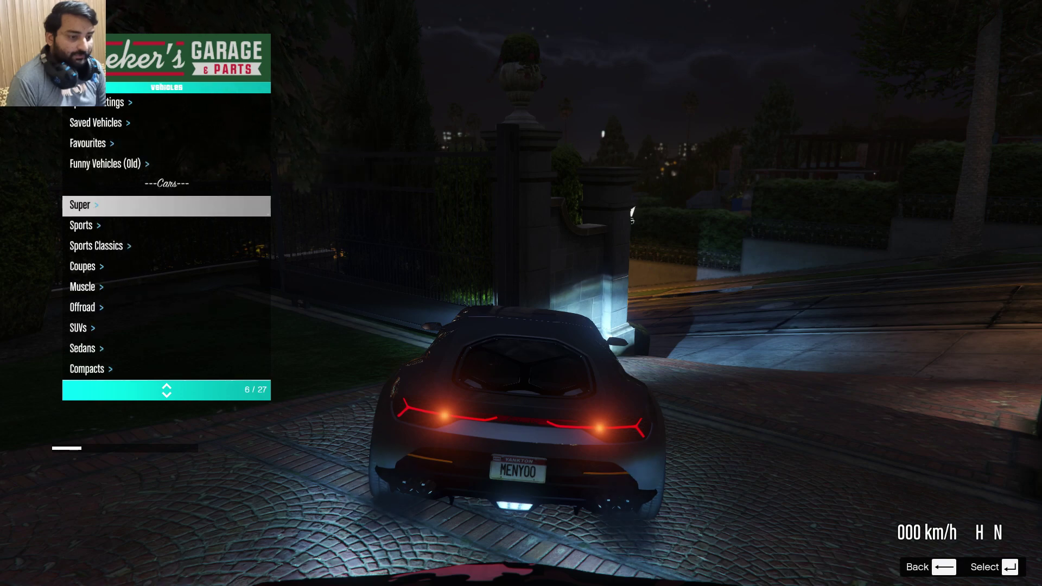
{"action": "key", "text": "Down"}
{"action": "key", "text": "Return"}
{"action": "key", "text": "Down"}
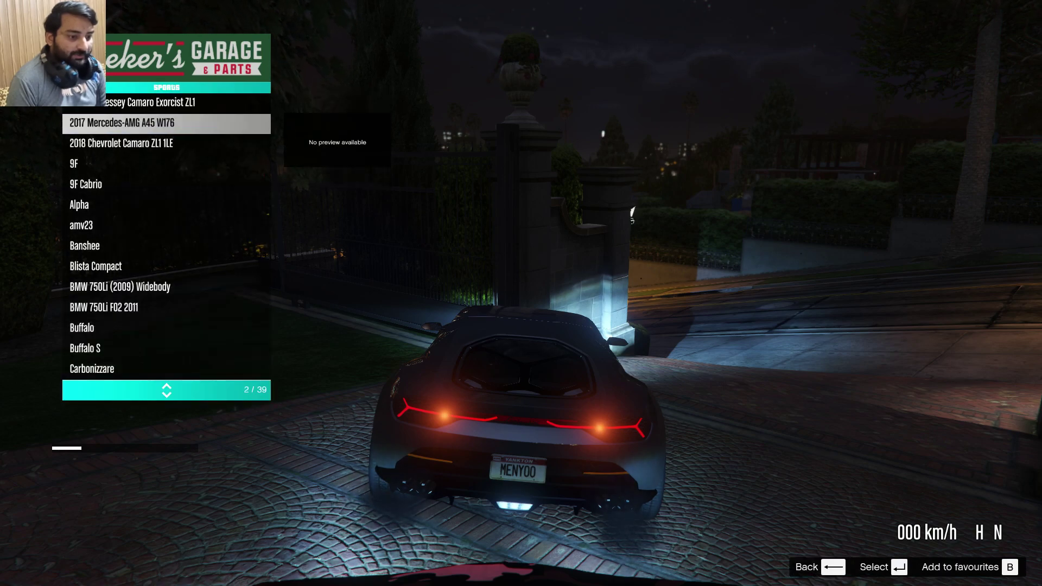